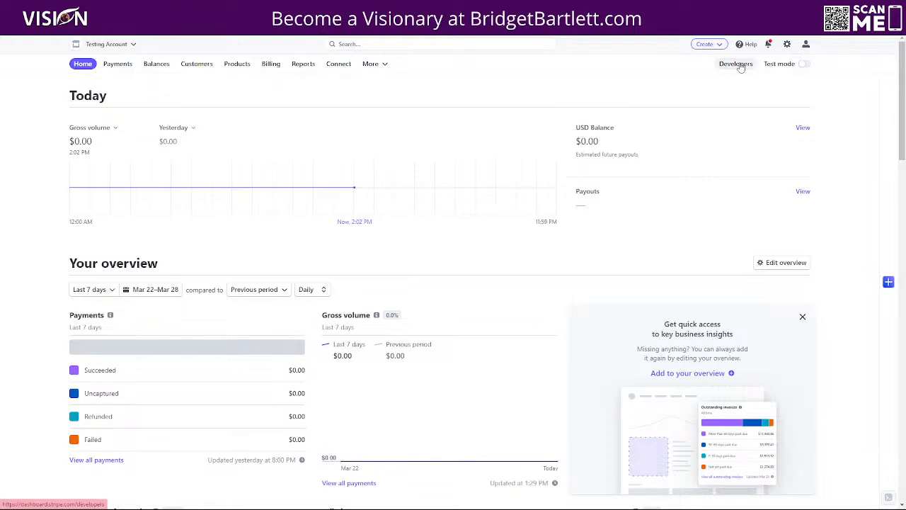
Step: Open Stripe's Customer portal billing settings from the account Settings gear
left_click(788, 46)
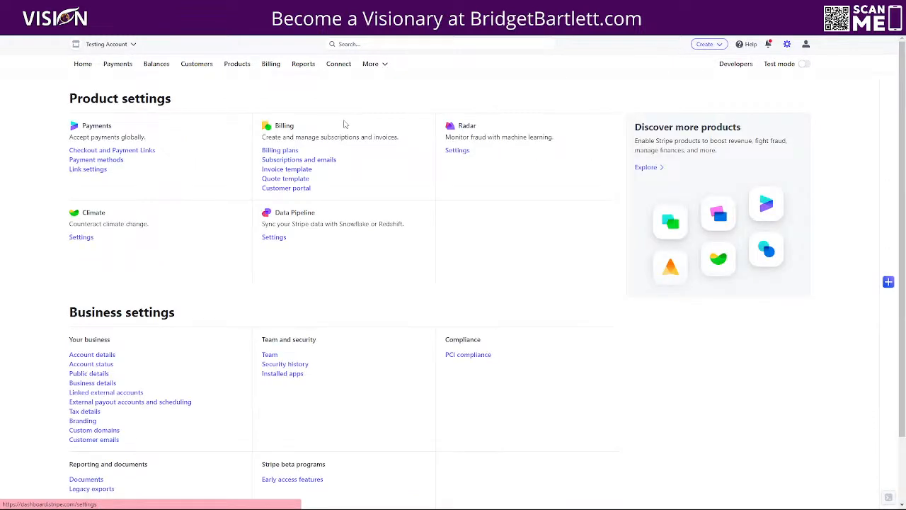
left_click(283, 188)
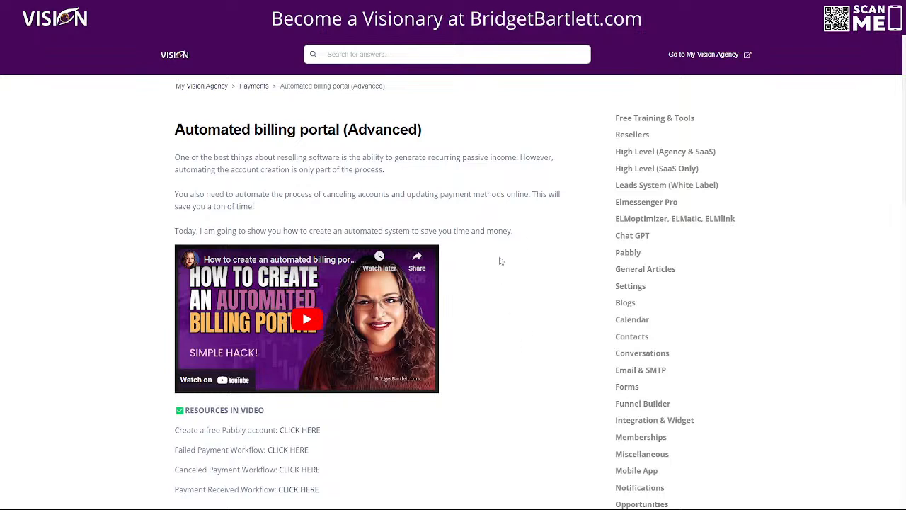
Step: Scroll down through the Automated billing portal (Advanced) help article
scroll(506, 266, "down", 1)
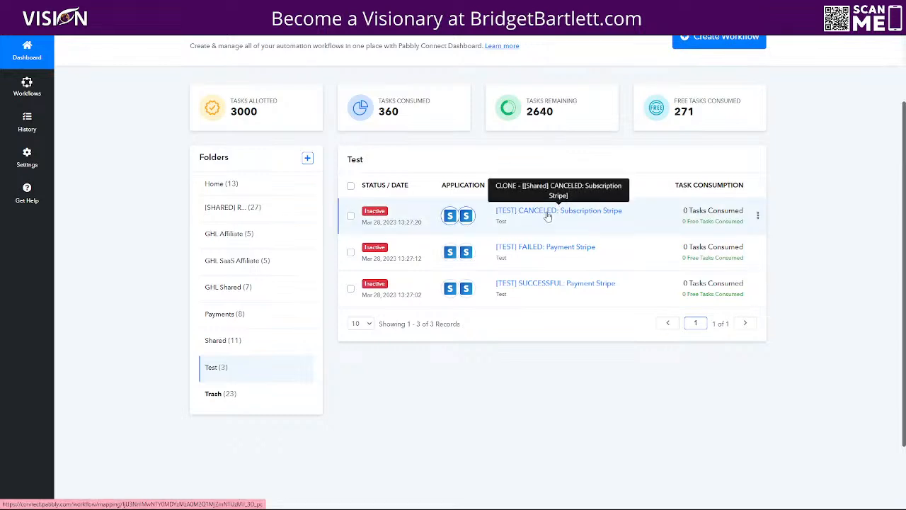
Step: Switch the [TEST] CANCELED: Subscription Stripe workflow ON and dismiss the Success dialog
left_click(613, 211)
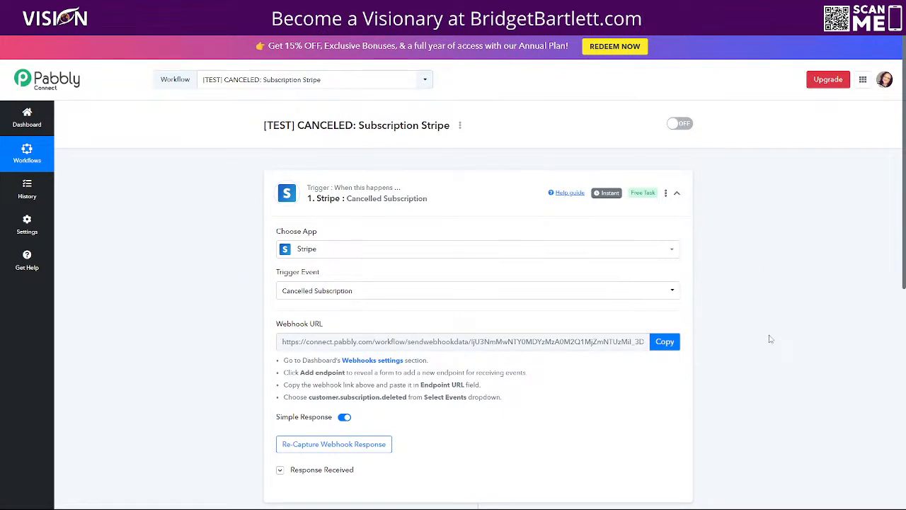
scroll(779, 344, "down", 1)
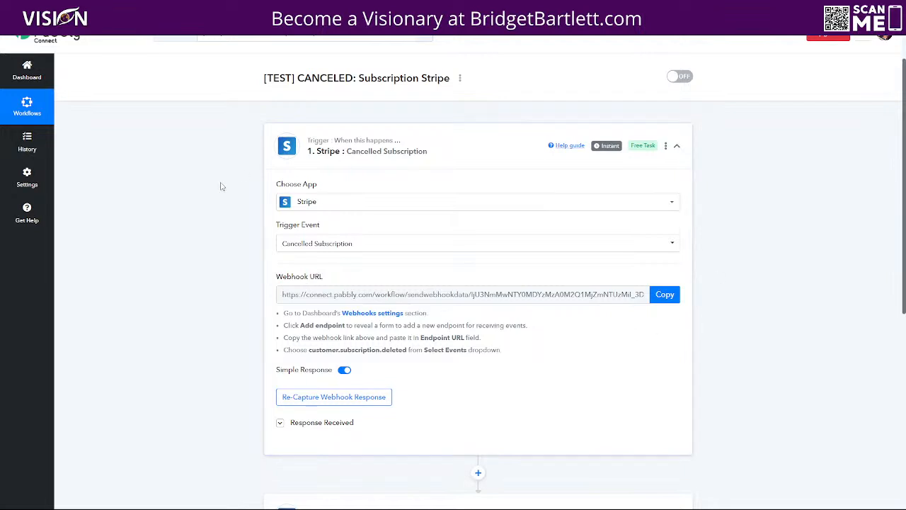
scroll(775, 338, "down", 1)
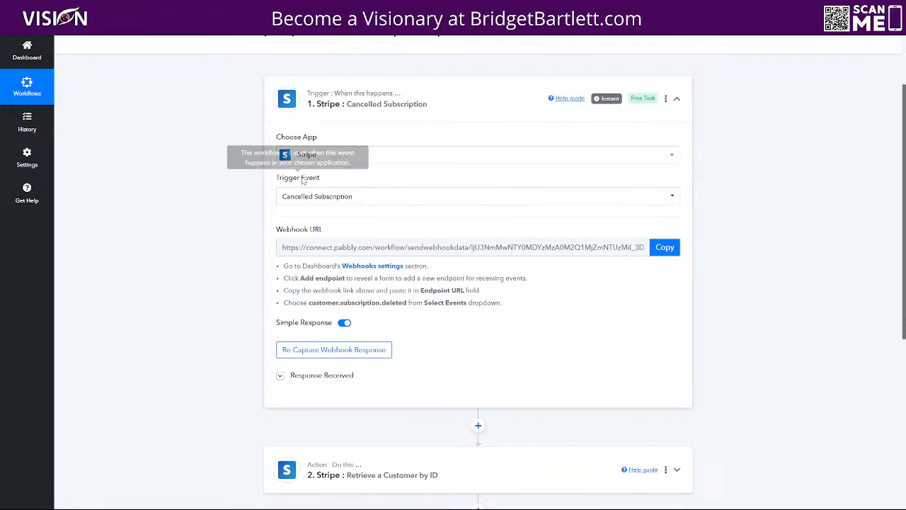
scroll(770, 301, "up", 1)
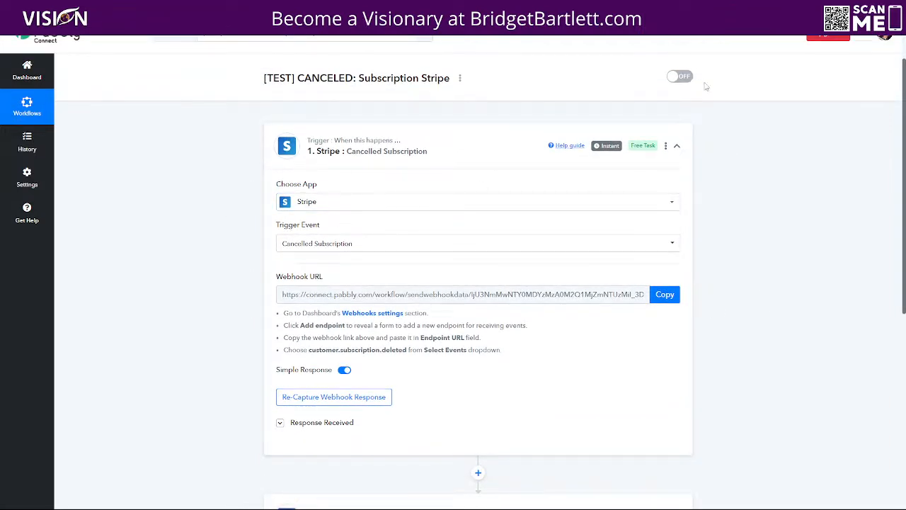
left_click(679, 77)
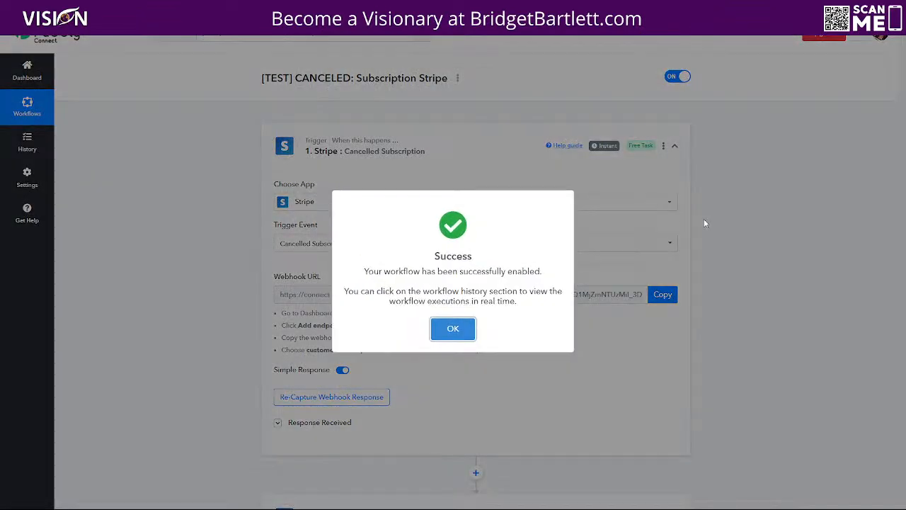
left_click(453, 326)
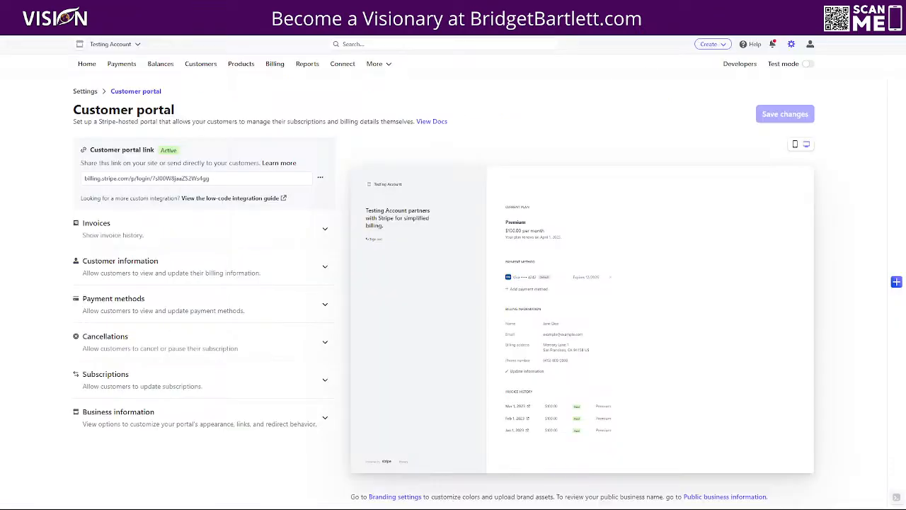
Step: Go to Stripe's Developers area and view the API keys tab
left_click(739, 64)
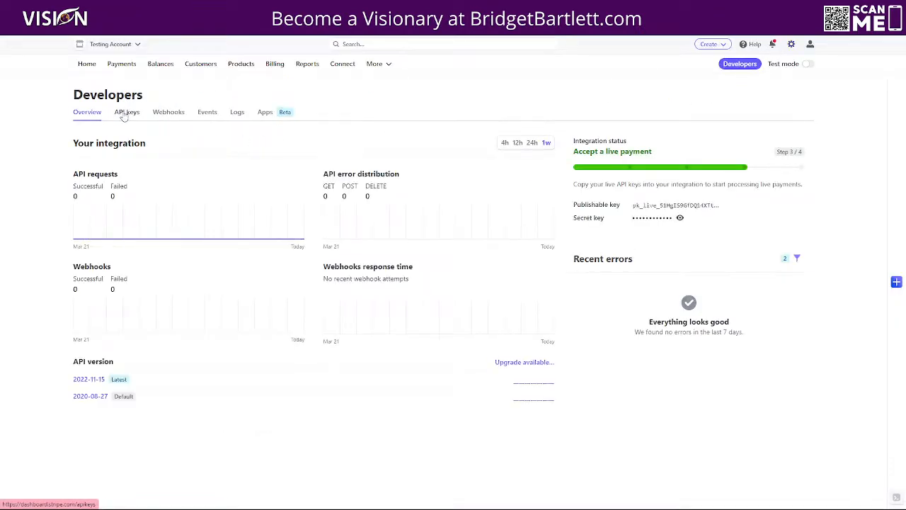
left_click(127, 114)
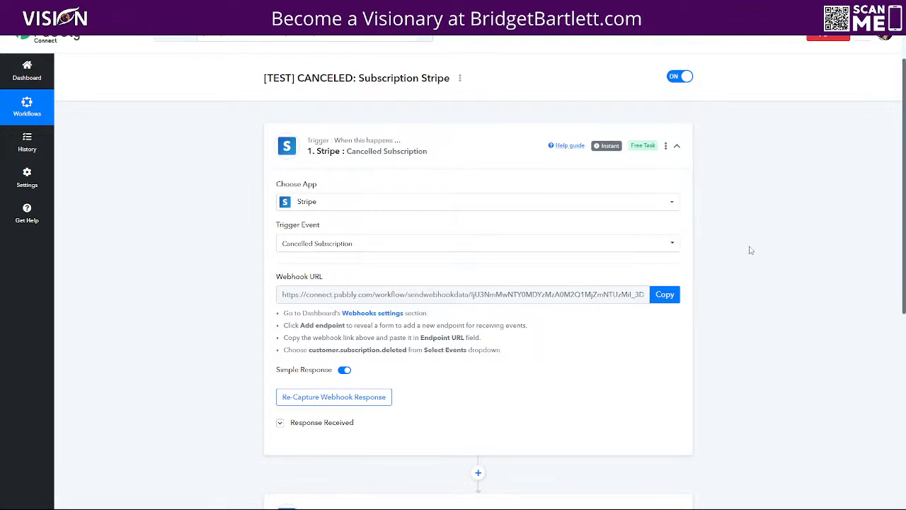
Step: Copy the trigger's webhook URL, confirm re-capturing the webhook response, then copy the URL again
scroll(754, 247, "down", 1)
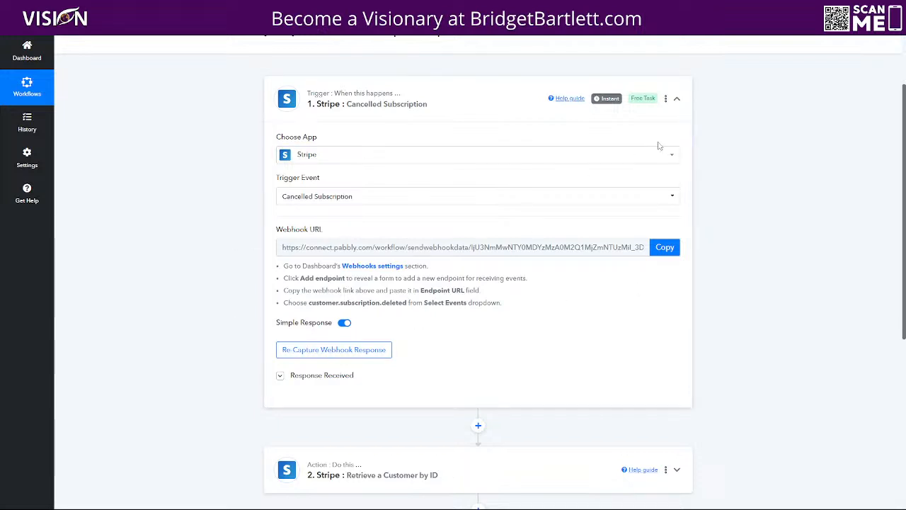
scroll(519, 280, "down", 1)
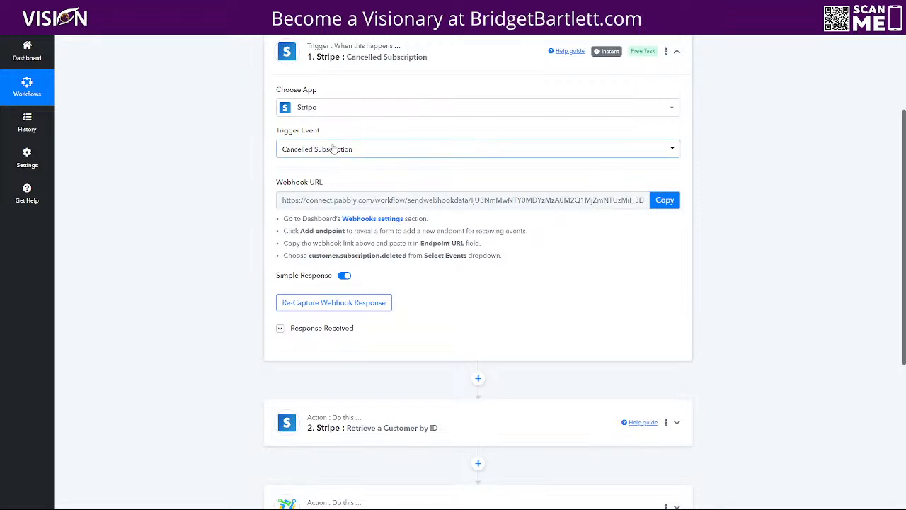
left_click(664, 199)
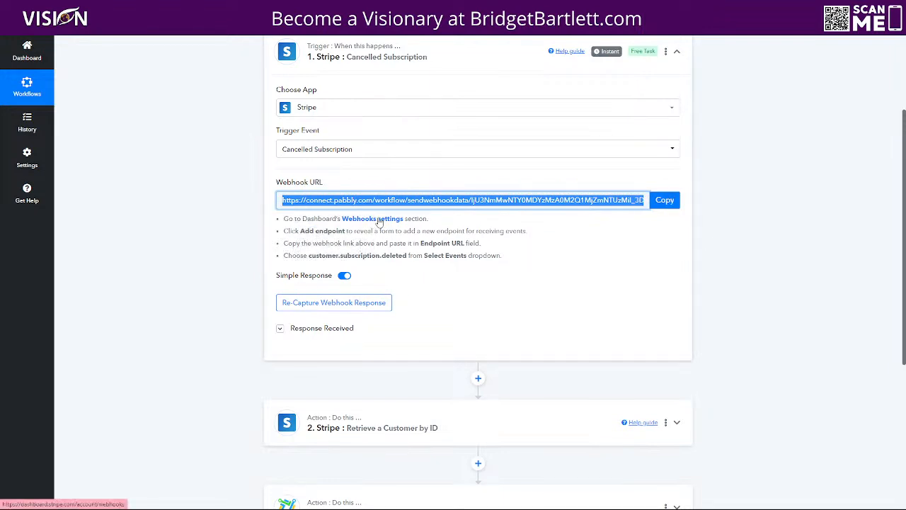
left_click(318, 303)
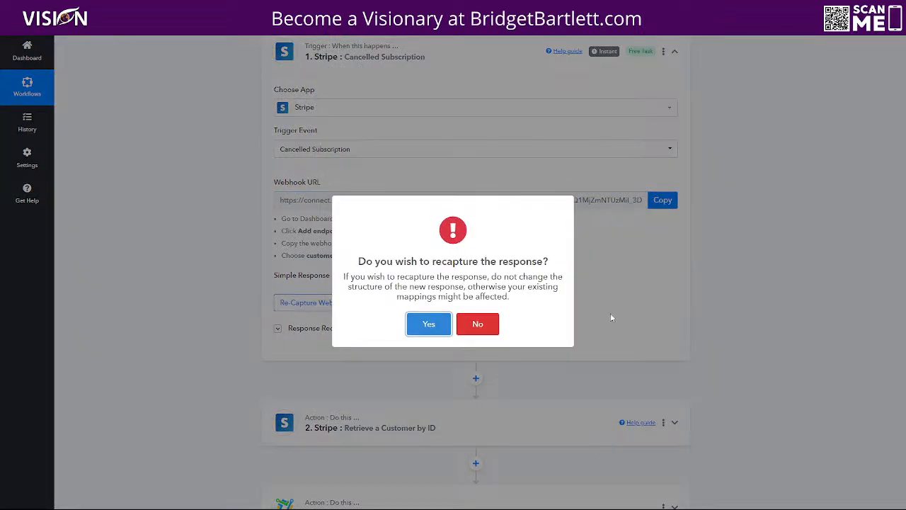
left_click(430, 325)
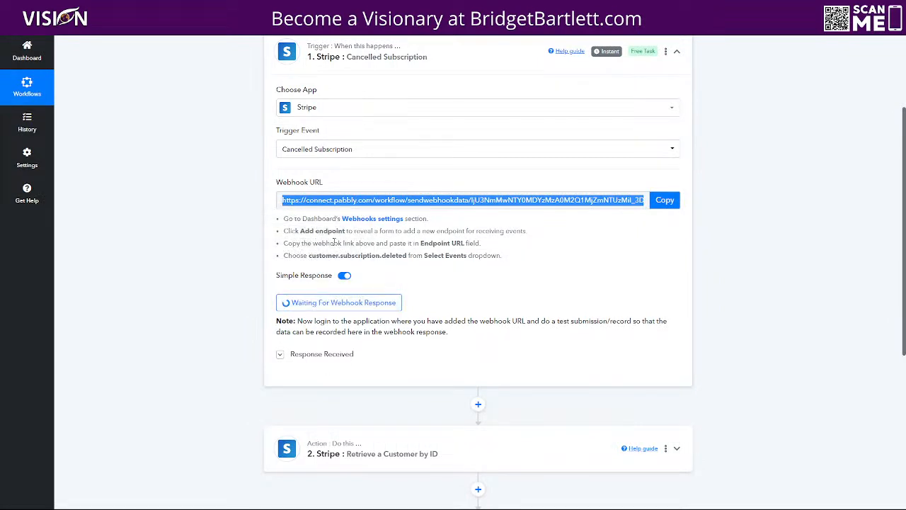
left_click(655, 204)
Step: Copy the webhook URL, then start a new Stripe webhook endpoint after confirming the account password
left_click(664, 200)
left_click(346, 221)
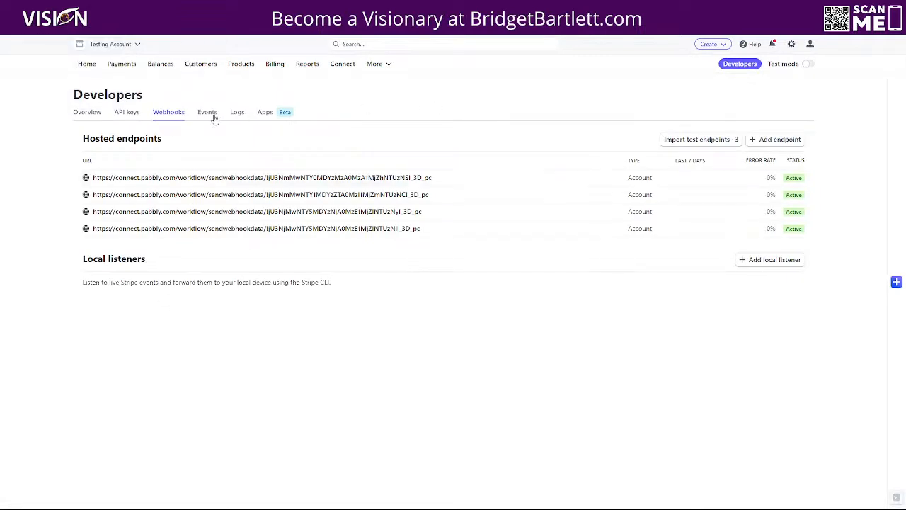
left_click(771, 139)
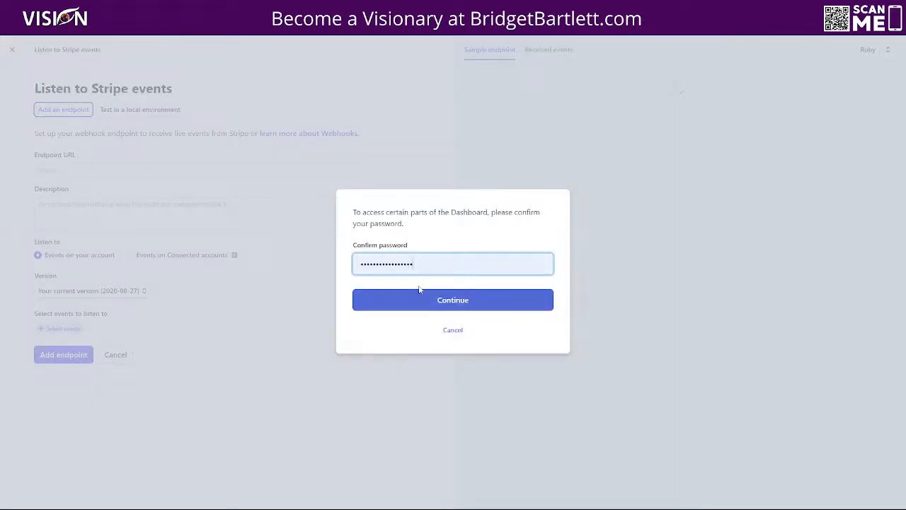
left_click(448, 301)
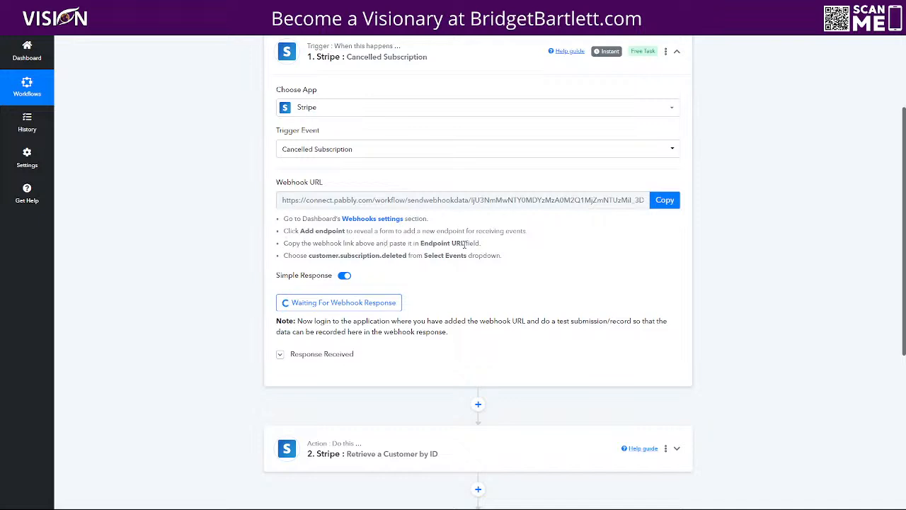
Step: Paste the Pabbly webhook URL as Stripe's Endpoint URL and copy the customer.subscription.deleted event name
left_click(657, 205)
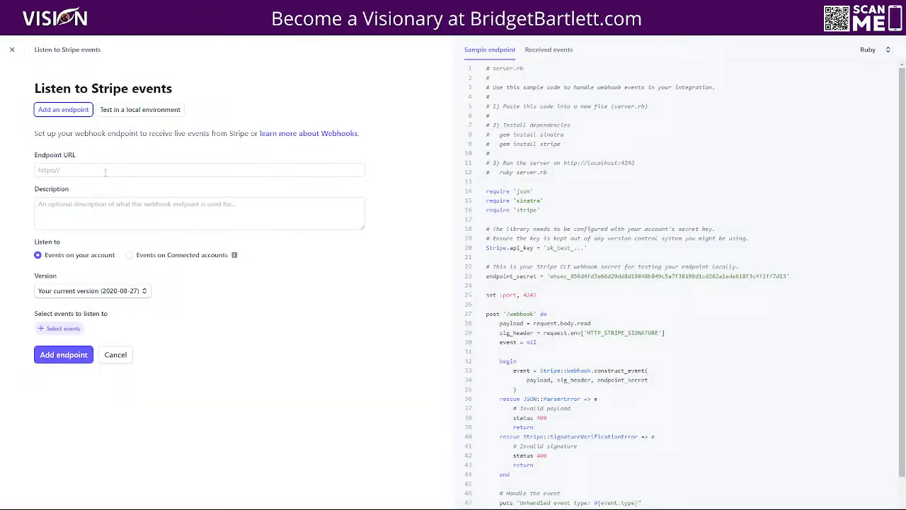
left_click(104, 171)
key("ctrl+v")
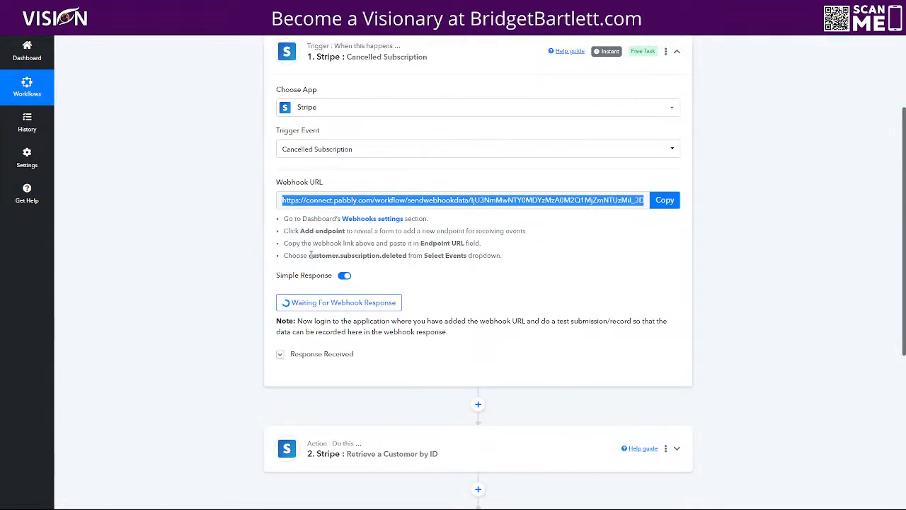
left_click_drag(309, 255, 405, 259)
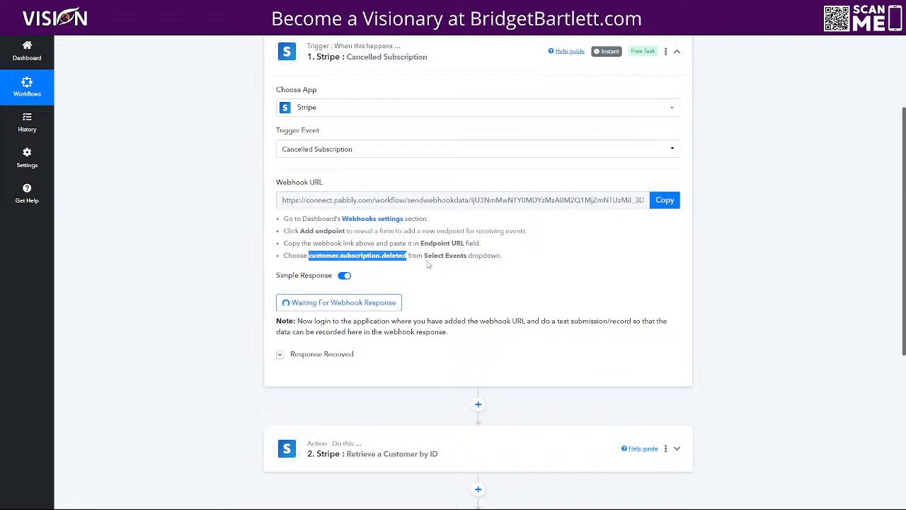
key("alt+Tab")
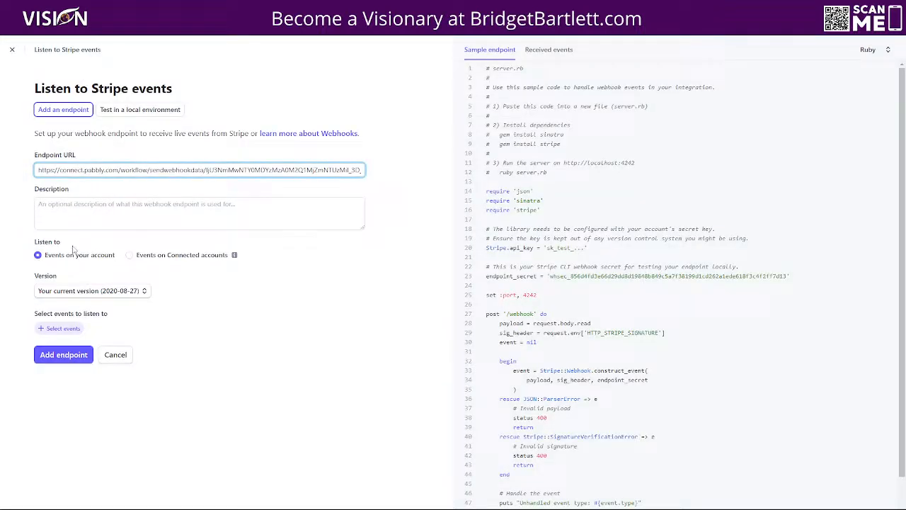
Step: Select the customer.subscription.deleted event and create the Stripe webhook endpoint
left_click(60, 328)
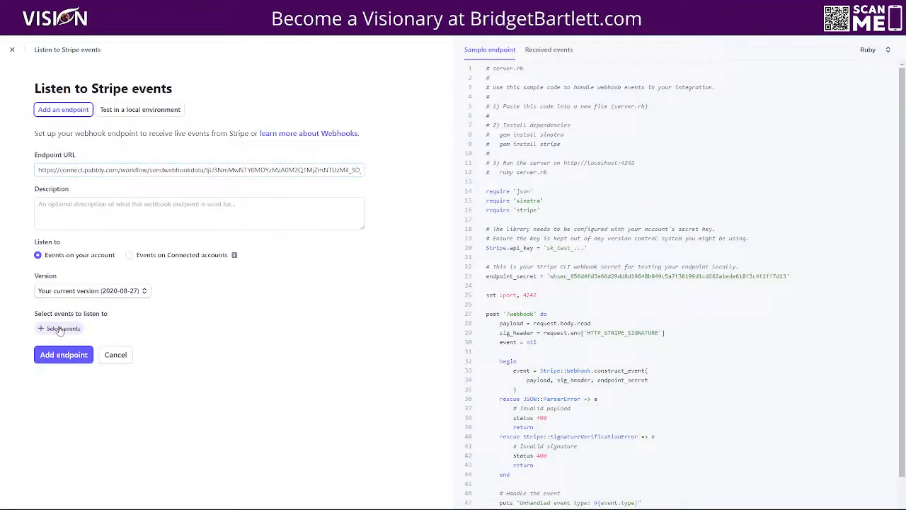
left_click(136, 111)
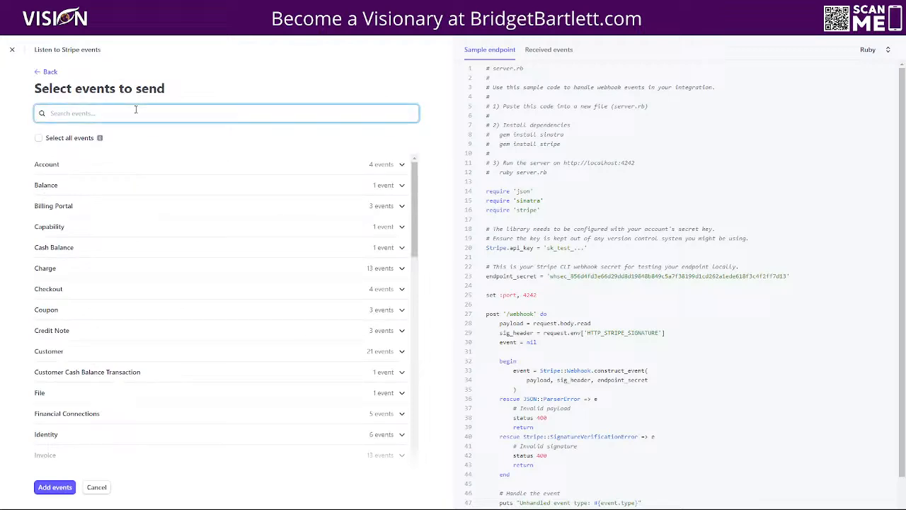
key("ctrl+v")
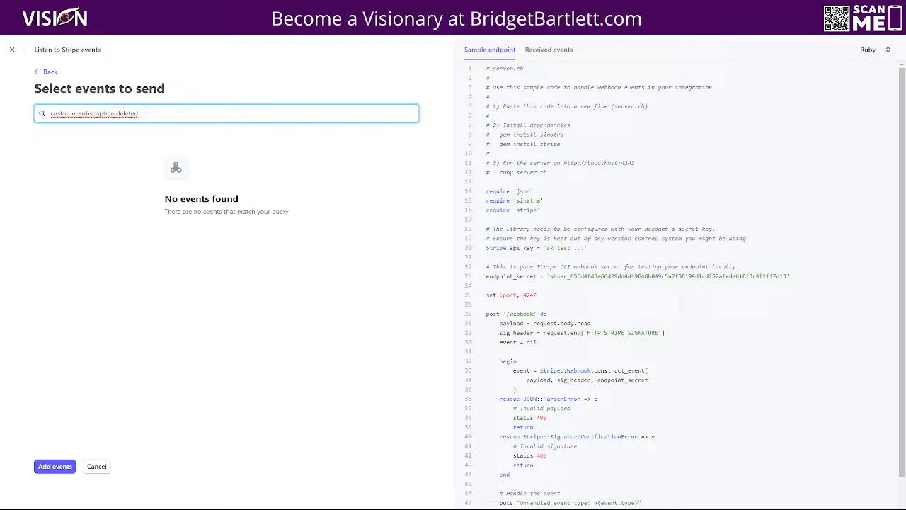
key("BackSpace")
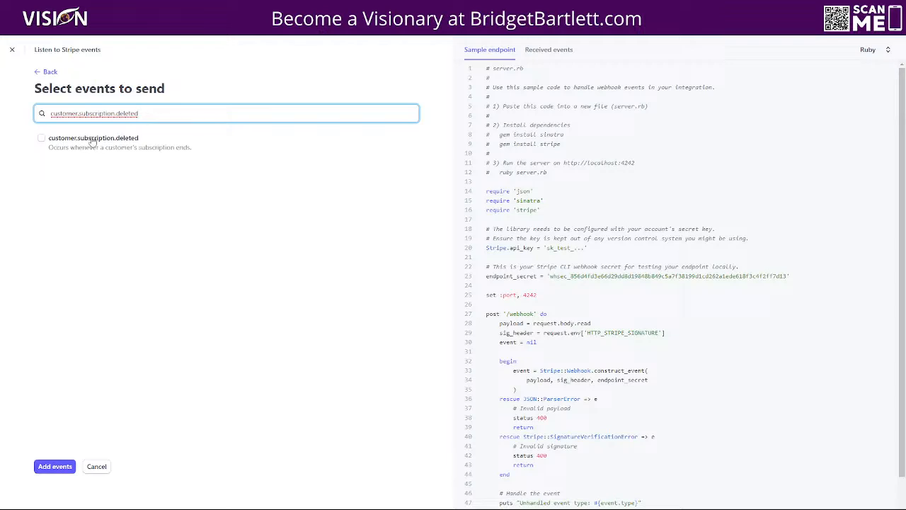
left_click(42, 139)
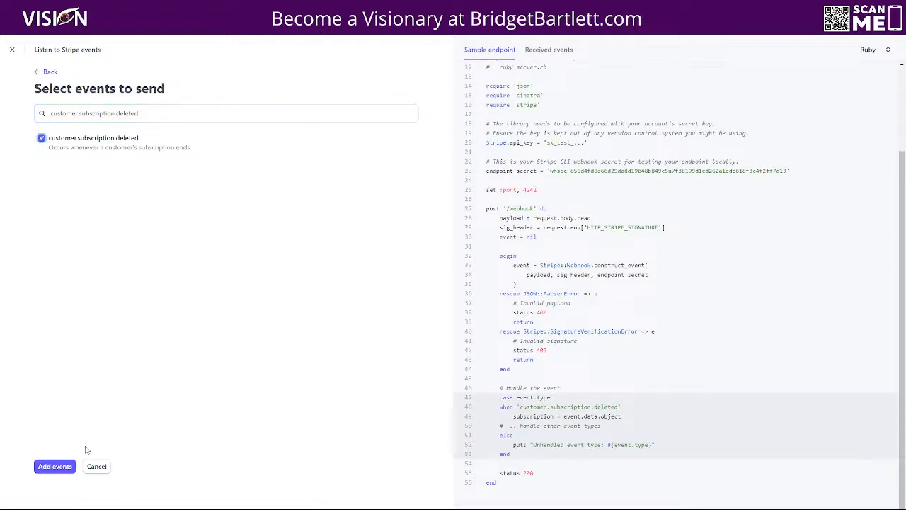
left_click(63, 468)
left_click(64, 369)
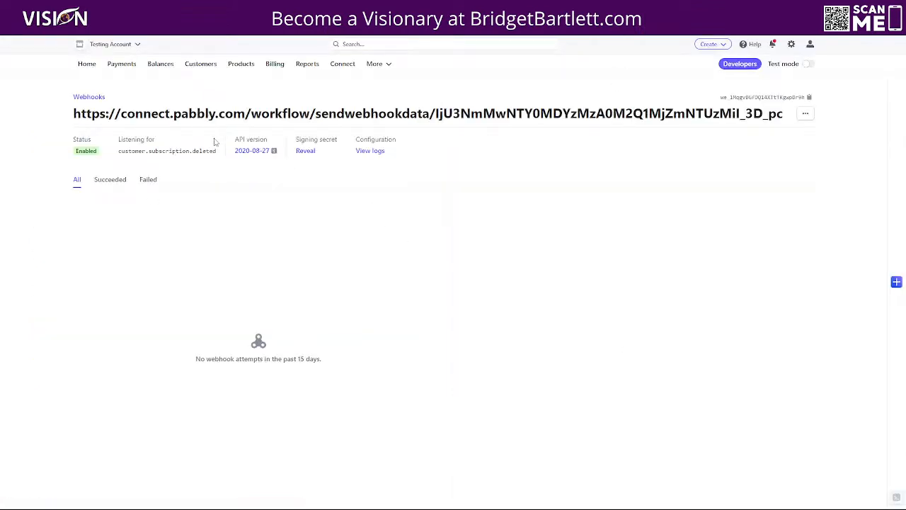
left_click(417, 10)
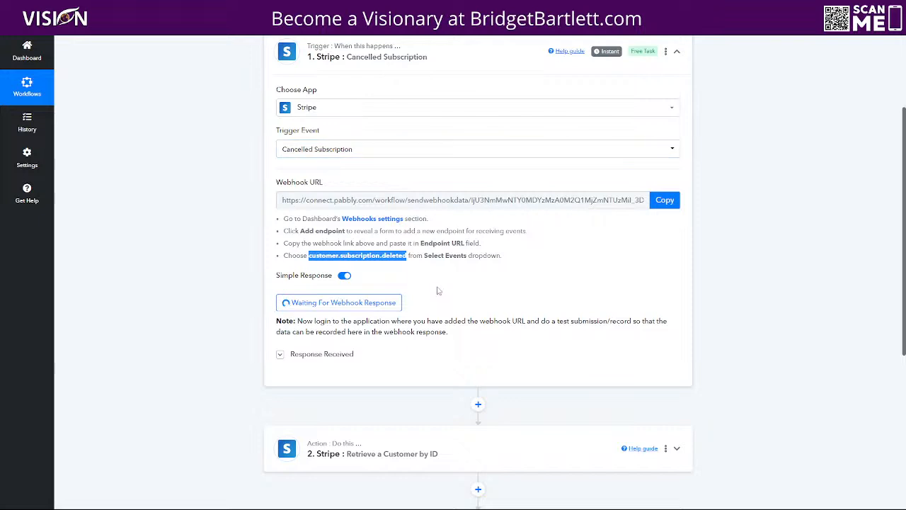
Step: Copy the Pabbly webhook URL again and scroll the endpoint's details page
left_click(666, 203)
scroll(277, 365, "down", 3)
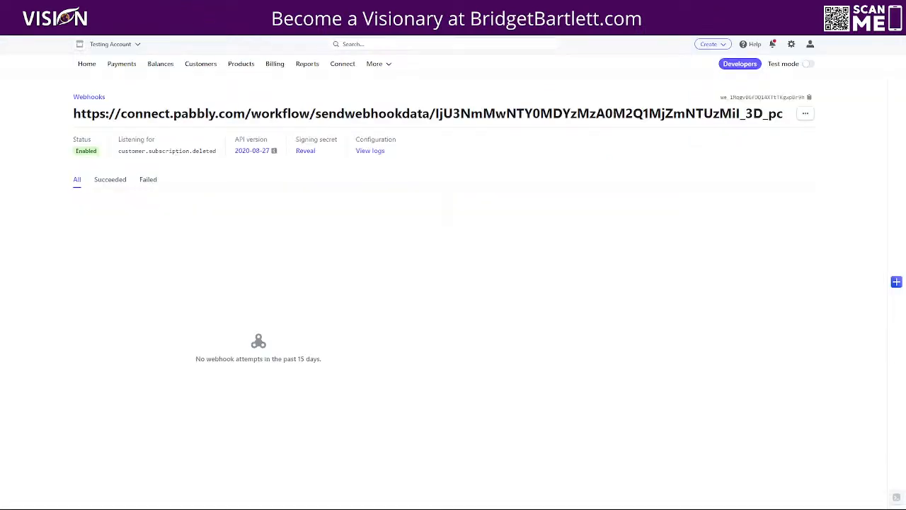
Step: In Stripe test mode, review the test customer's canceled ELMLink Pro subscription, then switch to the CRM workflows
left_click(809, 65)
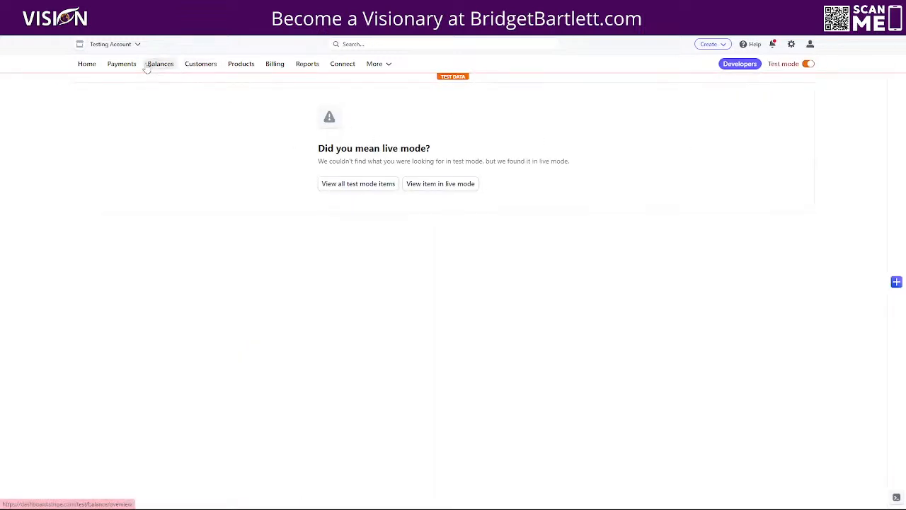
left_click(182, 66)
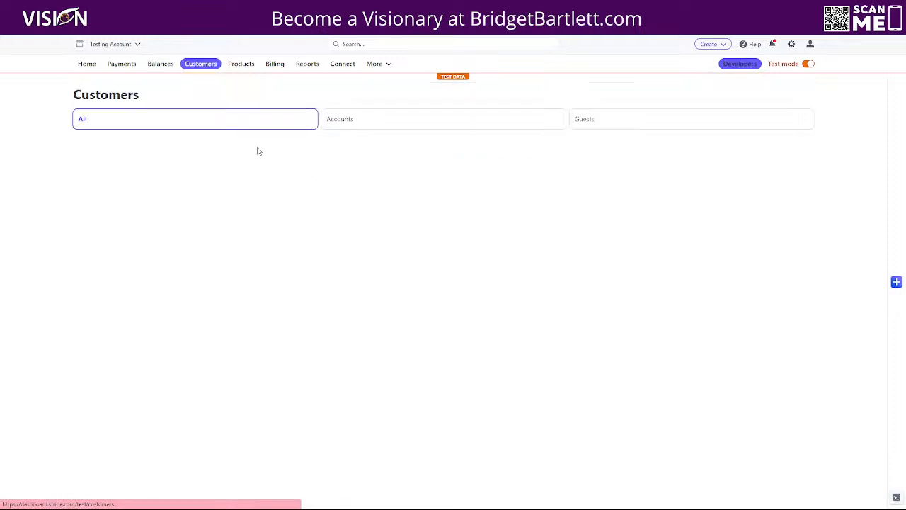
left_click(277, 218)
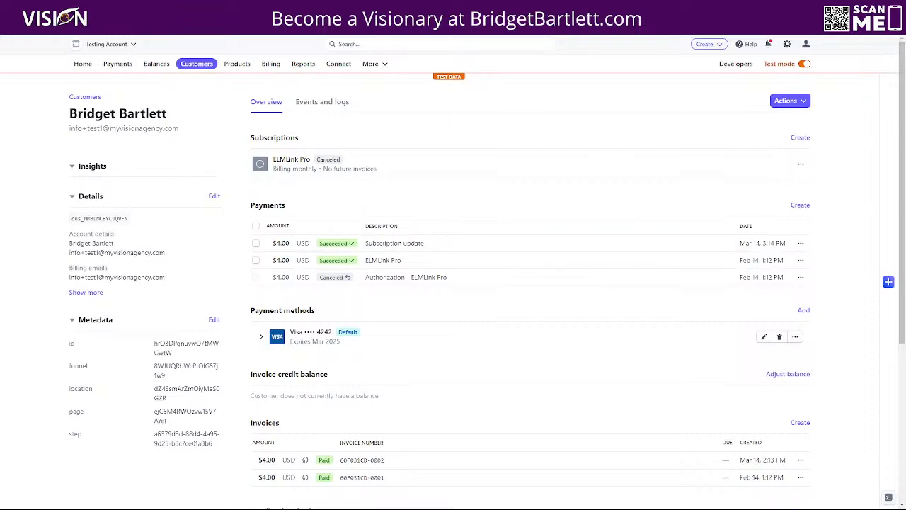
key("alt+Tab")
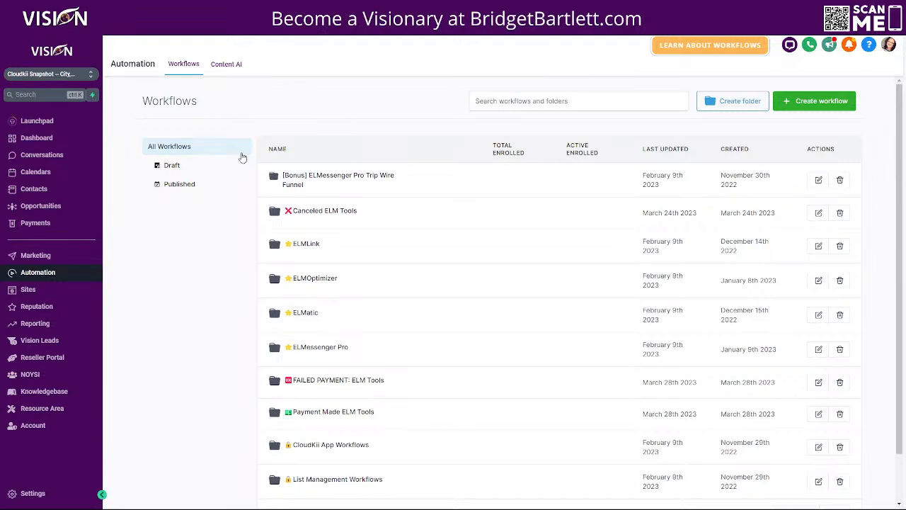
Step: Create a new funnel named 'Test' under Sites
left_click(50, 295)
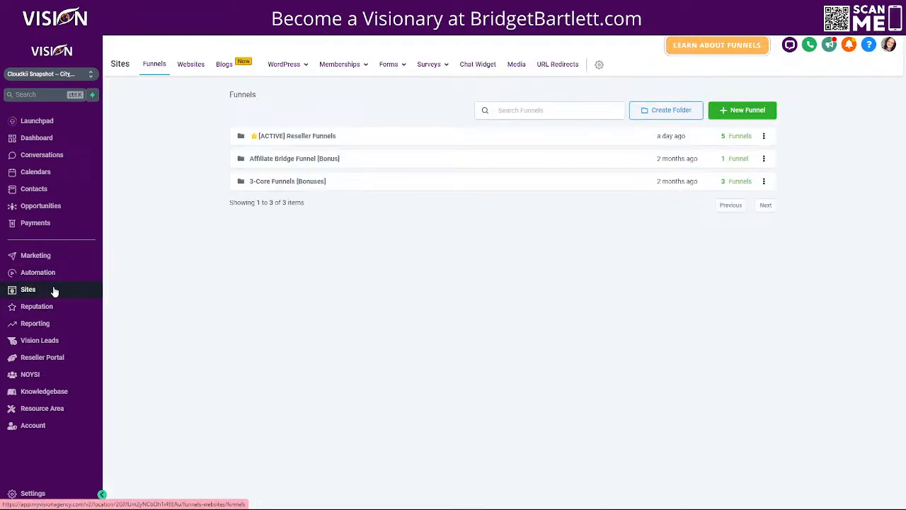
left_click(745, 112)
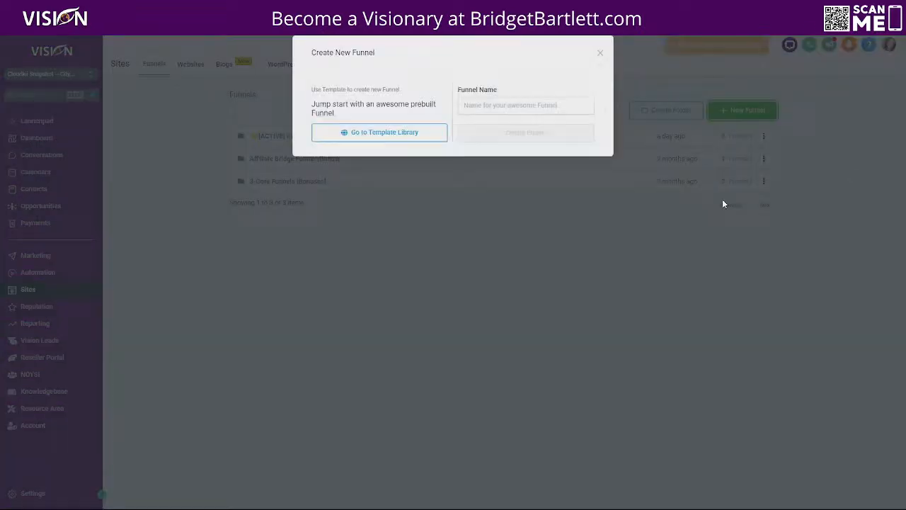
left_click(508, 117)
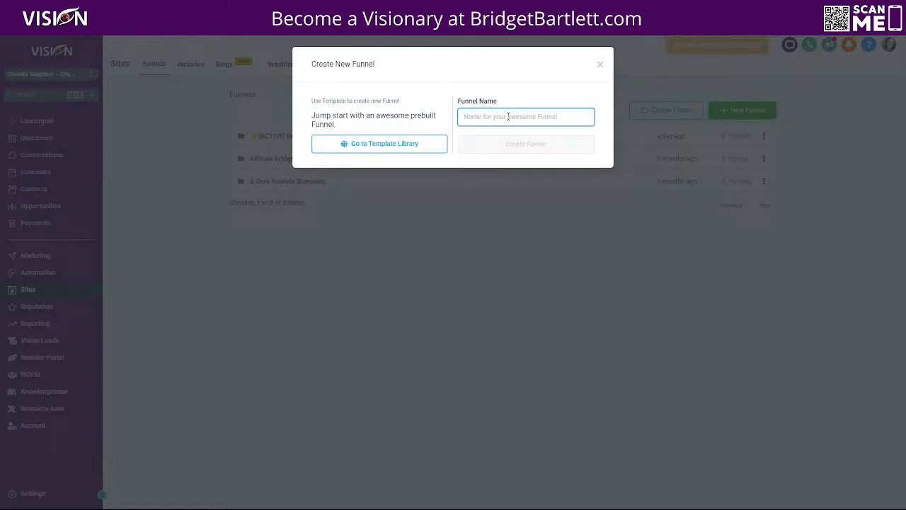
type("Test")
left_click(524, 146)
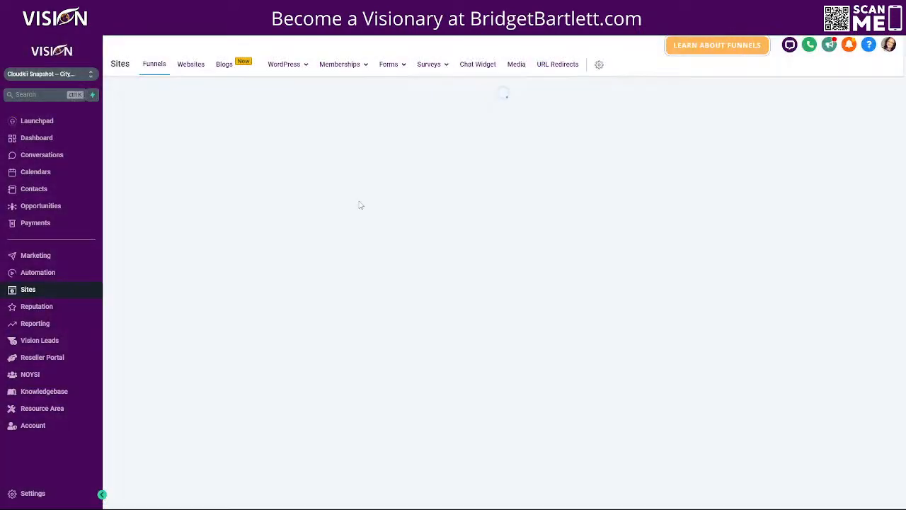
Step: Add a funnel step named 'Test' with the path /test
left_click(213, 213)
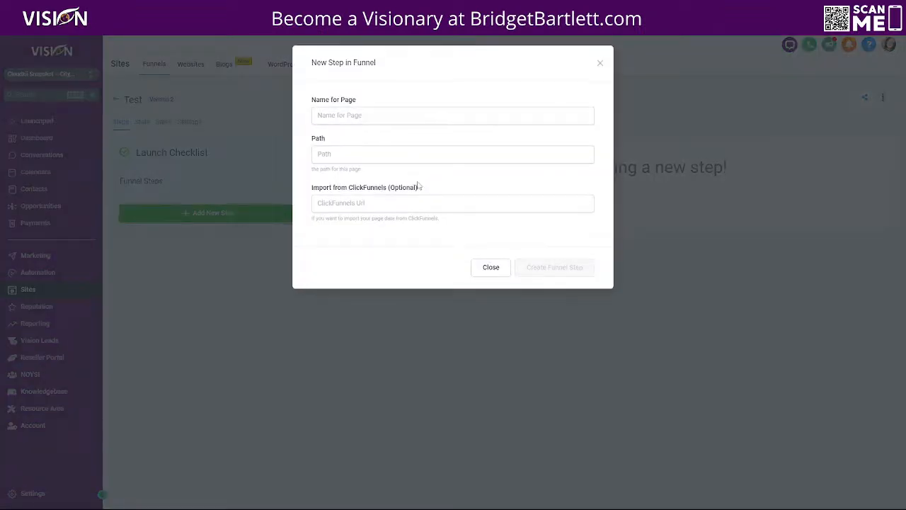
left_click(373, 116)
type("Test")
left_click(359, 160)
type("/test")
left_click(554, 269)
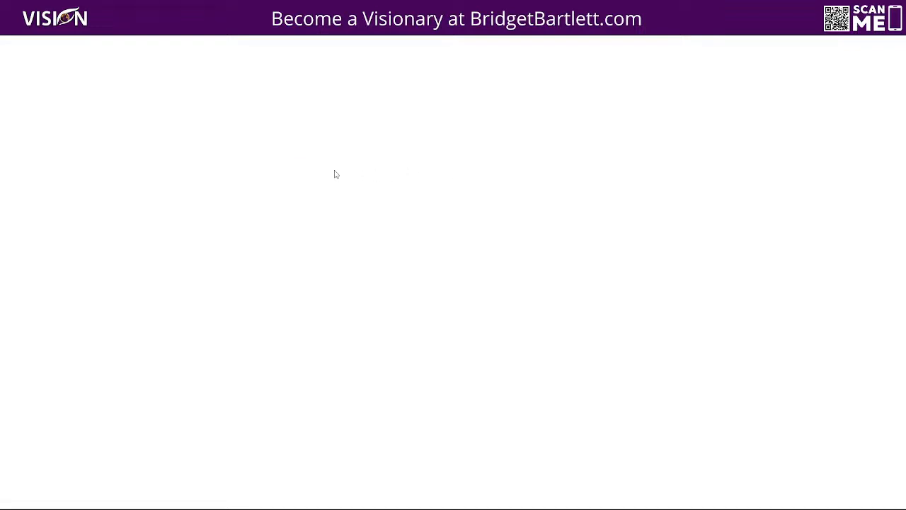
Step: Place a full-width section with a 1-column row on the blank page
left_click_drag(712, 95, 540, 117)
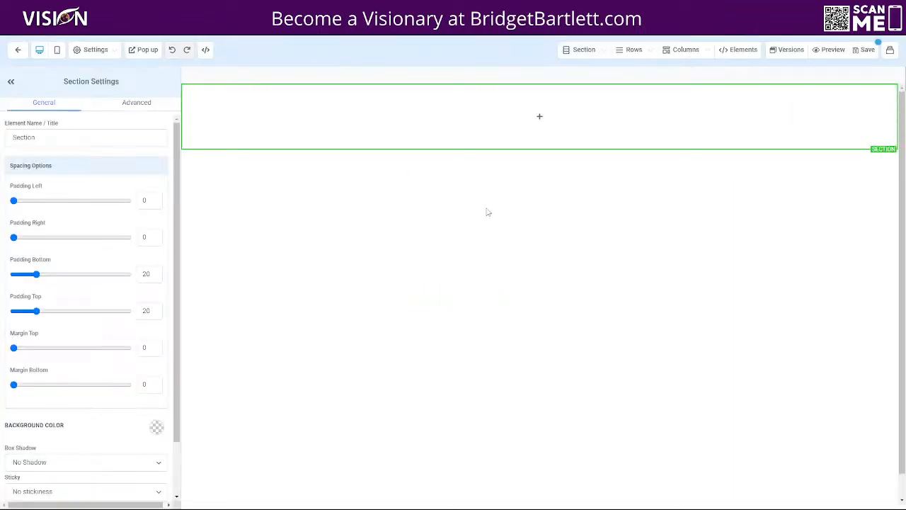
left_click(539, 116)
left_click_drag(798, 119, 499, 142)
Step: Drag a 1 Step Order form element into the page's column
left_click(540, 128)
scroll(813, 391, "down", 10)
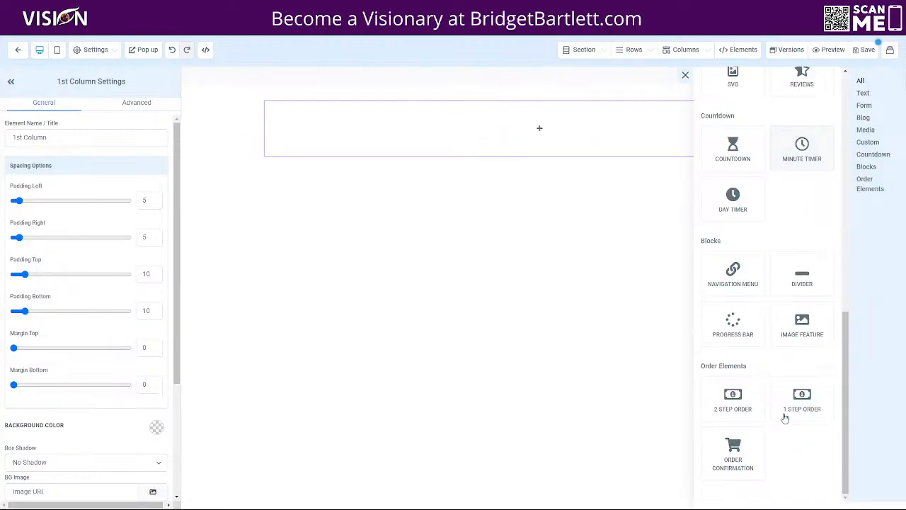
left_click_drag(796, 417, 481, 134)
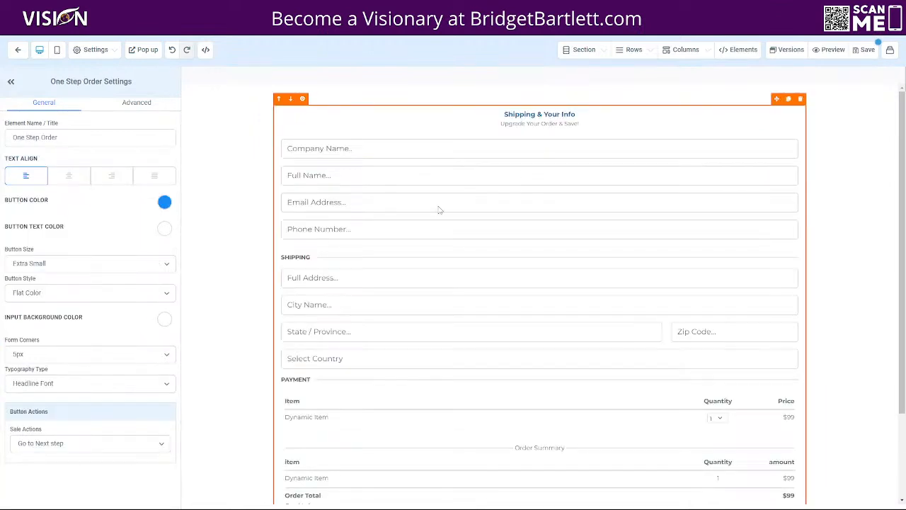
Step: Hide the order form's company name, phone number and shipping fields, then save the page
left_click(145, 103)
left_click(92, 224)
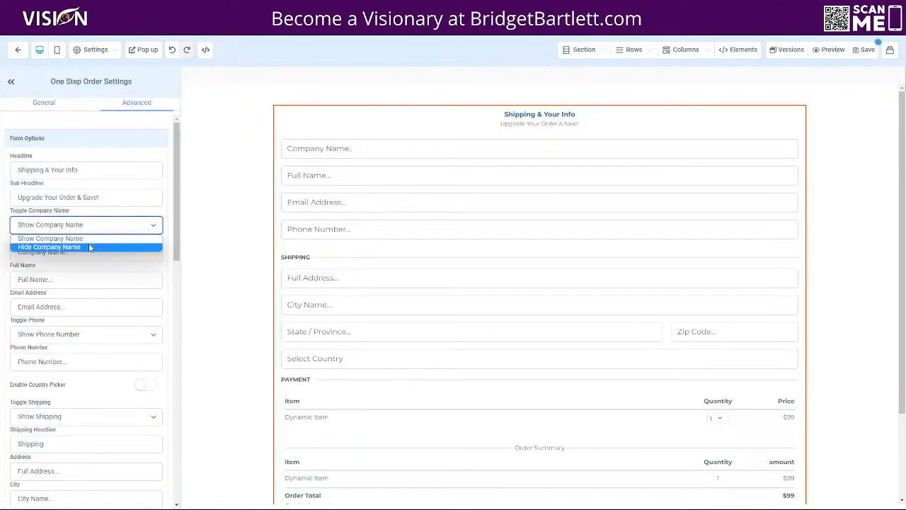
left_click(89, 243)
scroll(78, 213, "down", 4)
scroll(70, 147, "up", 3)
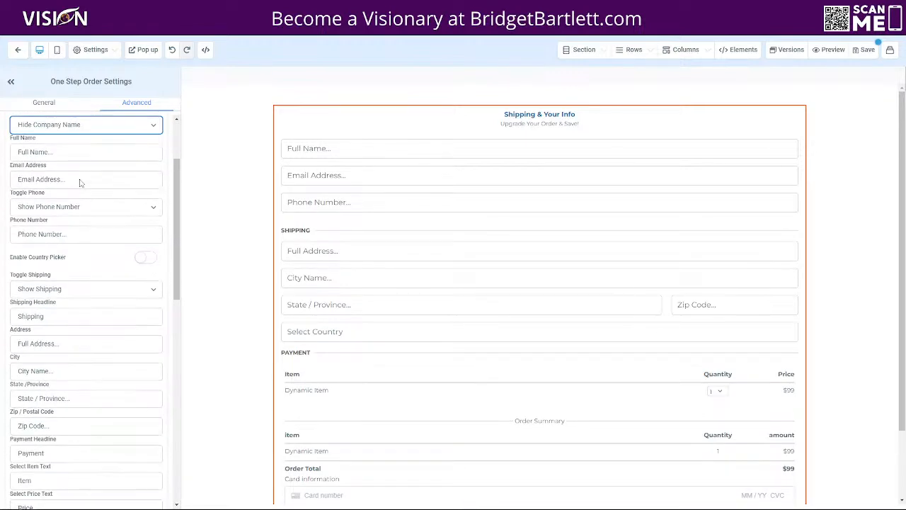
left_click(71, 213)
left_click(72, 236)
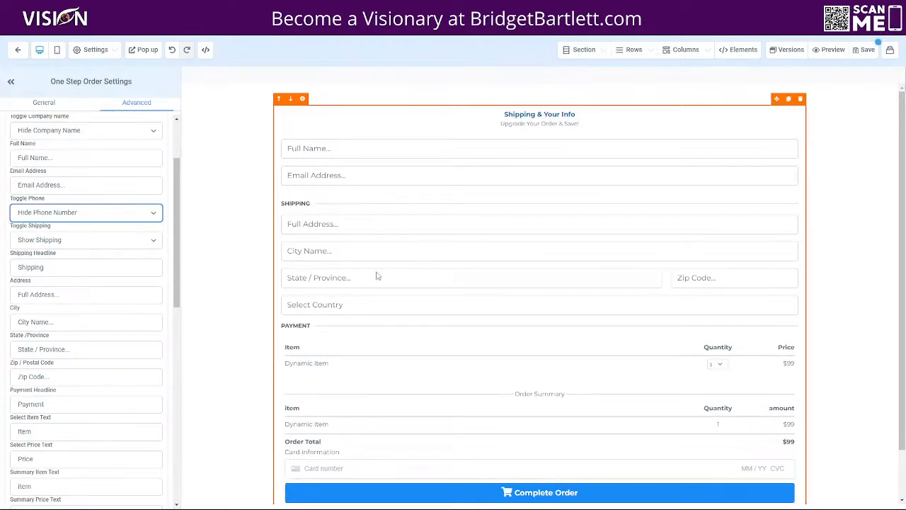
left_click(50, 243)
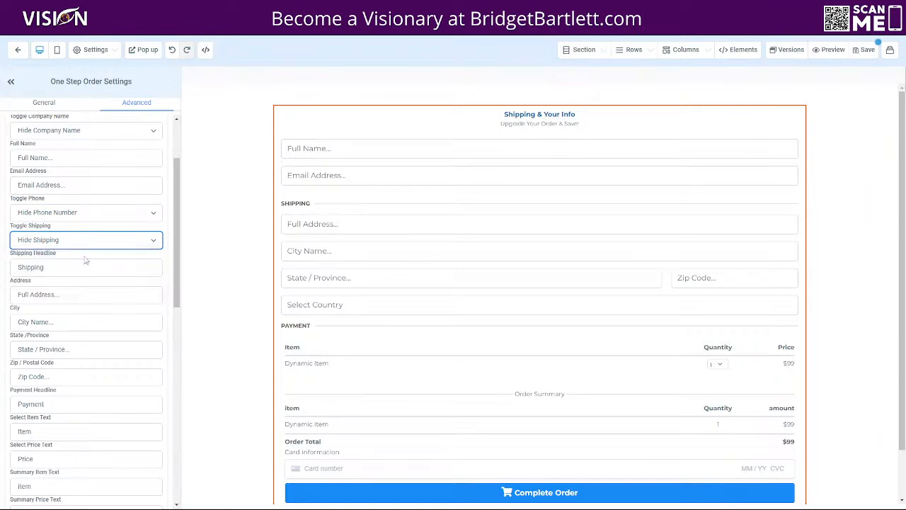
left_click(45, 262)
left_click(868, 54)
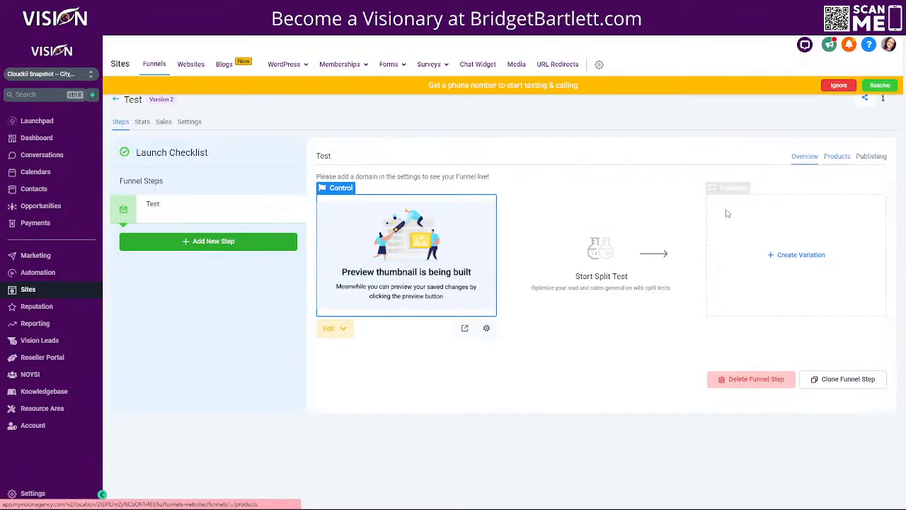
Step: Add Elmlink Legacy and Elmlink Pro with their prices to the step's products
left_click(839, 157)
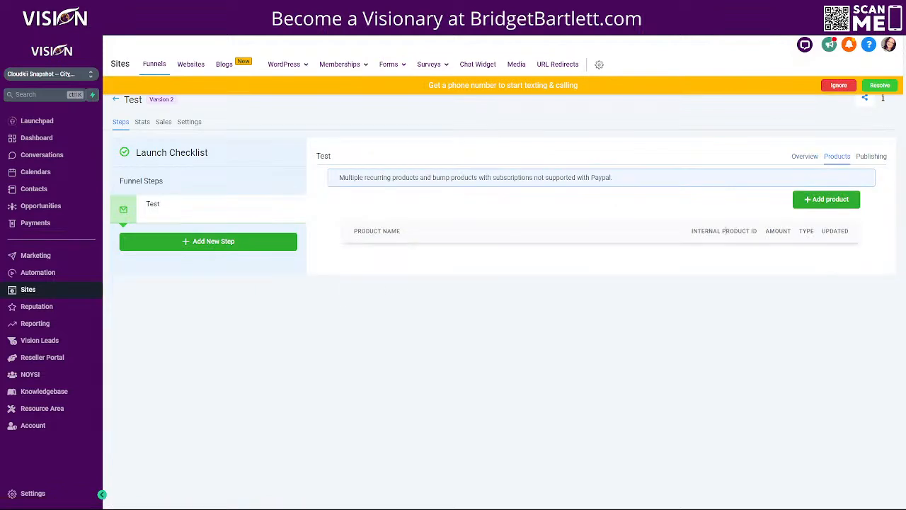
left_click(826, 199)
left_click(370, 227)
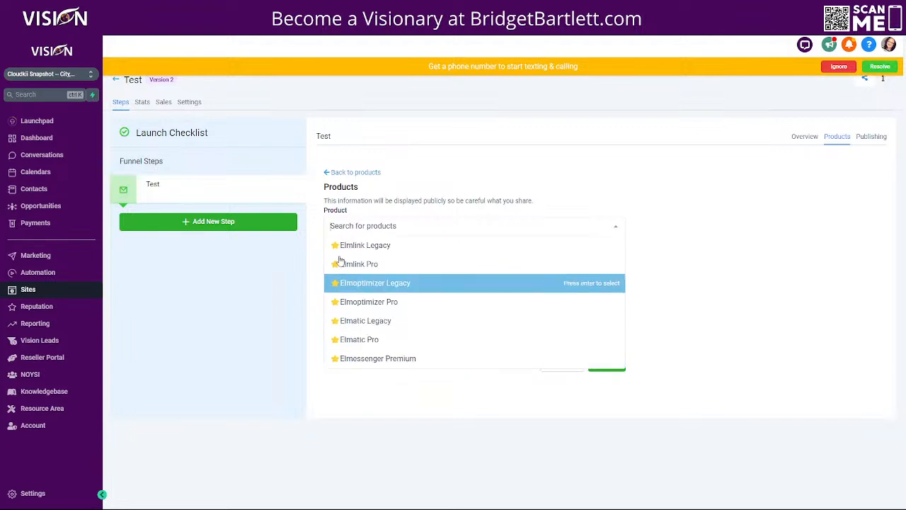
left_click(379, 245)
left_click(384, 277)
left_click(370, 295)
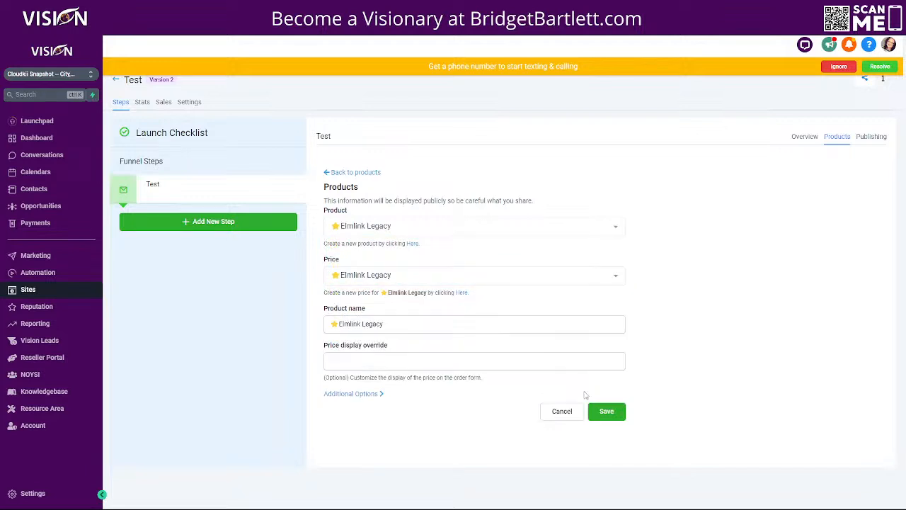
left_click(601, 412)
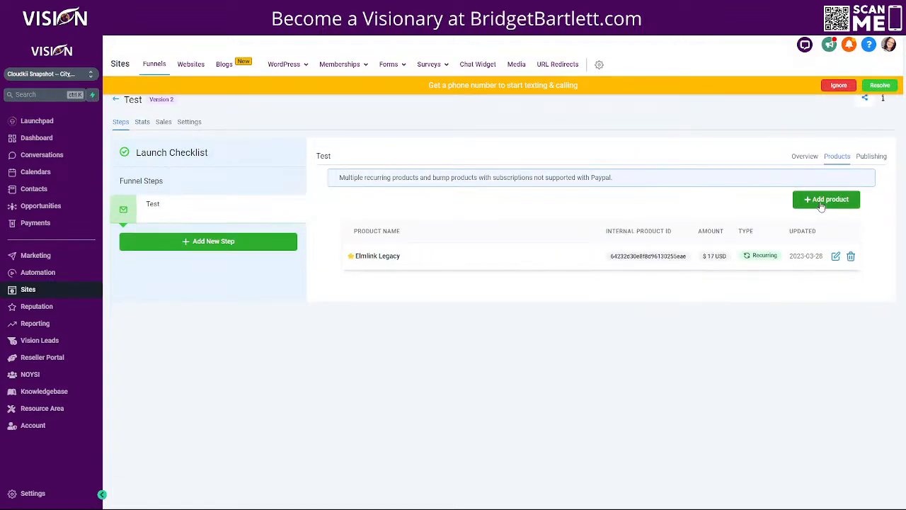
left_click(822, 203)
left_click(425, 225)
left_click(425, 264)
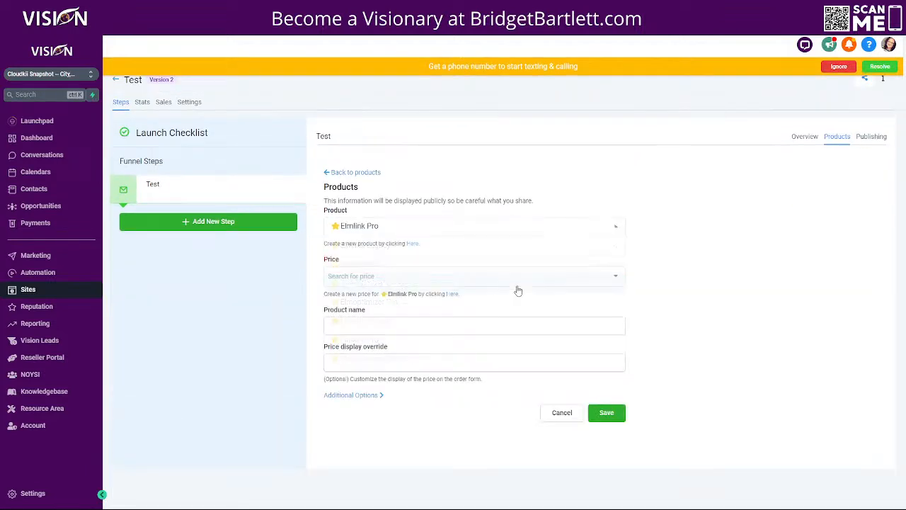
left_click(488, 276)
left_click(460, 294)
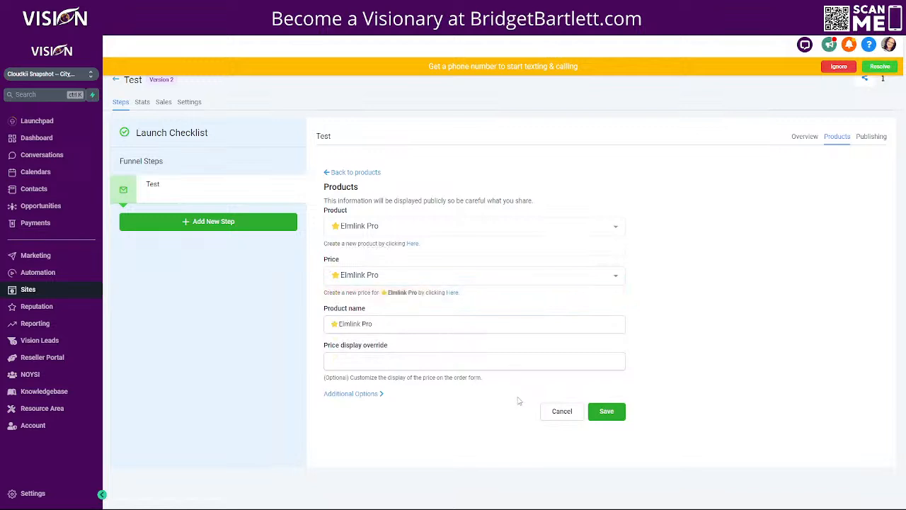
left_click(607, 412)
Step: Add Elmoptimizer Legacy and Elmoptimizer Pro with their prices to the step's products
left_click(825, 205)
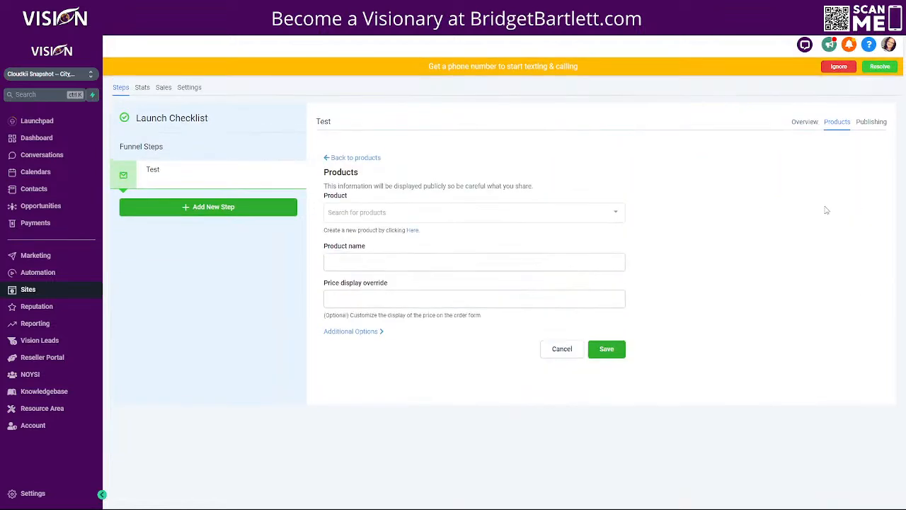
left_click(369, 226)
left_click(357, 282)
left_click(354, 276)
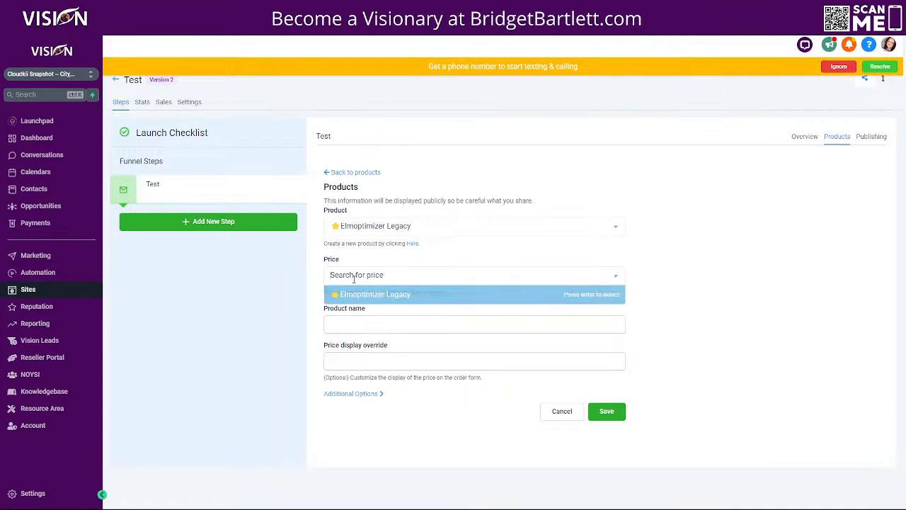
left_click(354, 294)
left_click(607, 411)
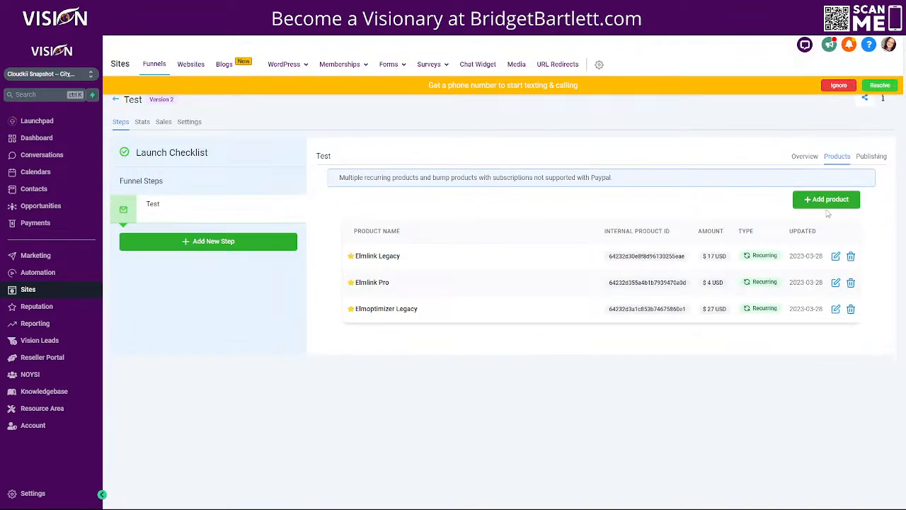
left_click(825, 201)
left_click(396, 227)
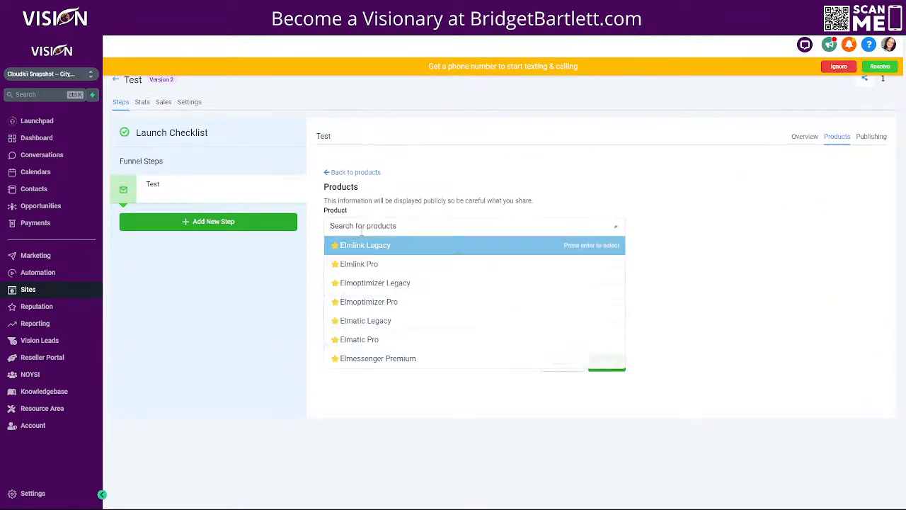
left_click(502, 298)
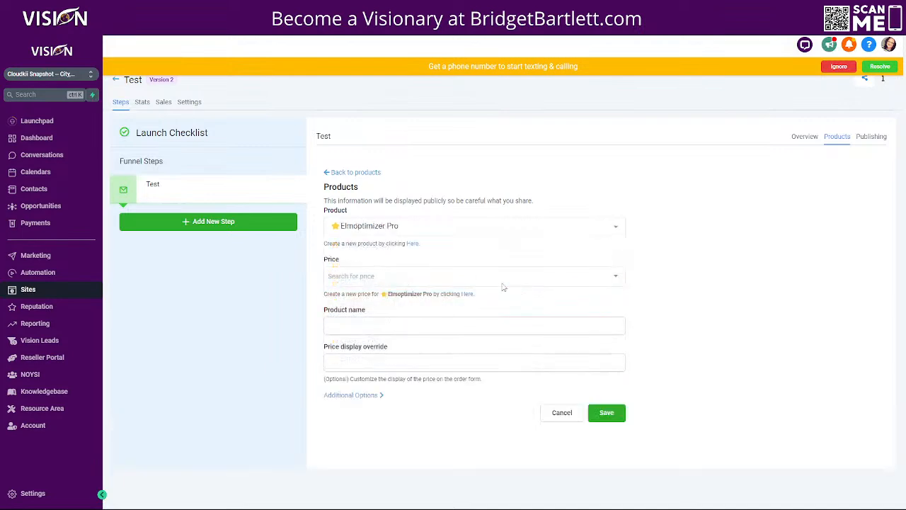
left_click(366, 275)
left_click(358, 293)
left_click(607, 412)
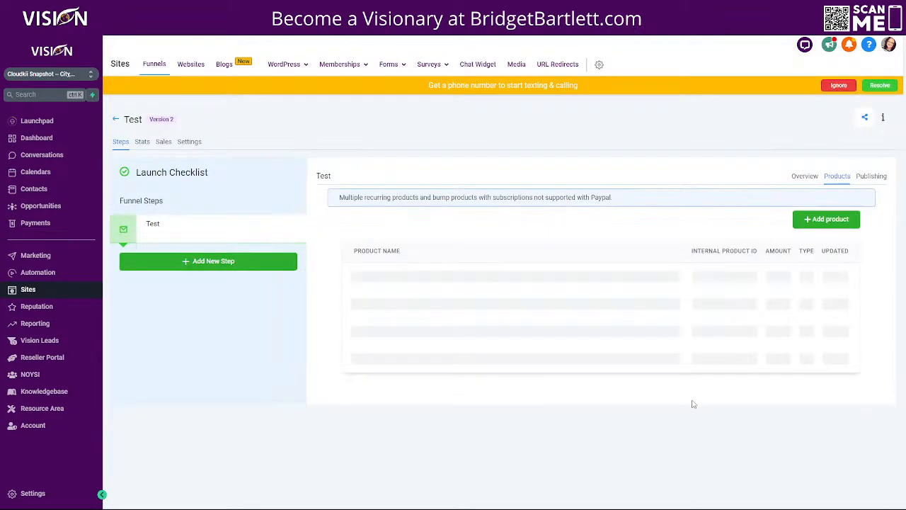
Step: Add Elmatic Legacy and Elmatic Pro with their prices to the step's products
left_click(847, 209)
left_click(366, 228)
left_click(484, 318)
left_click(347, 277)
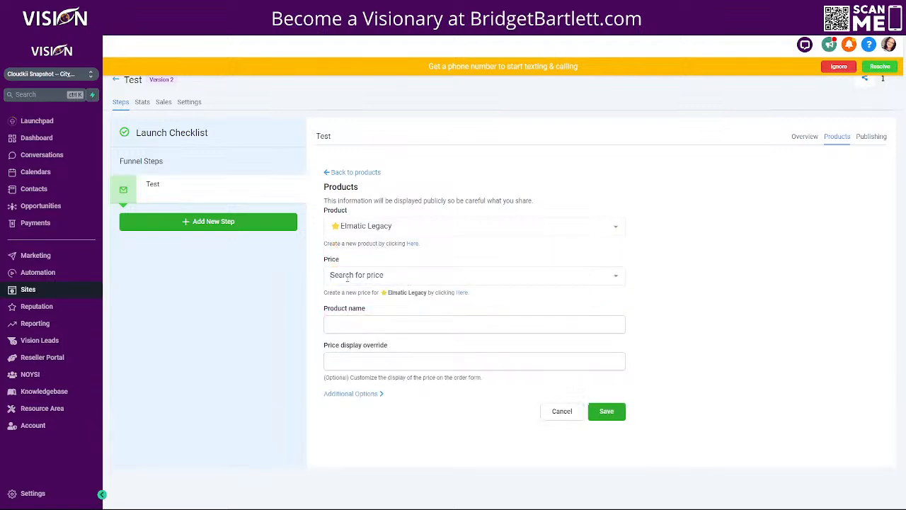
left_click(357, 293)
left_click(599, 415)
left_click(826, 202)
left_click(397, 226)
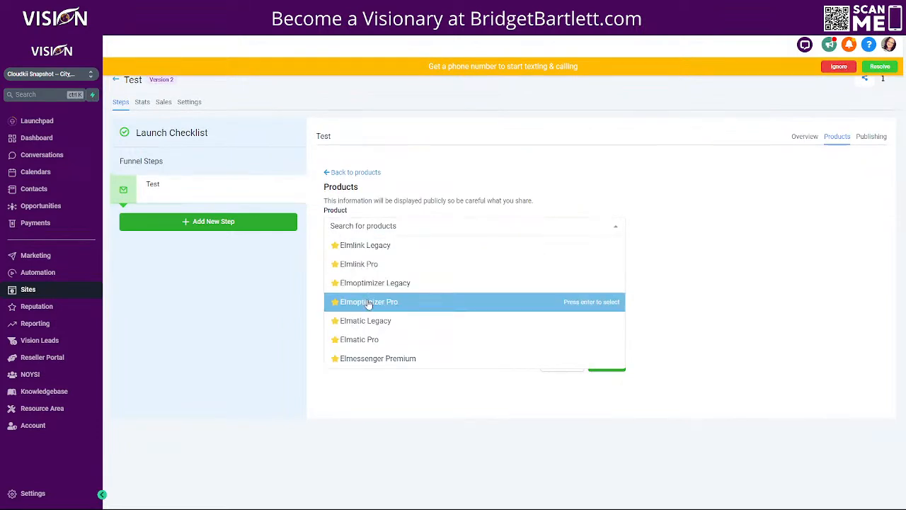
left_click(359, 339)
left_click(386, 276)
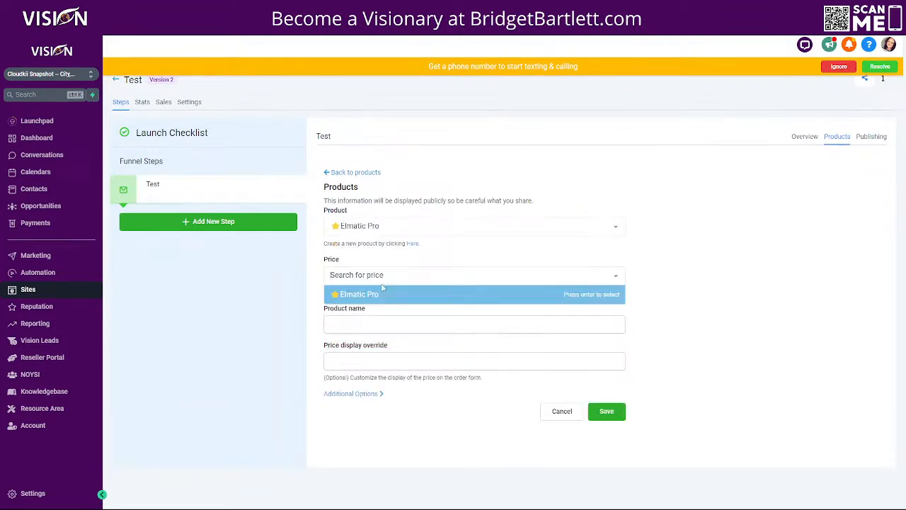
left_click(358, 295)
left_click(607, 412)
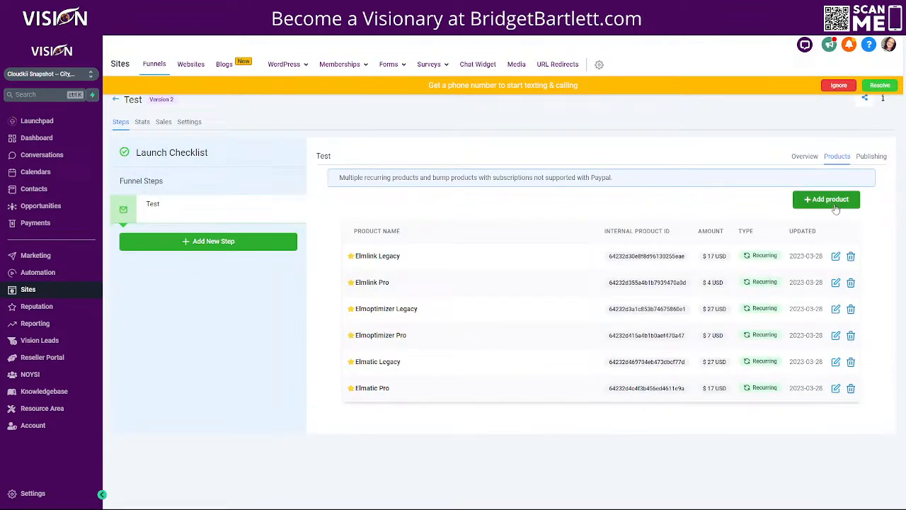
Step: Add Elmessenger Premium with its price, then open the step's checkout page live preview
left_click(827, 203)
left_click(382, 227)
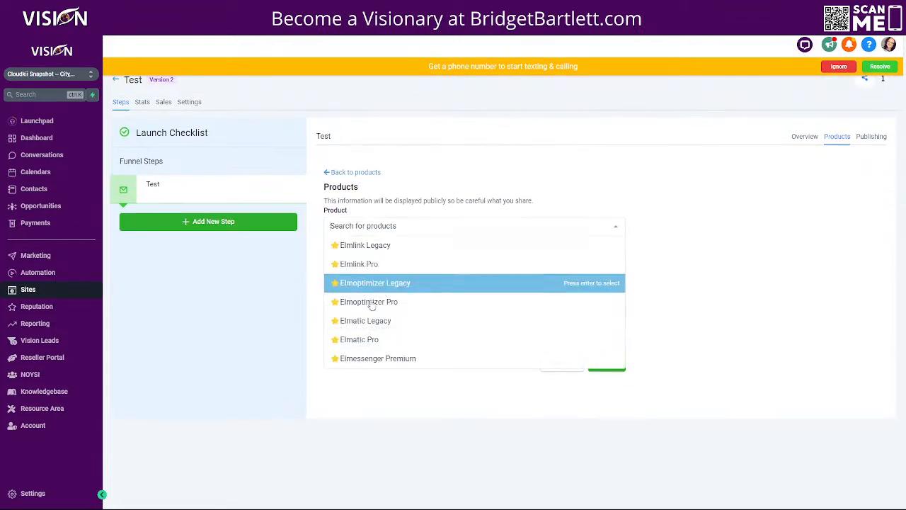
left_click(375, 358)
left_click(384, 276)
left_click(357, 295)
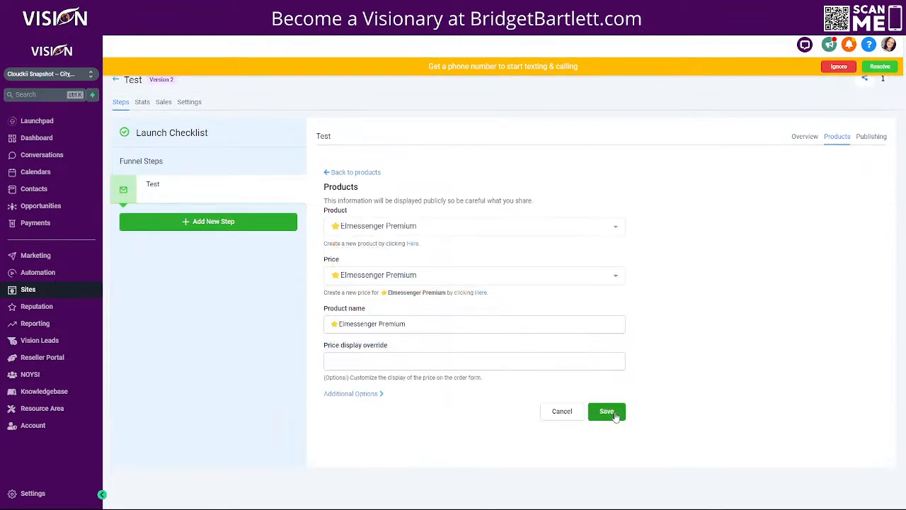
left_click(607, 412)
left_click(805, 156)
left_click(465, 330)
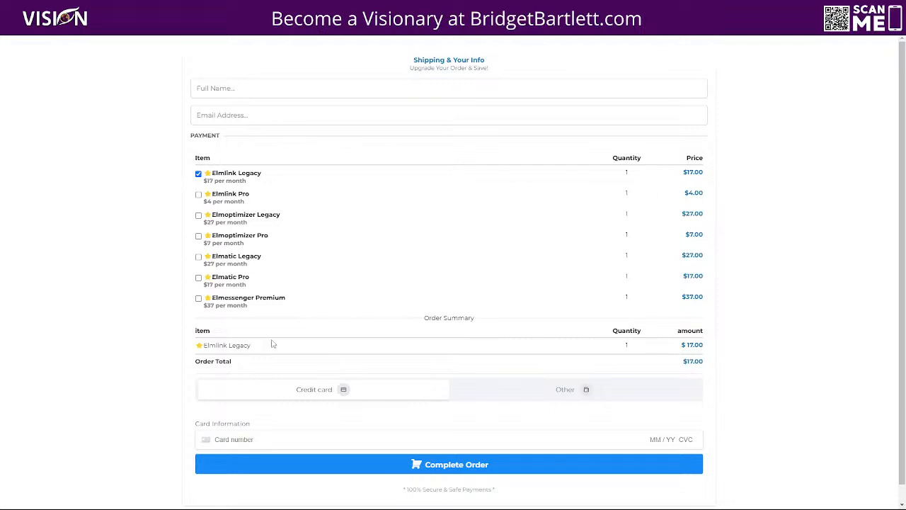
Step: Toggle the Elmlink Legacy/Pro items on checkout, then save funnel settings with Test payment mode
left_click(198, 194)
left_click(199, 175)
left_click(199, 174)
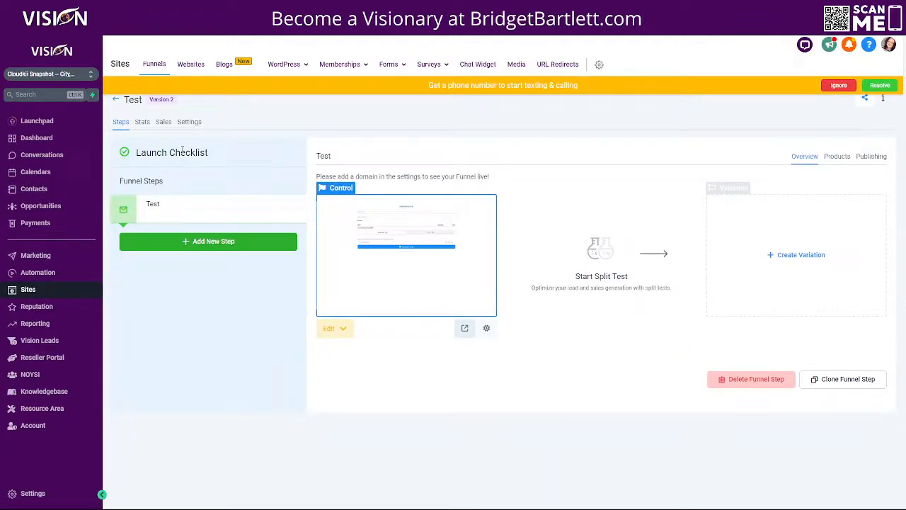
left_click(187, 123)
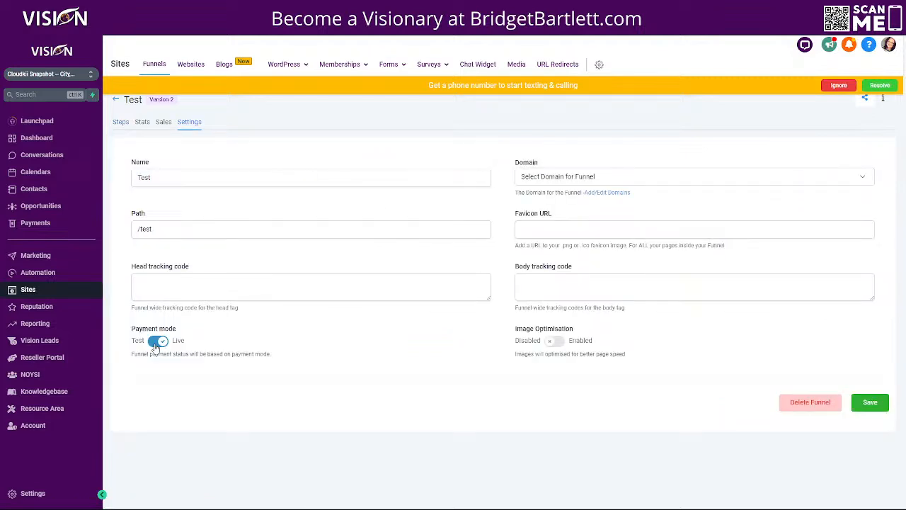
left_click(870, 404)
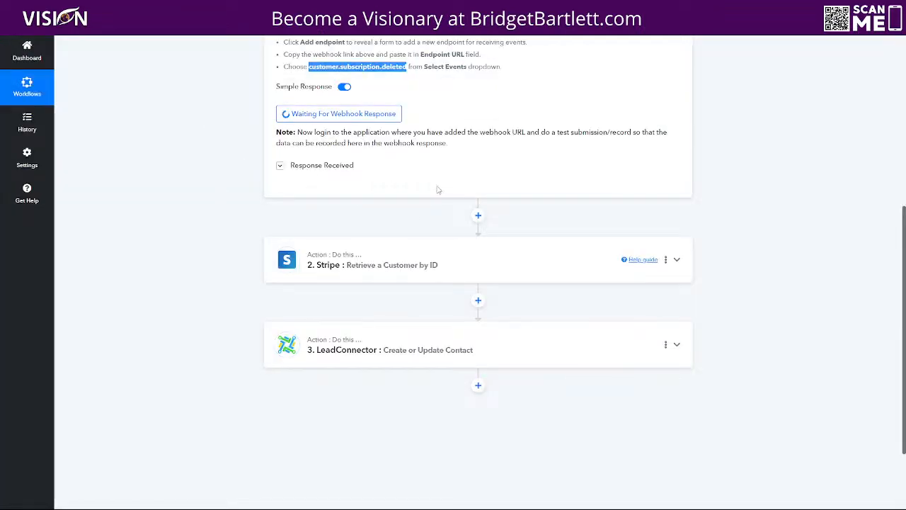
scroll(449, 213, "up", 1)
scroll(448, 214, "up", 3)
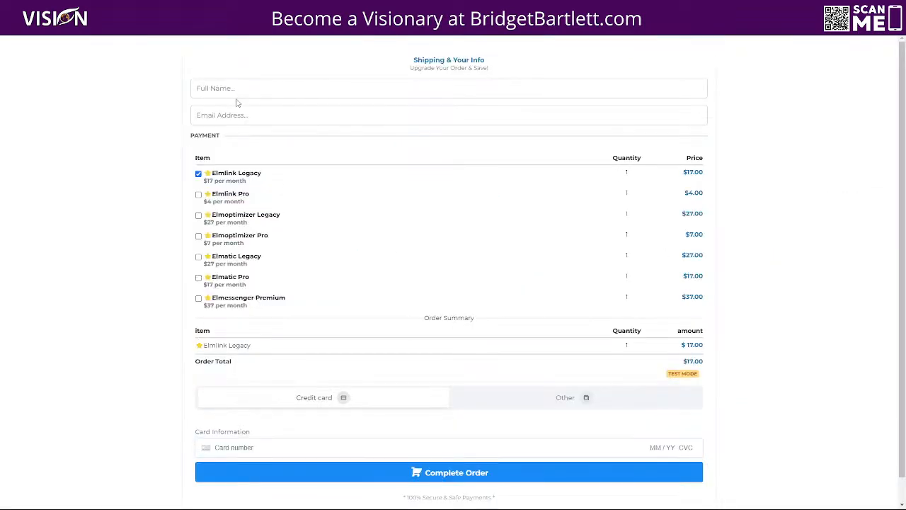
Step: Enter the test customer's full name and e-mail address on checkout, correcting both entries
left_click(235, 87)
type("Jane Doe")
left_click(236, 108)
type("info")
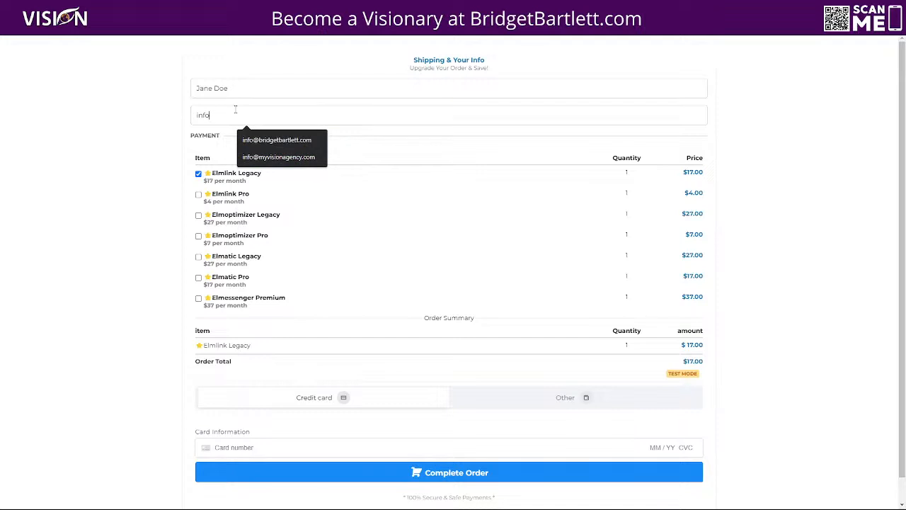
type("+janedoe")
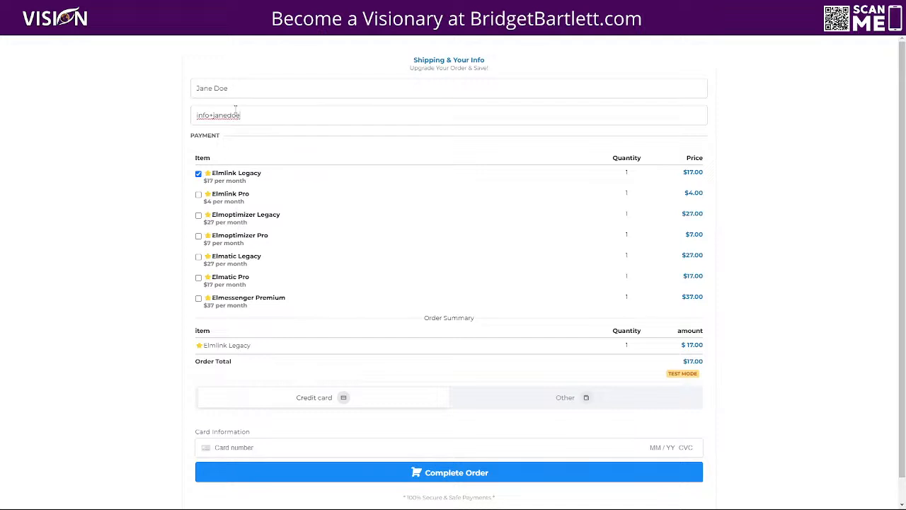
key("BackSpace")
key("BackSpace")
key("BackSpace")
left_click_drag(208, 88, 198, 88)
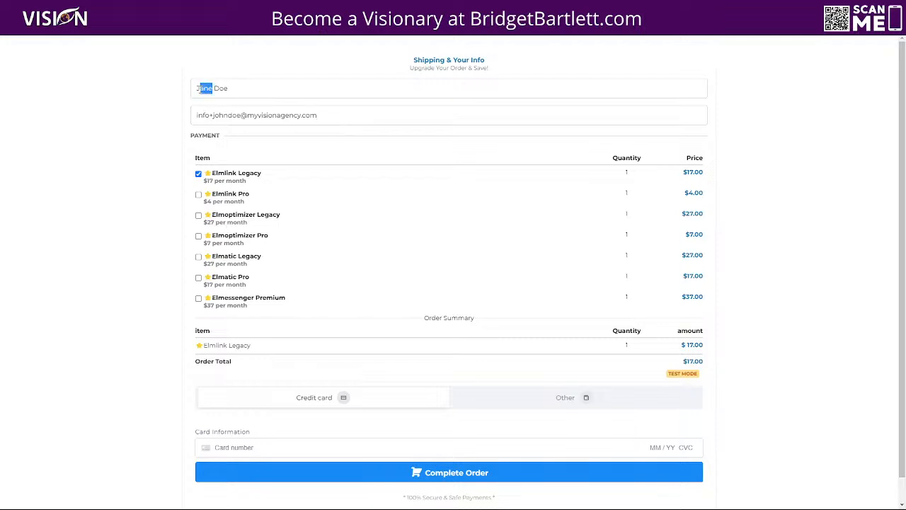
type("ohn")
left_click_drag(331, 116, 179, 115)
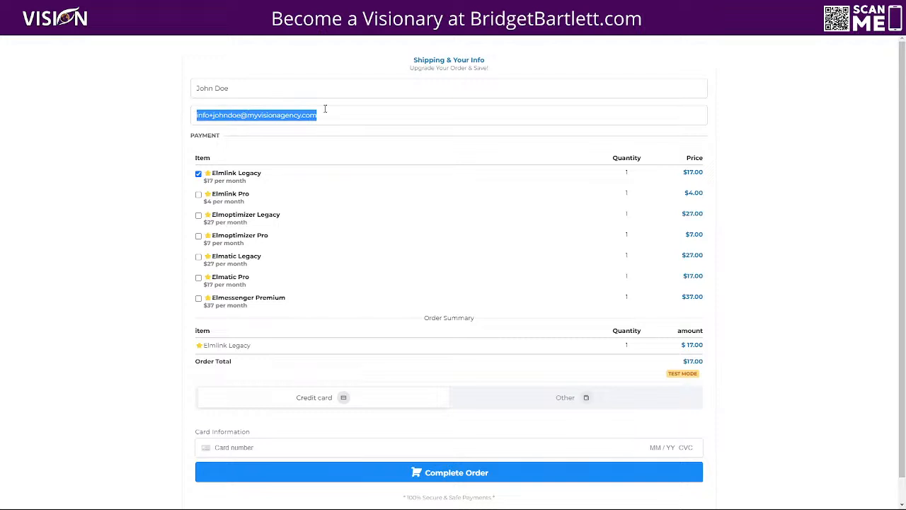
left_click(159, 138)
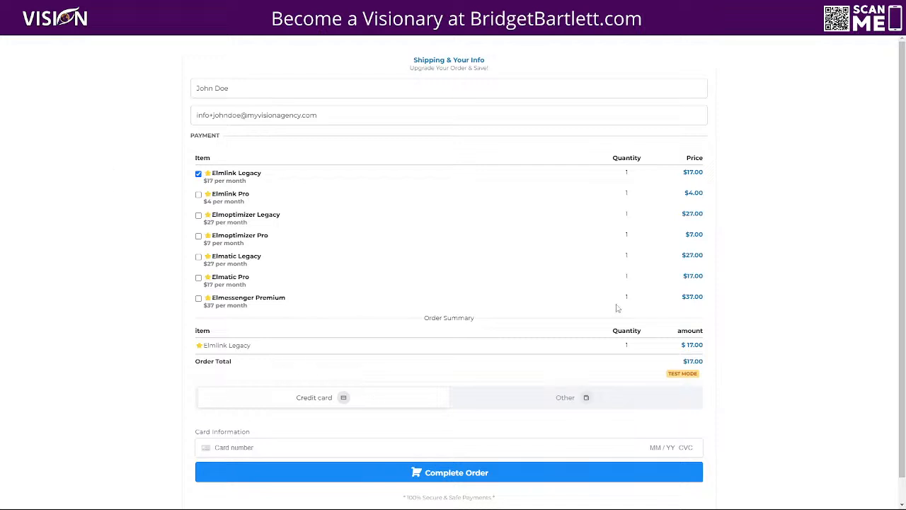
Step: Enter the test card details, complete the $17.00 Elmlink Legacy order and dismiss the alert
type("4")
type("042")
left_click(469, 471)
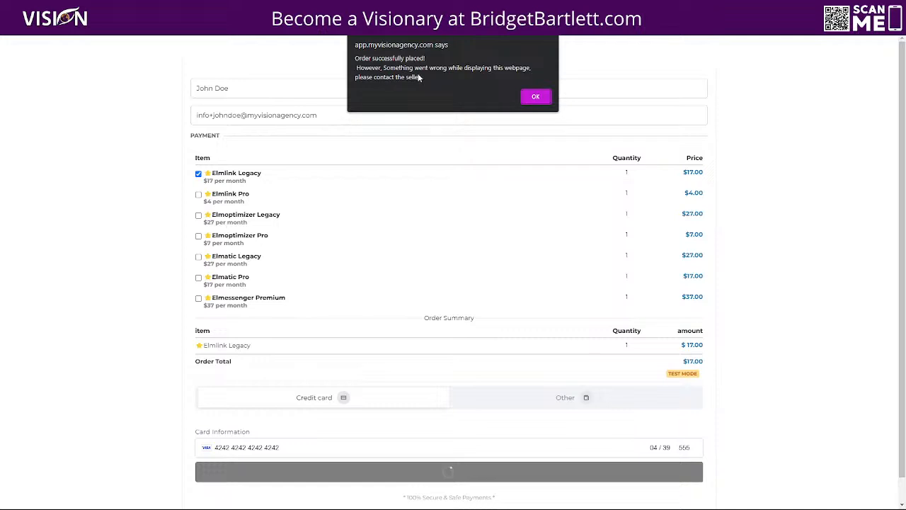
left_click(536, 97)
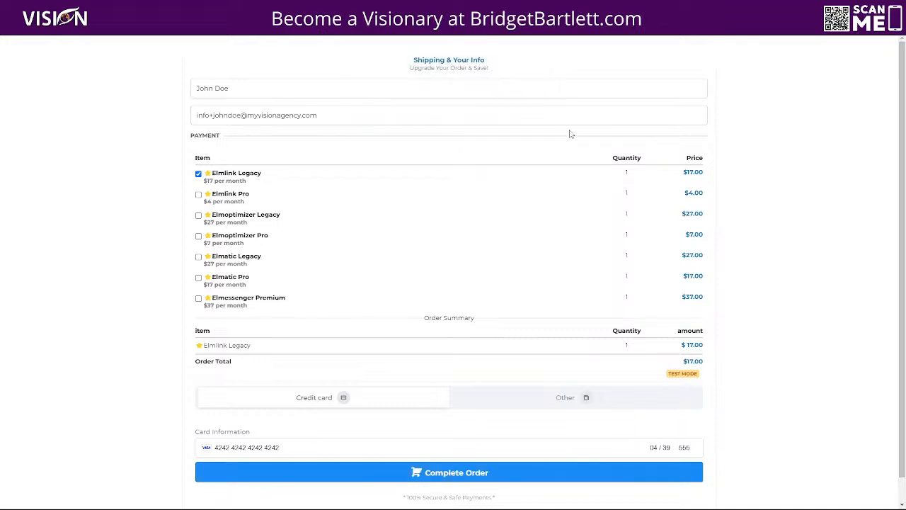
Step: In Stripe, browse Home, Payments and Balances, then return to Payments with test mode on
key("alt+Tab")
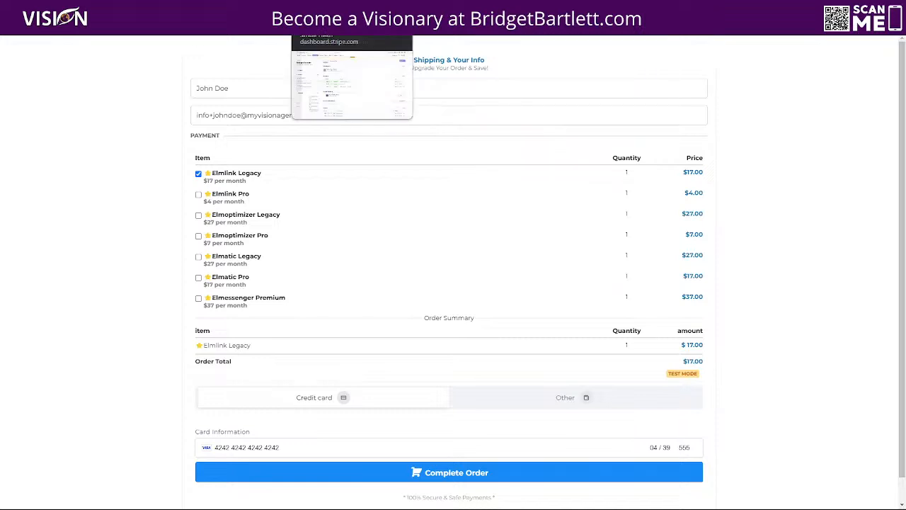
left_click(83, 64)
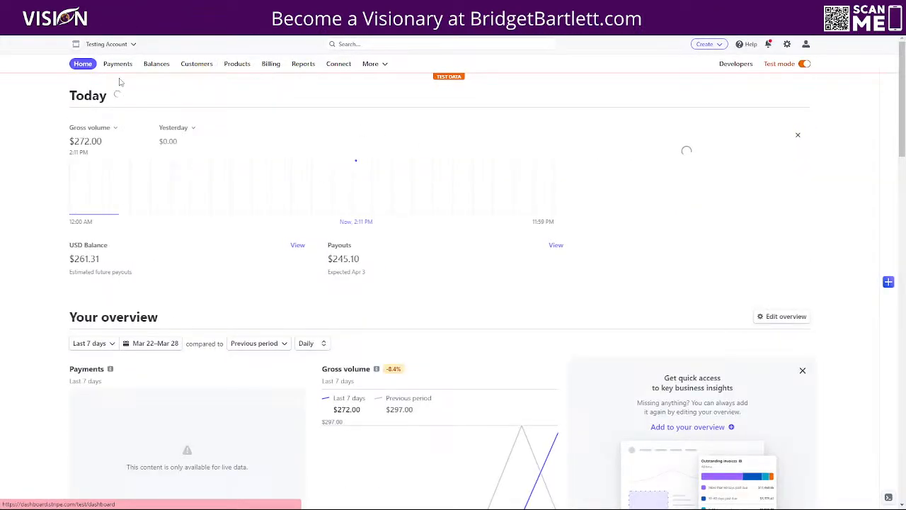
left_click(802, 65)
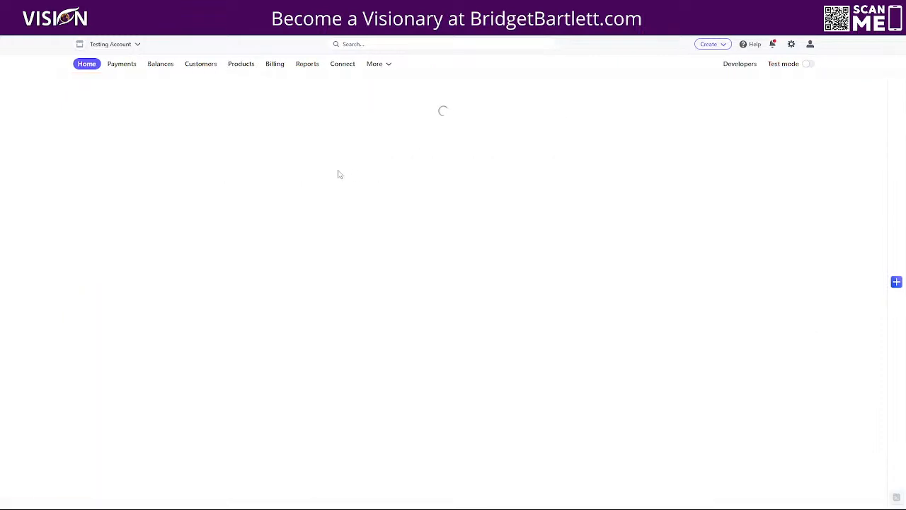
left_click(119, 64)
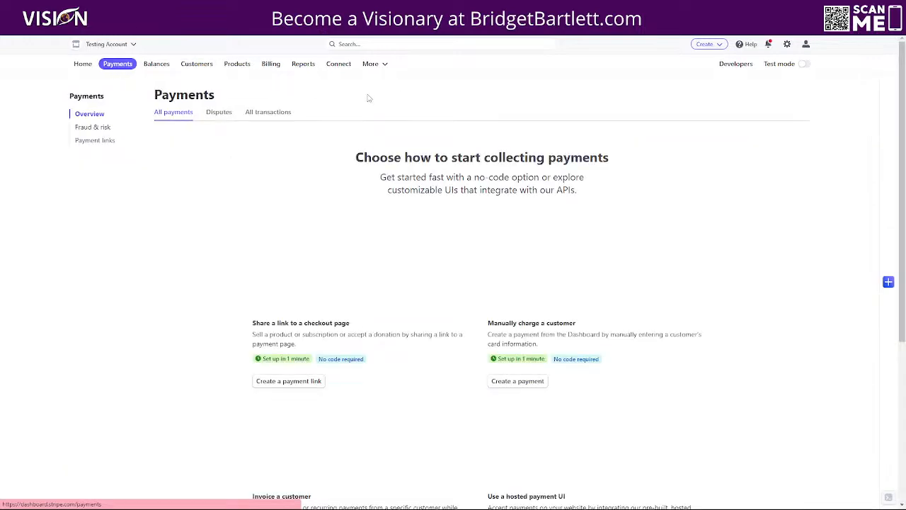
left_click(157, 65)
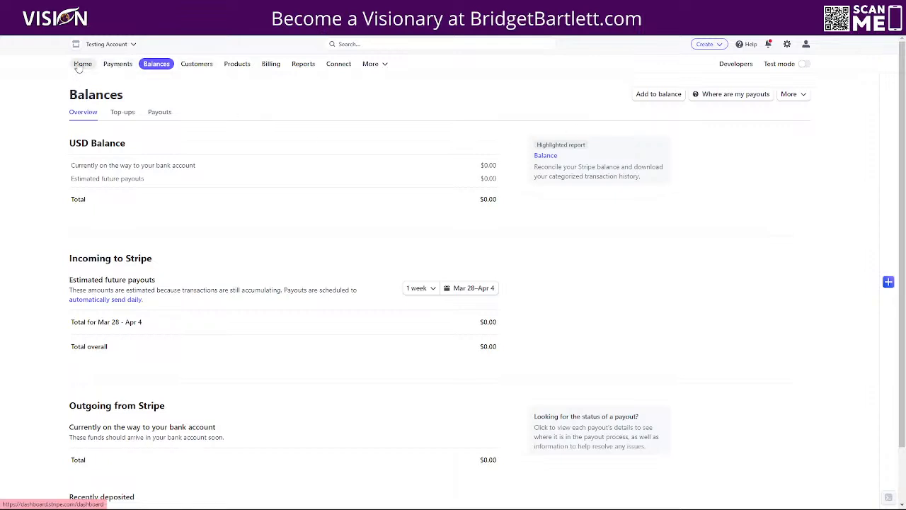
left_click(82, 64)
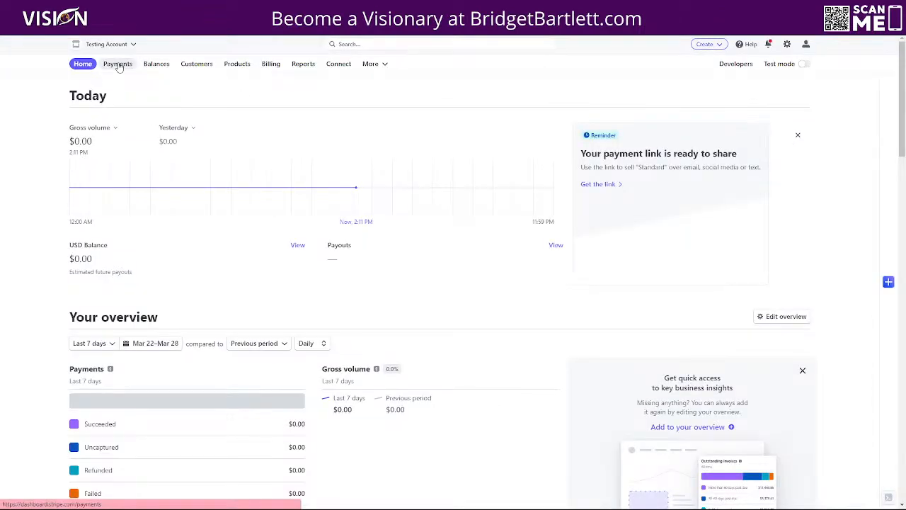
left_click(117, 66)
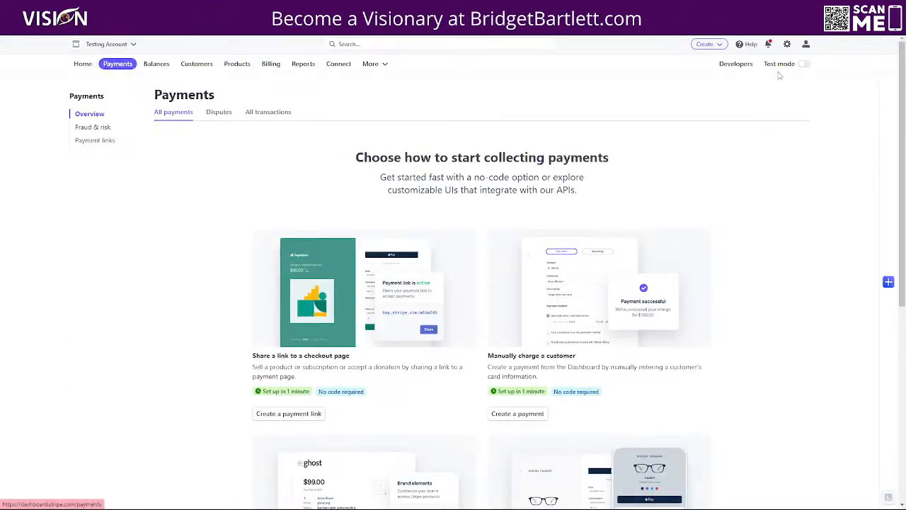
left_click(804, 64)
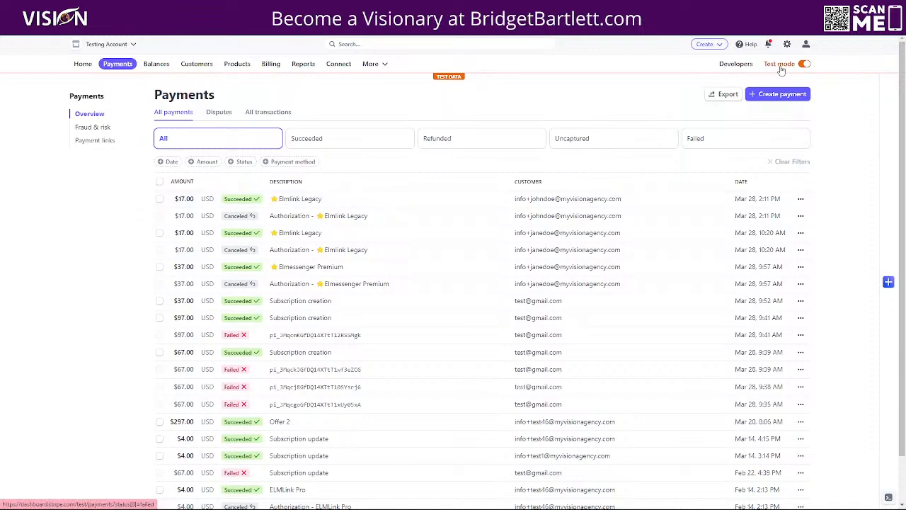
Step: Open the $17.00 payment's customer and cancel their Elmlink Legacy subscription immediately
left_click(320, 204)
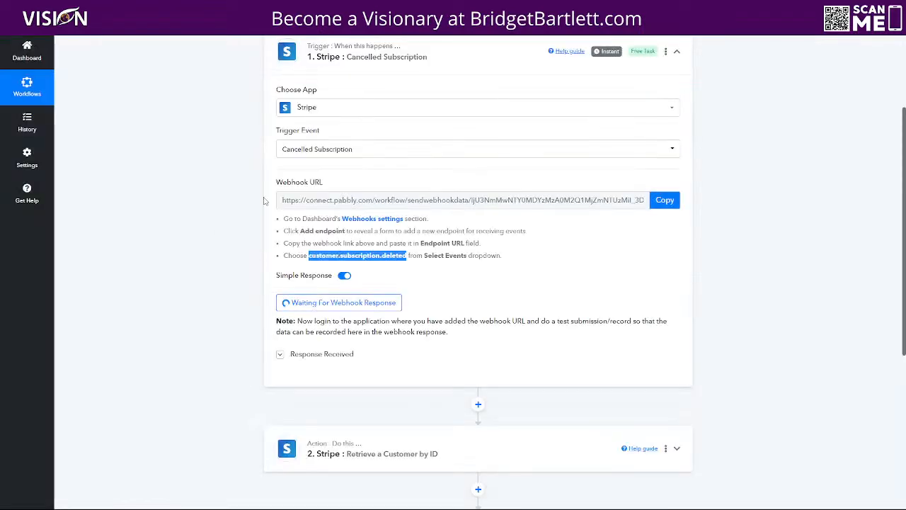
scroll(346, 187, "up", 3)
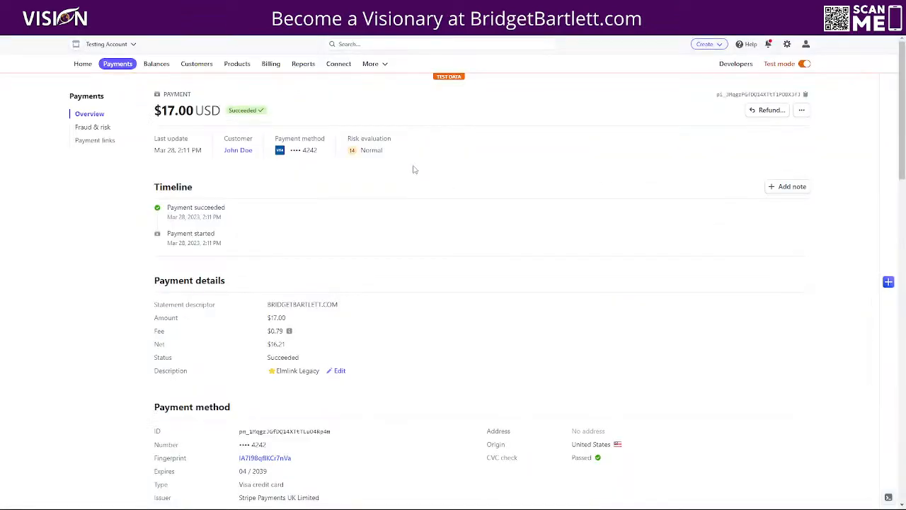
left_click(242, 153)
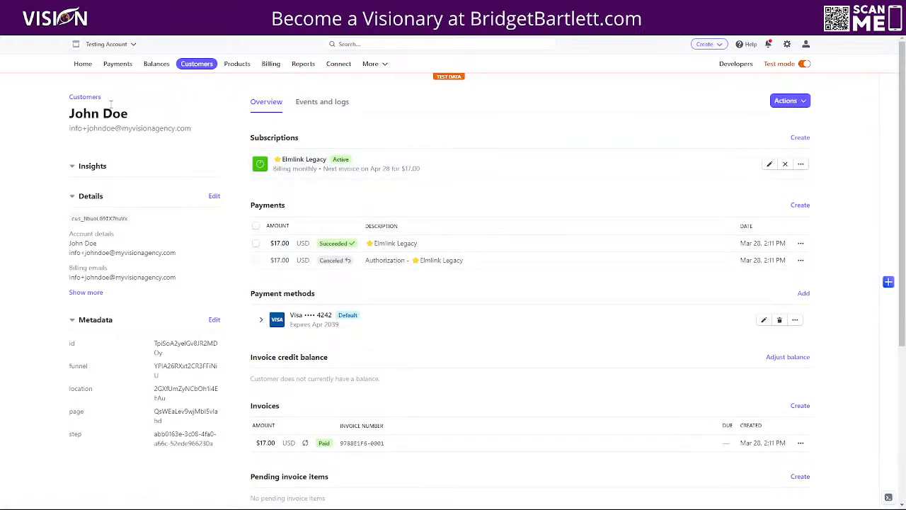
left_click(800, 164)
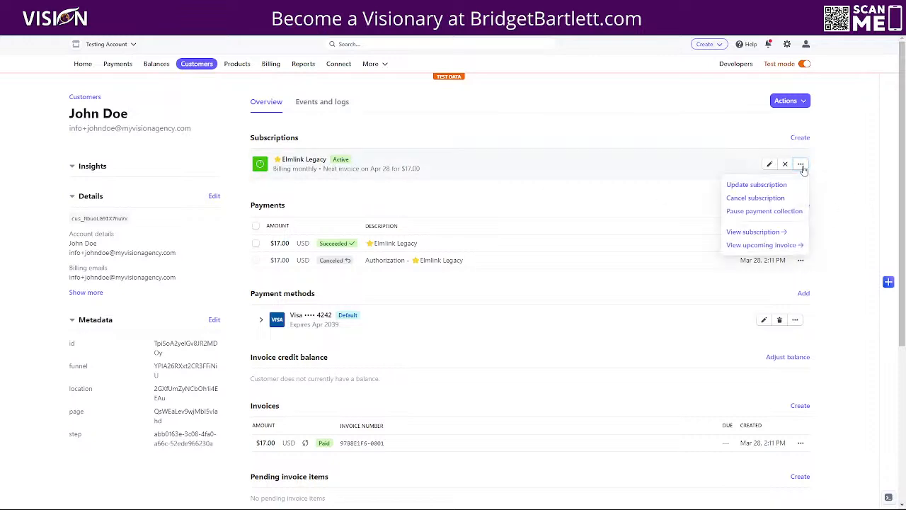
left_click(746, 199)
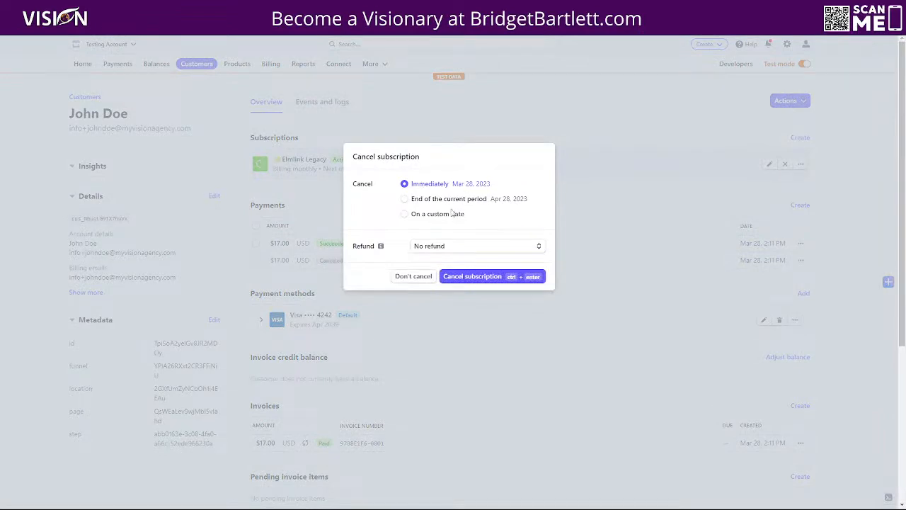
left_click(488, 278)
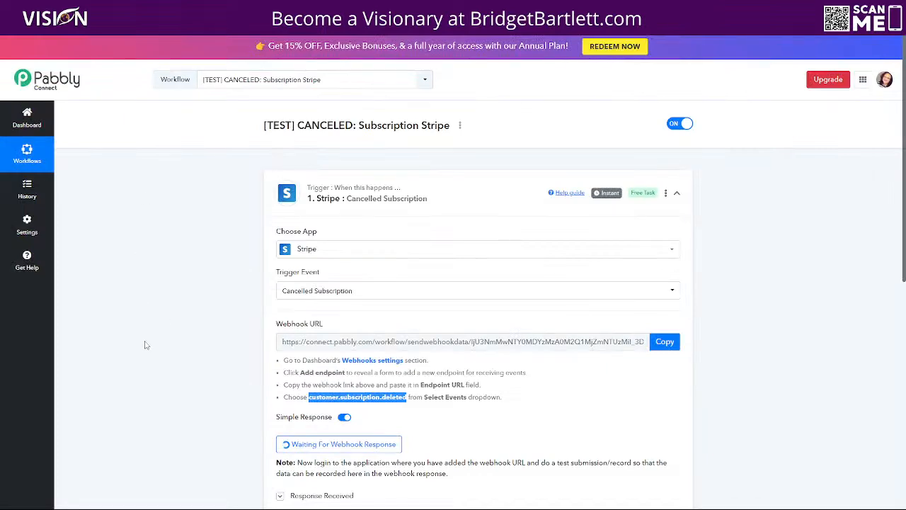
scroll(145, 345, "down", 3)
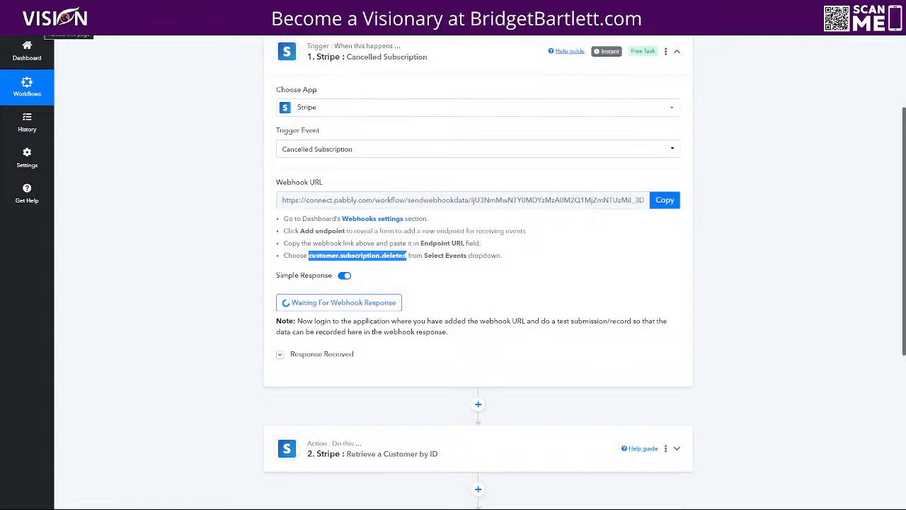
Step: Reload the Pabbly Cancelled Subscription workflow, then return to the Stripe customer's page
left_click(39, 24)
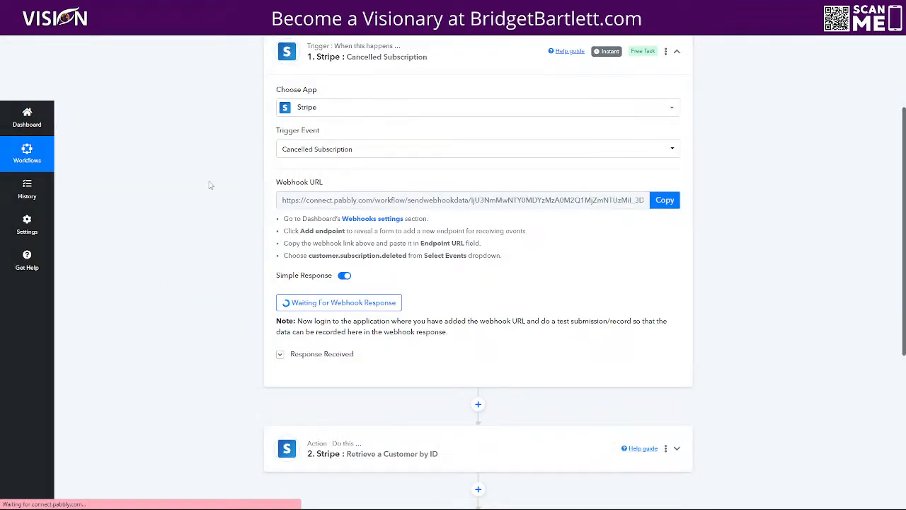
left_click(265, 10)
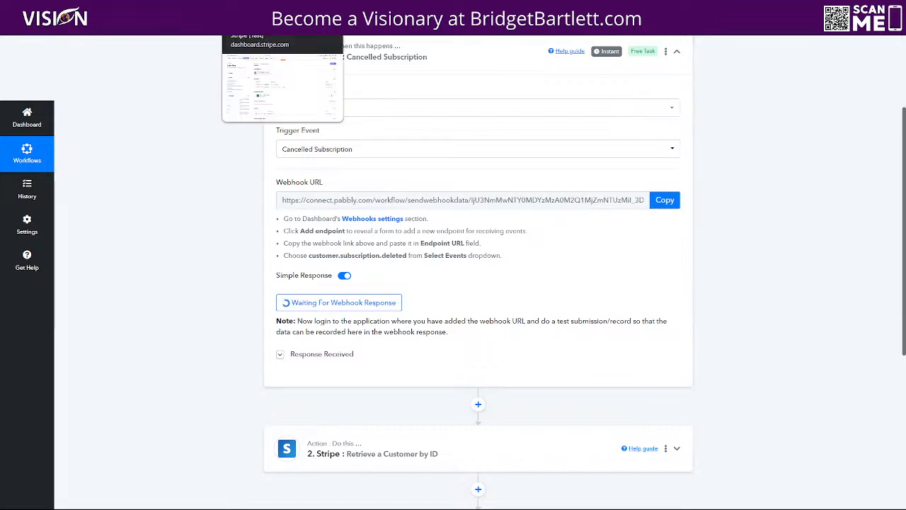
left_click(361, 7)
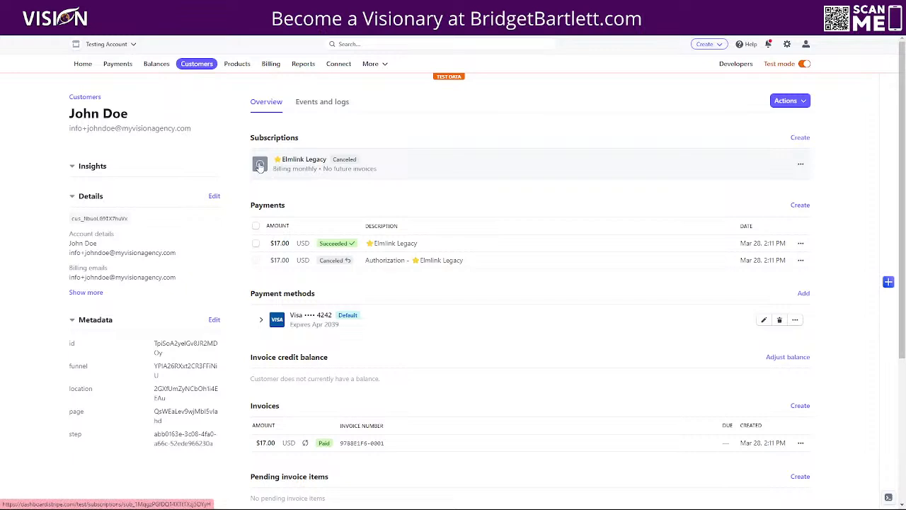
left_click(339, 170)
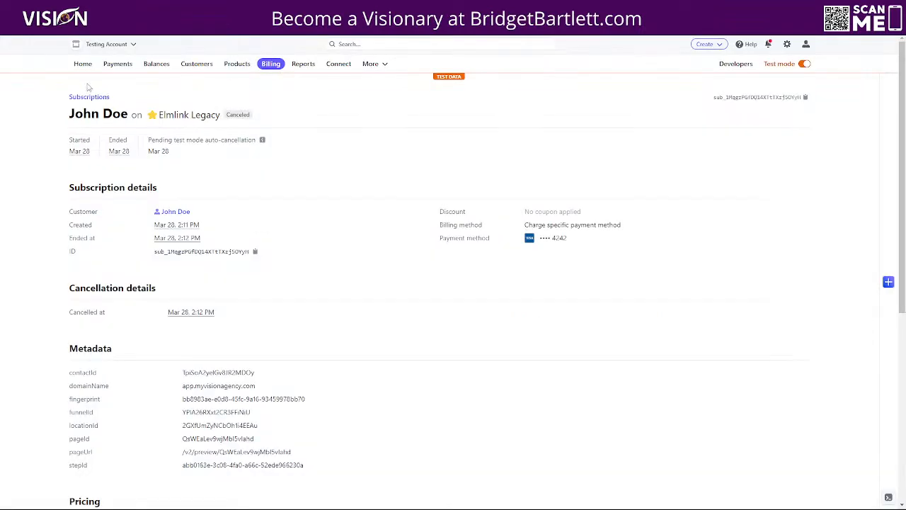
left_click(107, 67)
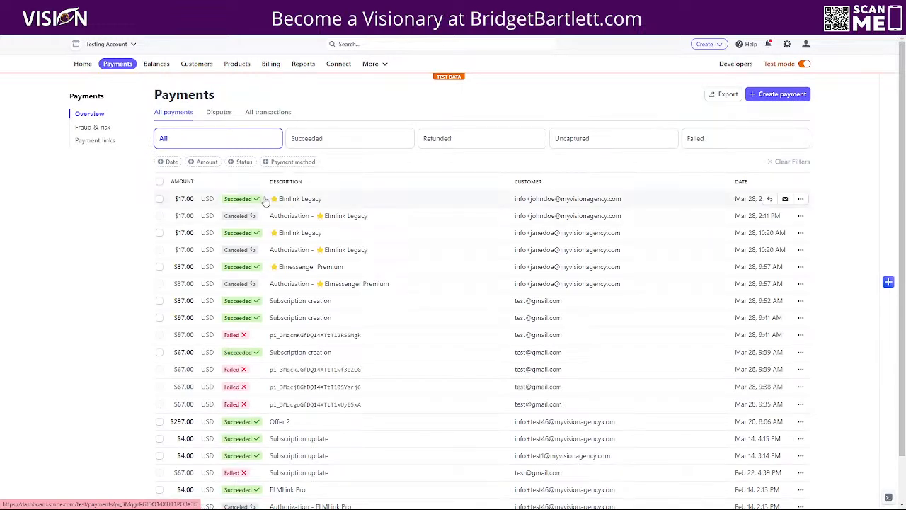
left_click(613, 200)
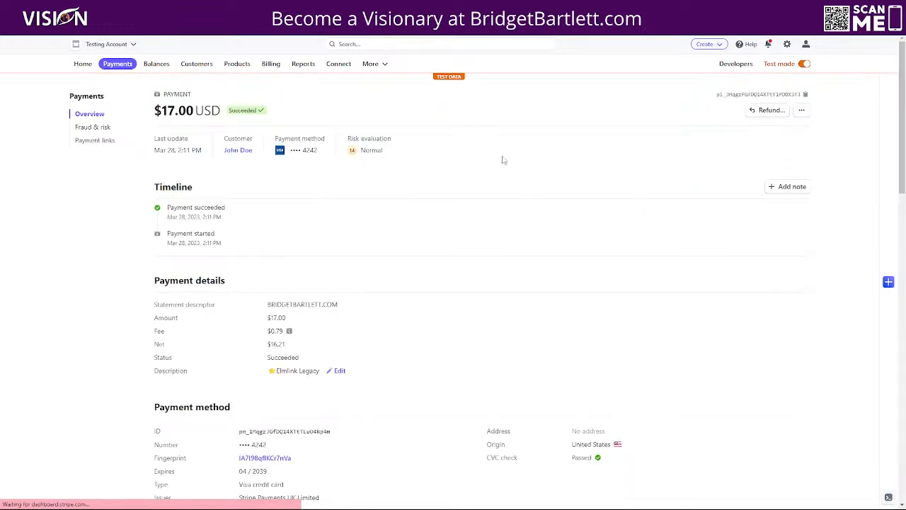
left_click(239, 150)
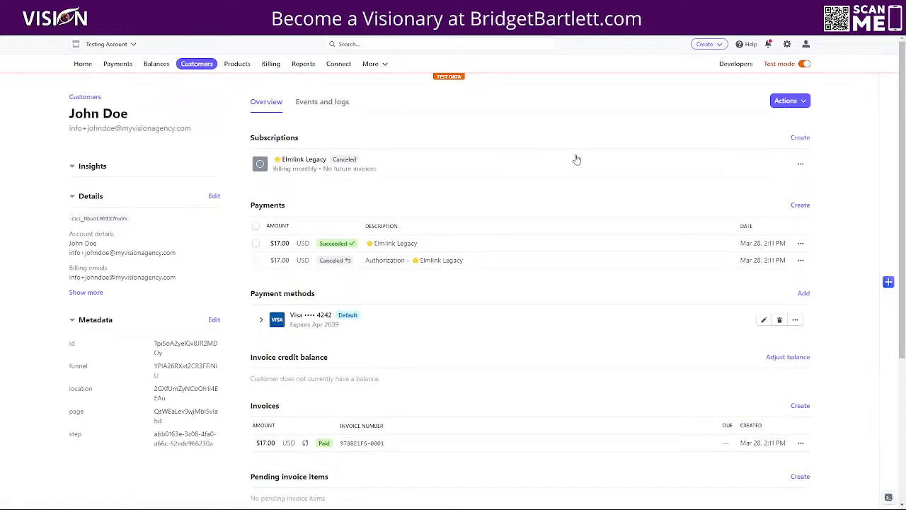
left_click(403, 245)
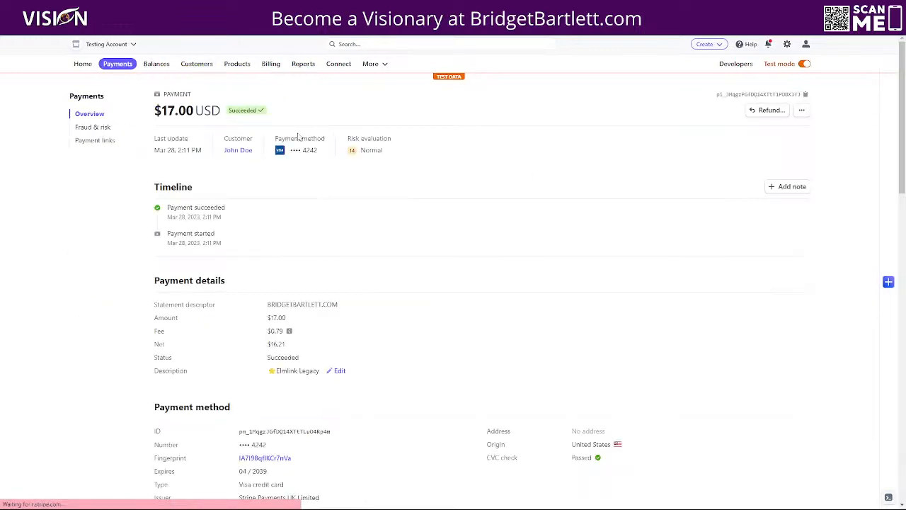
left_click(239, 151)
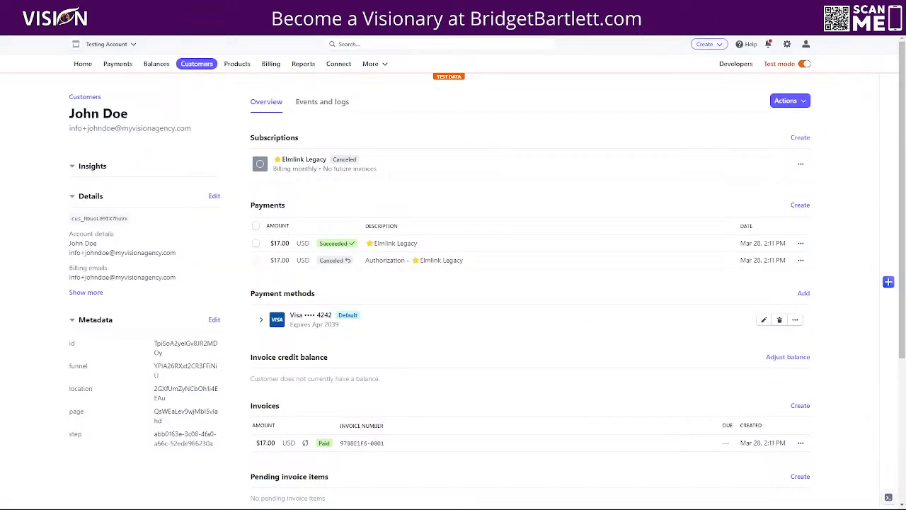
left_click(238, 64)
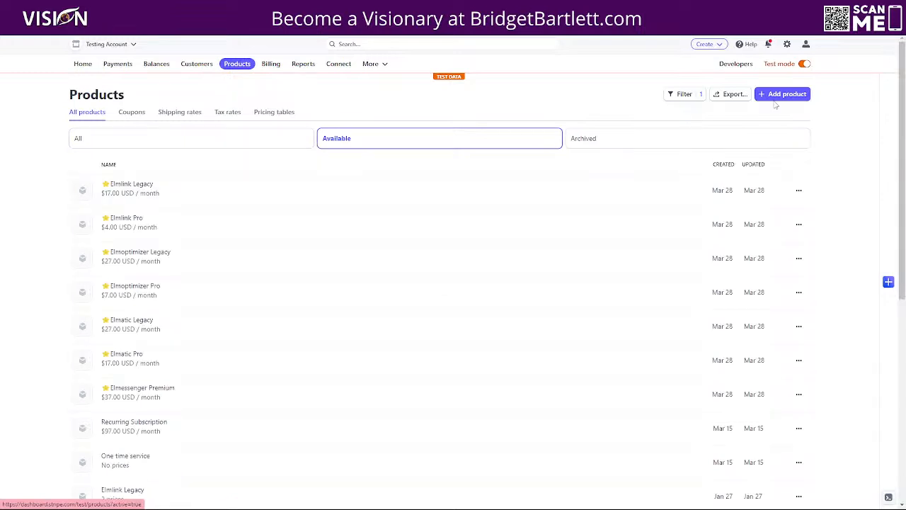
left_click(113, 66)
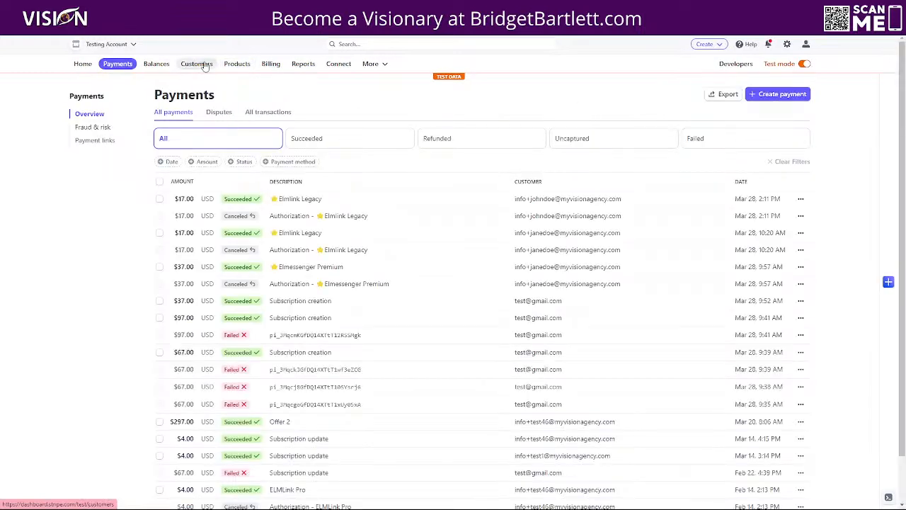
left_click(201, 64)
left_click(271, 182)
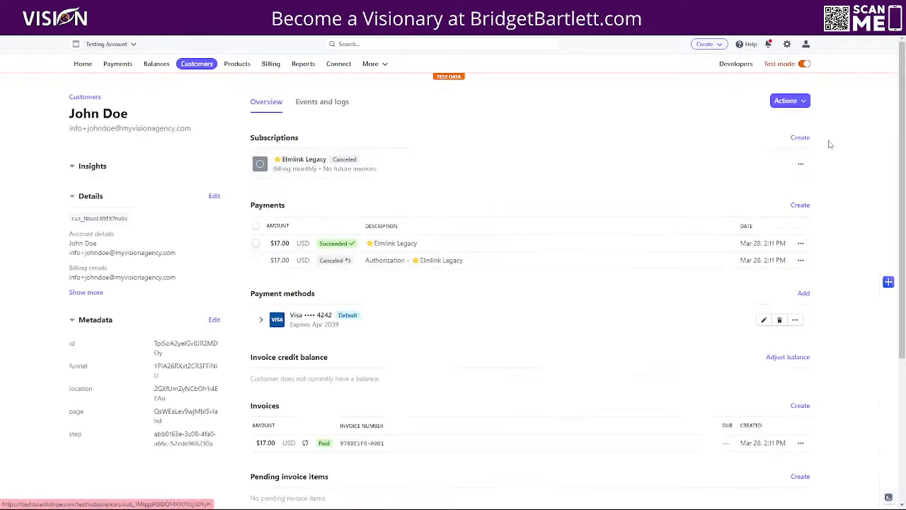
left_click(800, 101)
Step: Start a $4.00/month Elmlink Pro test subscription for the customer
left_click(739, 163)
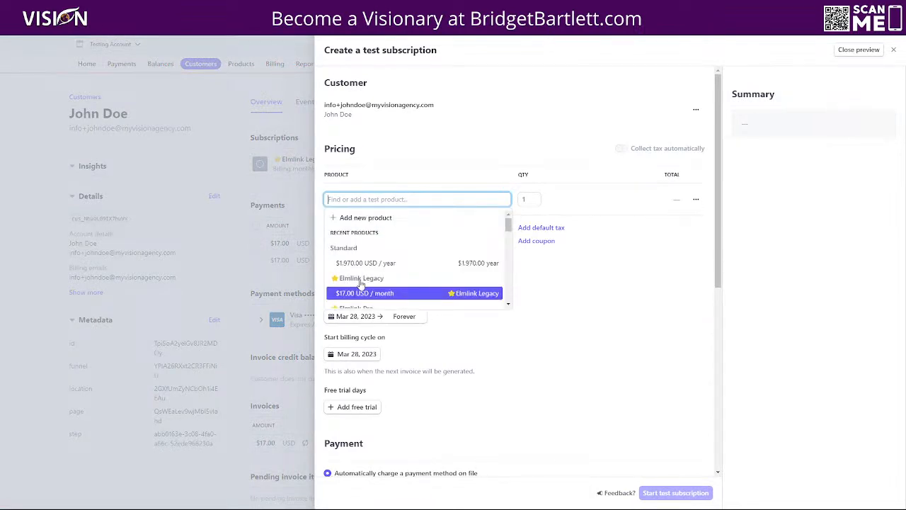
scroll(369, 290, "down", 3)
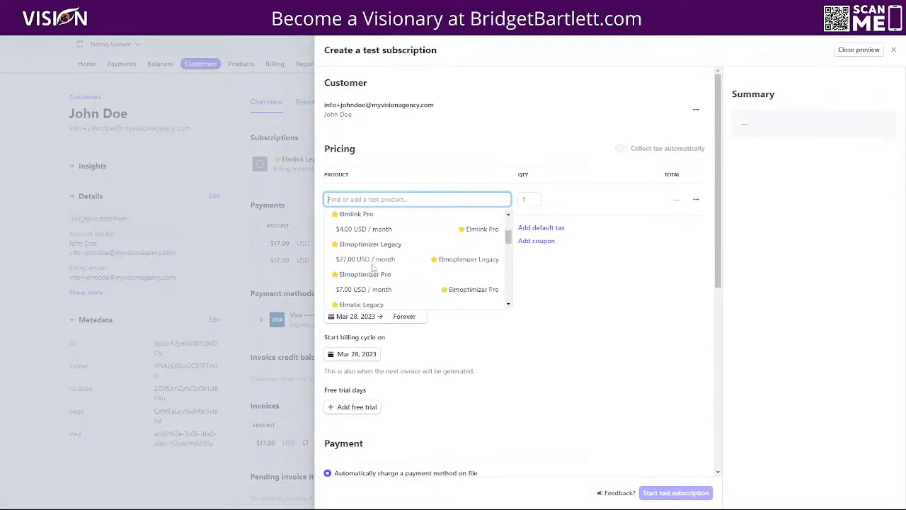
left_click(360, 228)
left_click(677, 488)
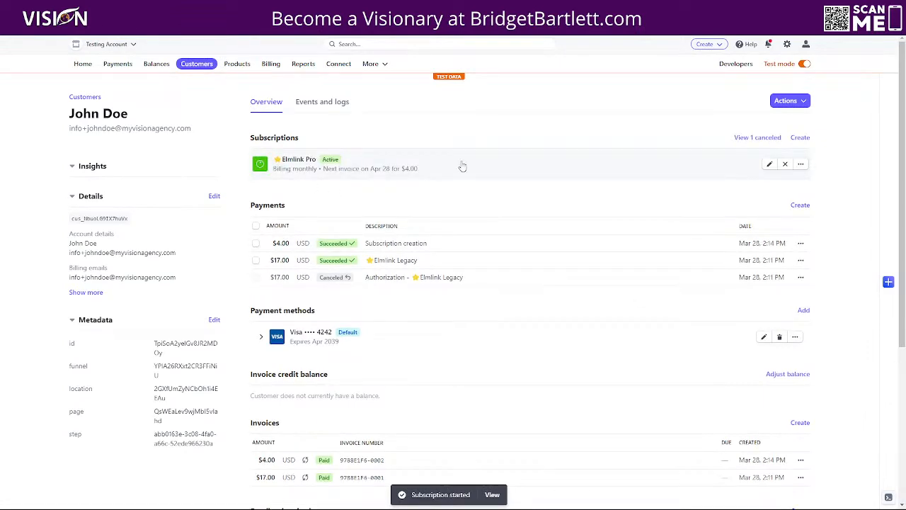
Step: Cancel the new Elmlink Pro subscription and confirm
left_click(801, 164)
left_click(756, 198)
left_click(493, 277)
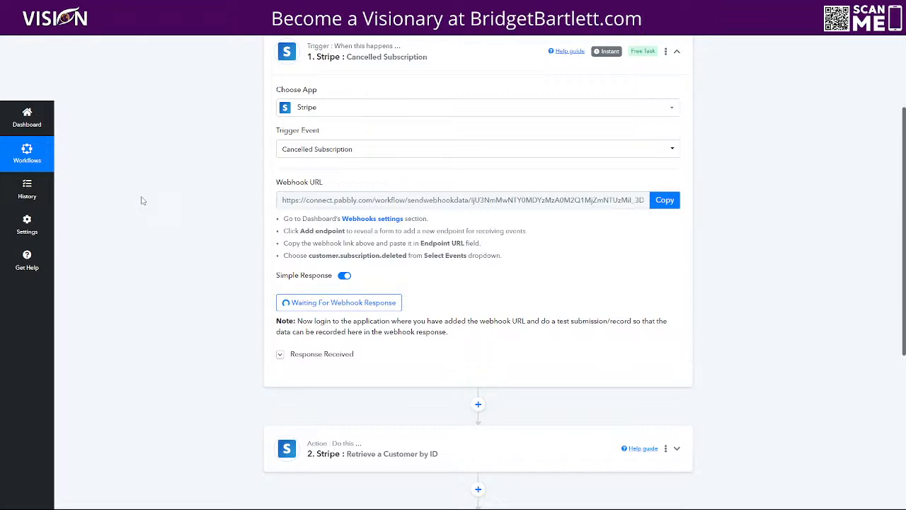
Step: Copy the current webhook URL and select the customer.subscription.deleted event name
scroll(181, 195, "up", 3)
scroll(181, 195, "down", 5)
scroll(180, 194, "up", 3)
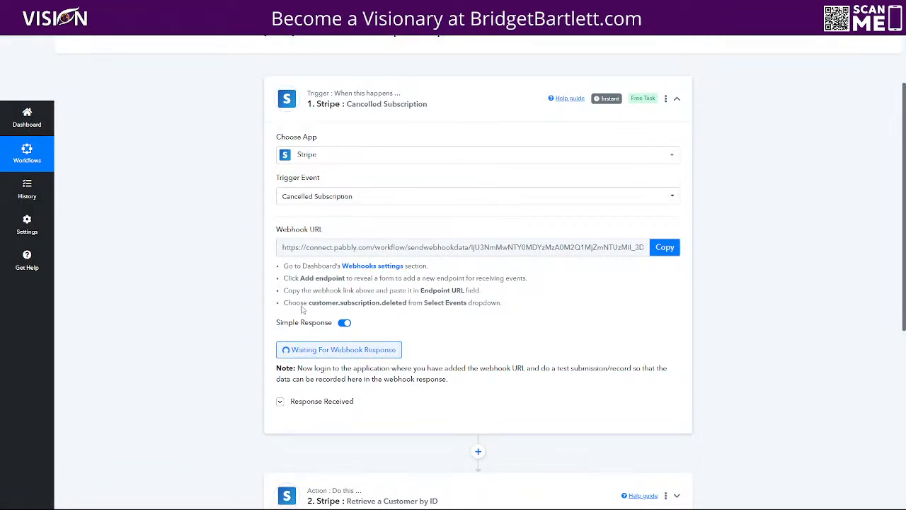
left_click(665, 247)
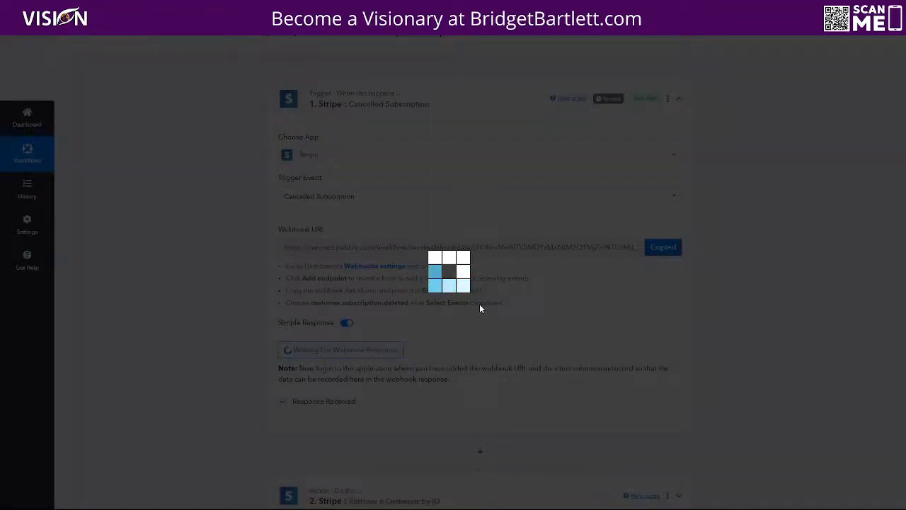
scroll(771, 300, "up", 2)
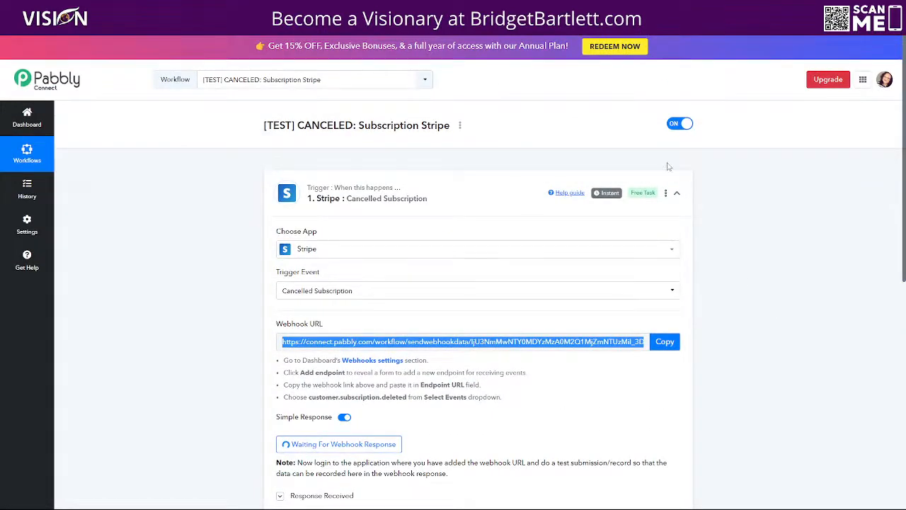
scroll(683, 261, "down", 2)
scroll(670, 266, "down", 1)
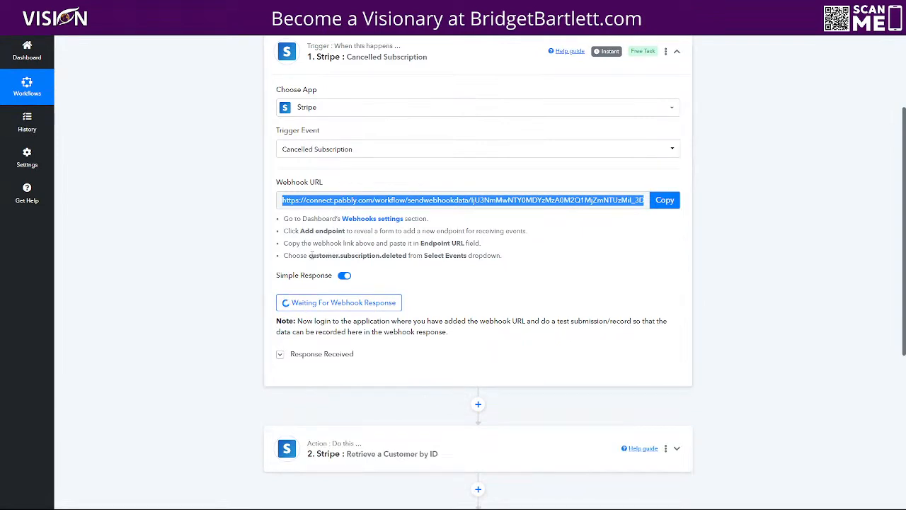
left_click_drag(309, 255, 408, 257)
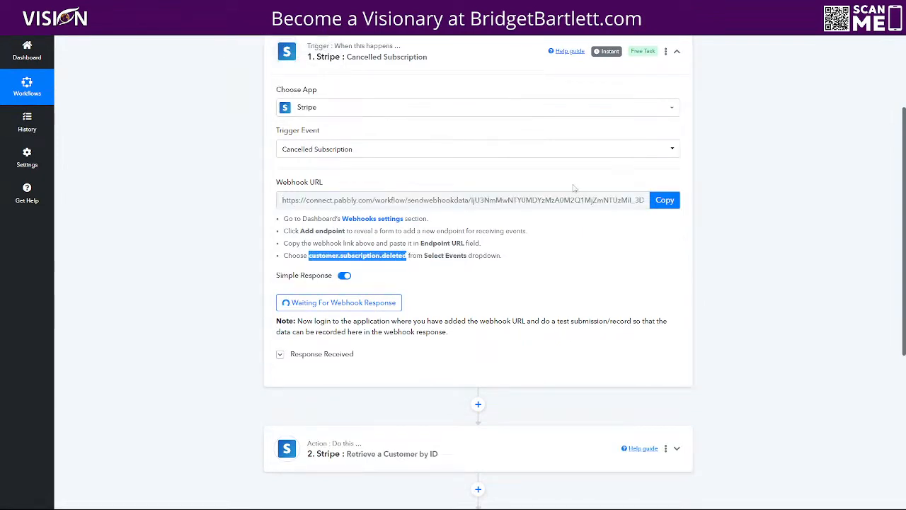
scroll(752, 272, "up", 3)
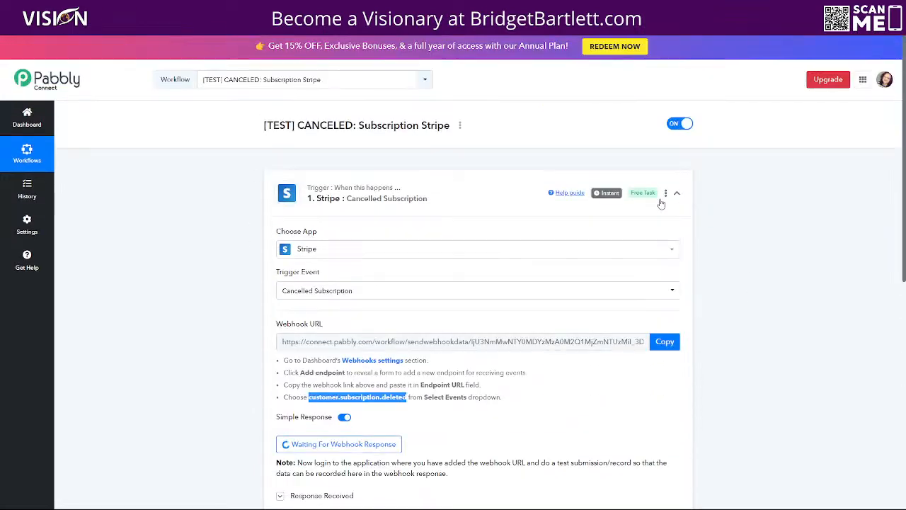
Step: Re-set the trigger to Stripe's Cancelled Subscription event and copy the new webhook URL
left_click(666, 195)
left_click(666, 196)
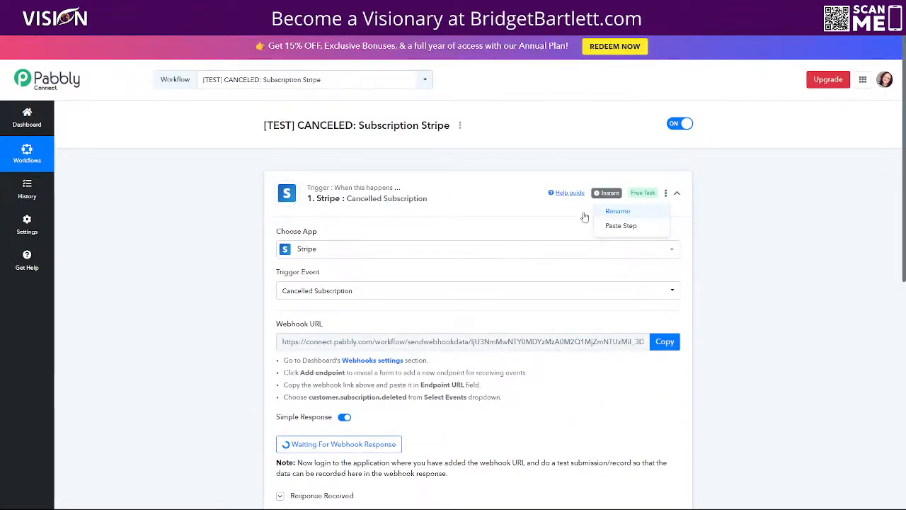
left_click(427, 203)
left_click(349, 204)
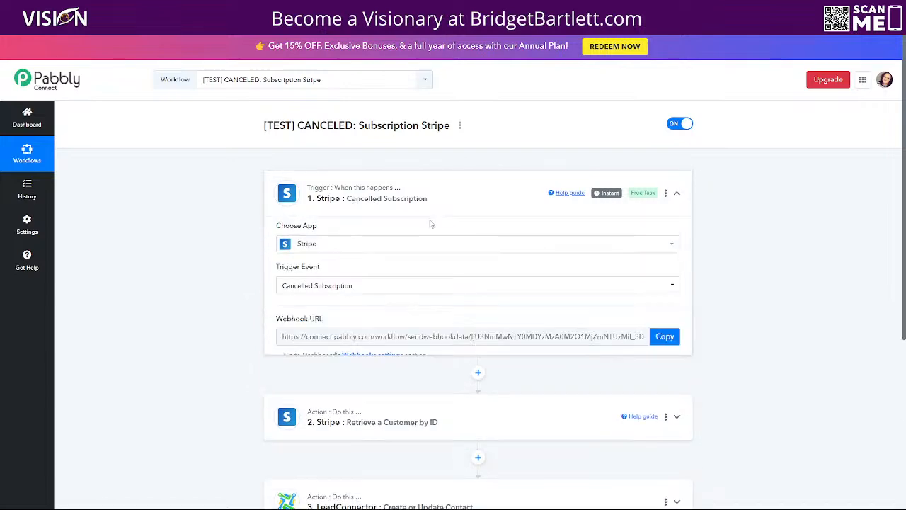
scroll(524, 442, "down", 1)
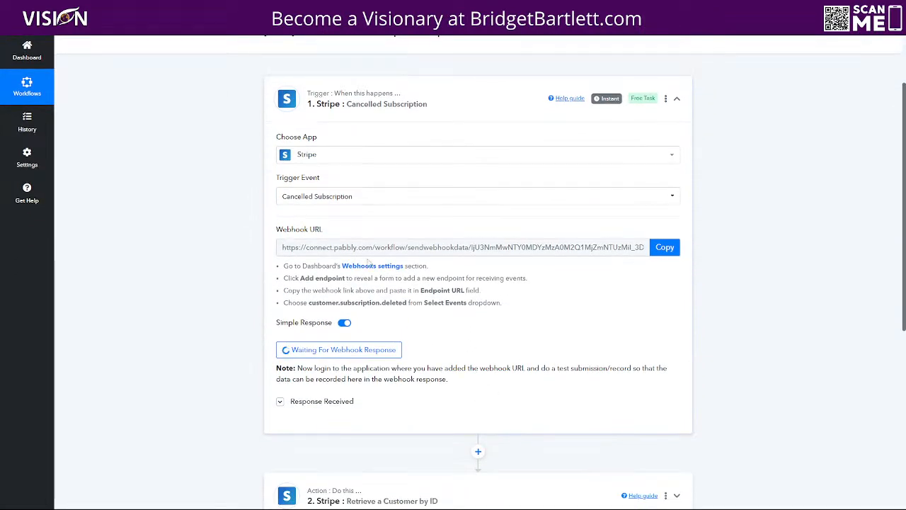
left_click(490, 155)
type("stripe")
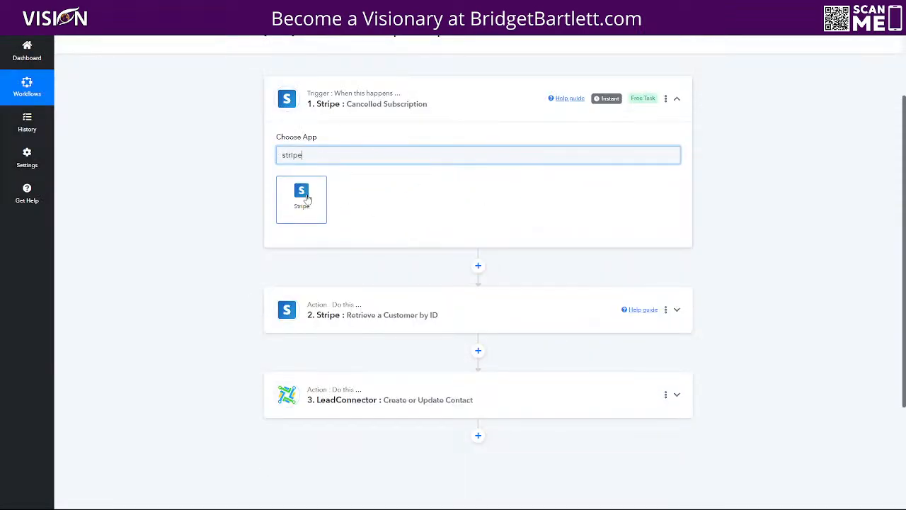
left_click(303, 198)
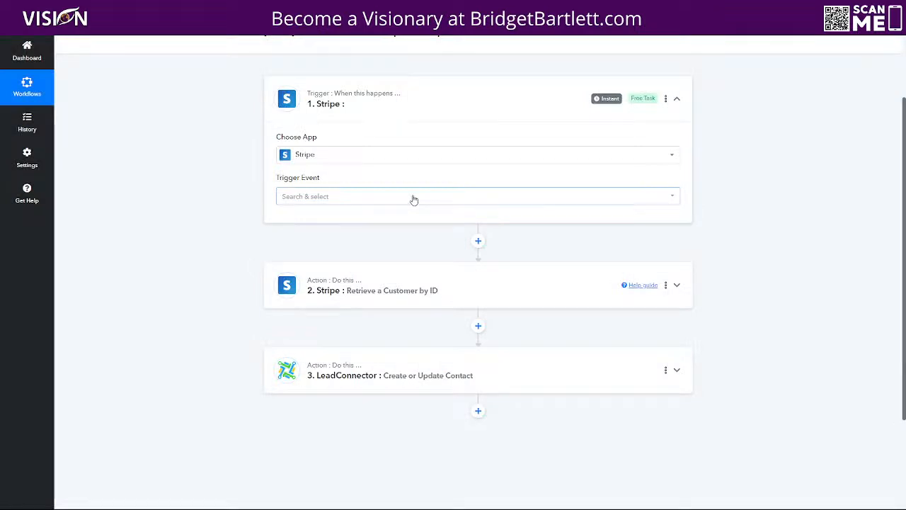
left_click(414, 199)
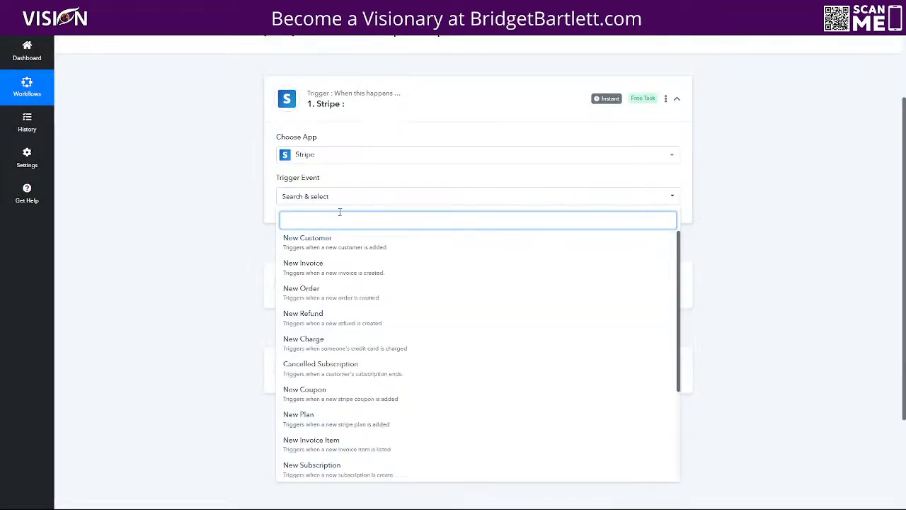
scroll(333, 233, "up", 1)
left_click(339, 412)
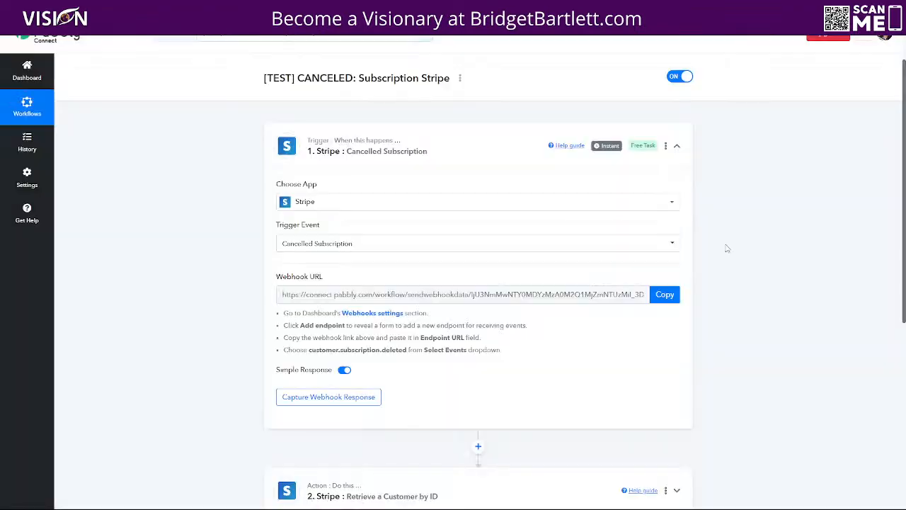
left_click(666, 294)
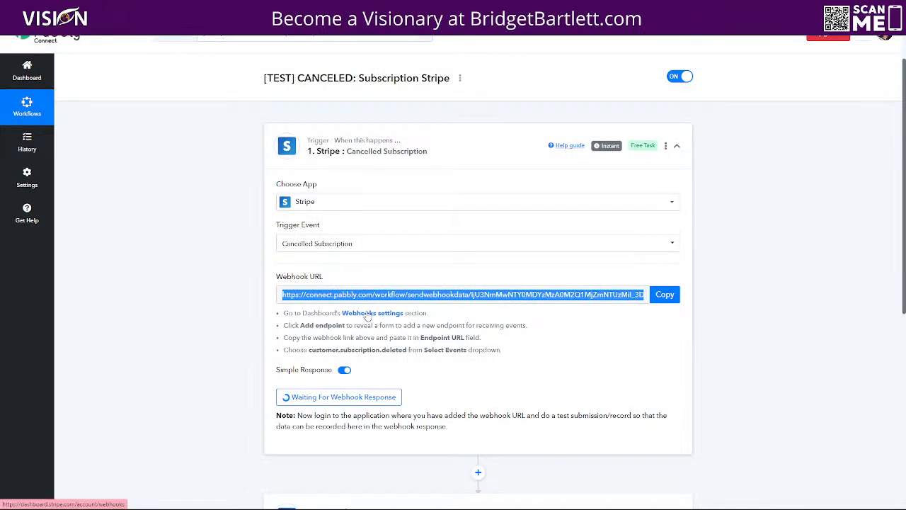
Step: Start a new Stripe webhook endpoint with the pasted Pabbly URL and copy the customer.subscription.deleted event name
left_click(368, 313)
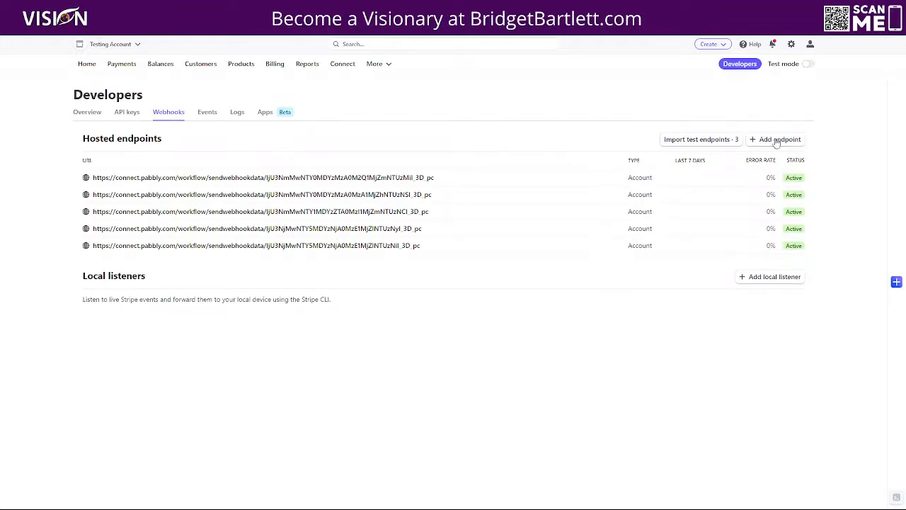
left_click(777, 140)
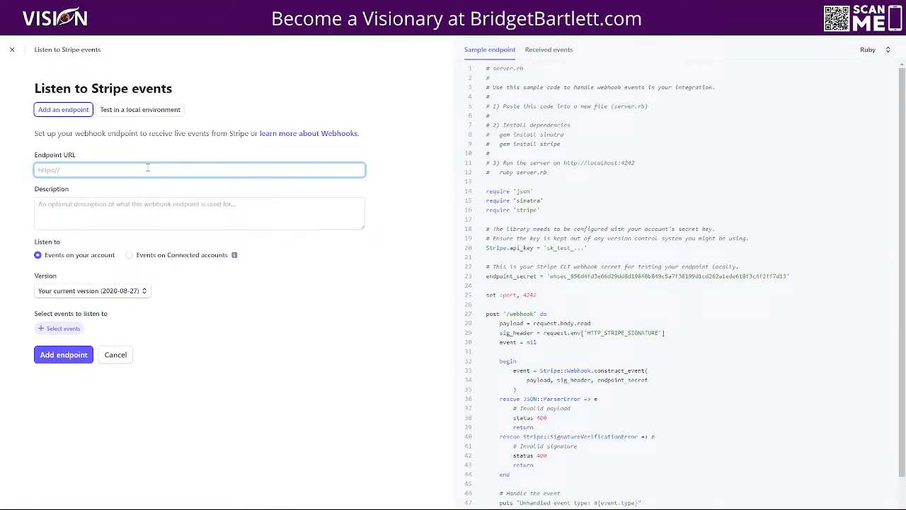
key("ctrl+v")
left_click(177, 7)
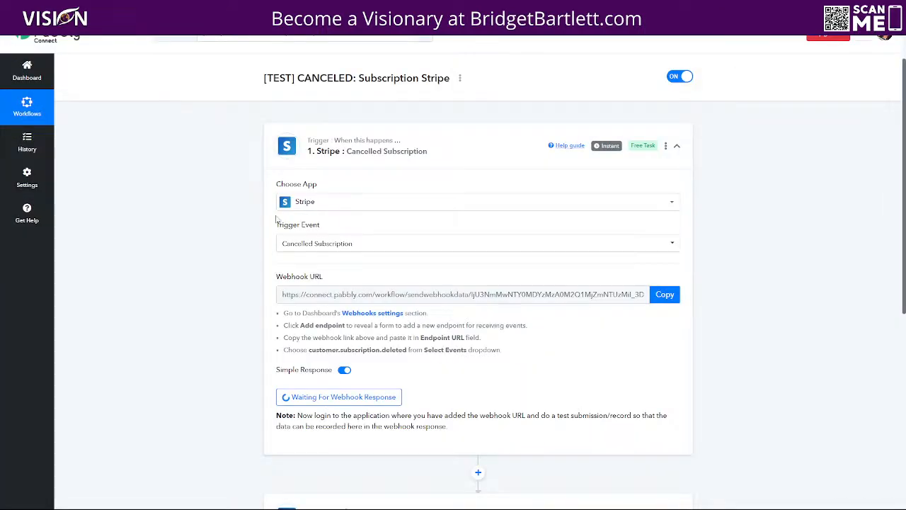
left_click_drag(407, 350, 308, 352)
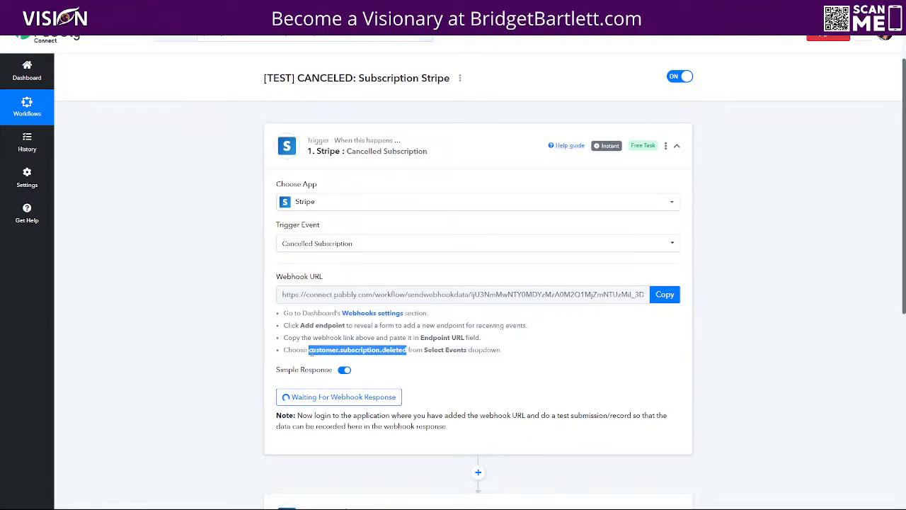
left_click(241, 7)
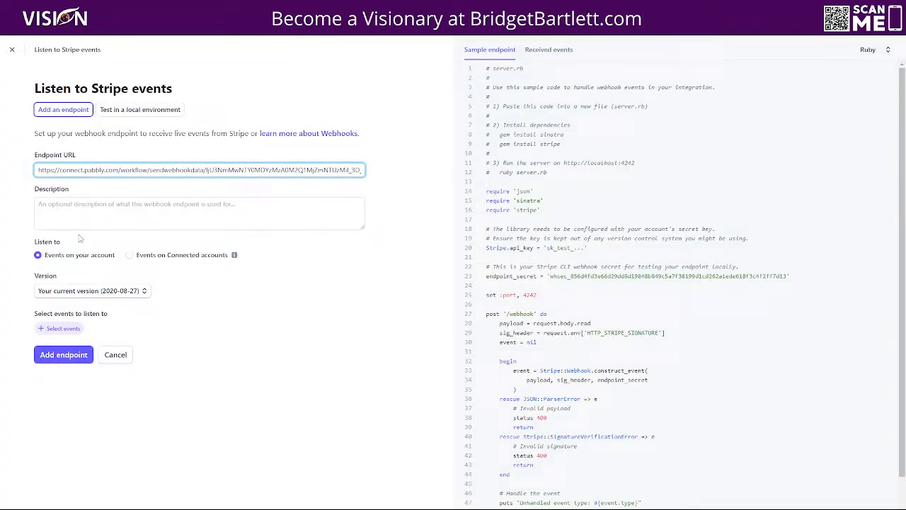
Step: Add the customer.subscription.deleted event to the endpoint and save it
left_click(56, 330)
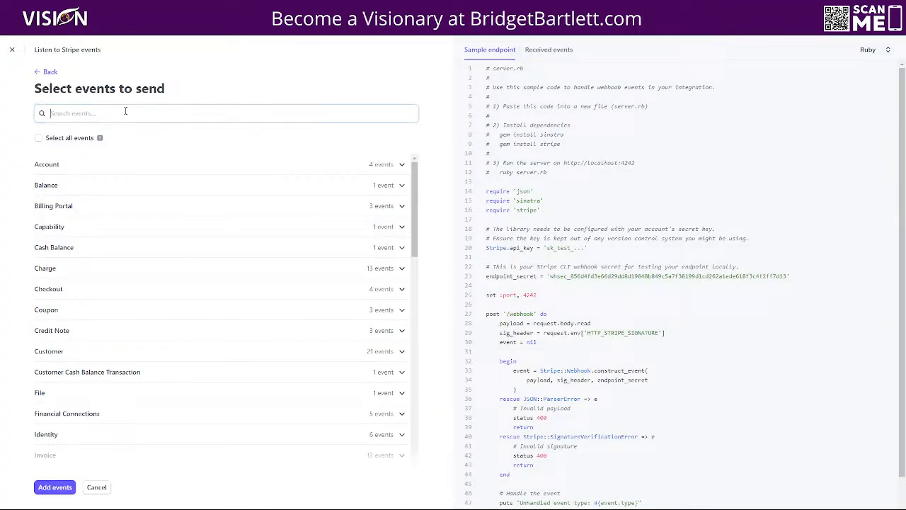
key("ctrl+v")
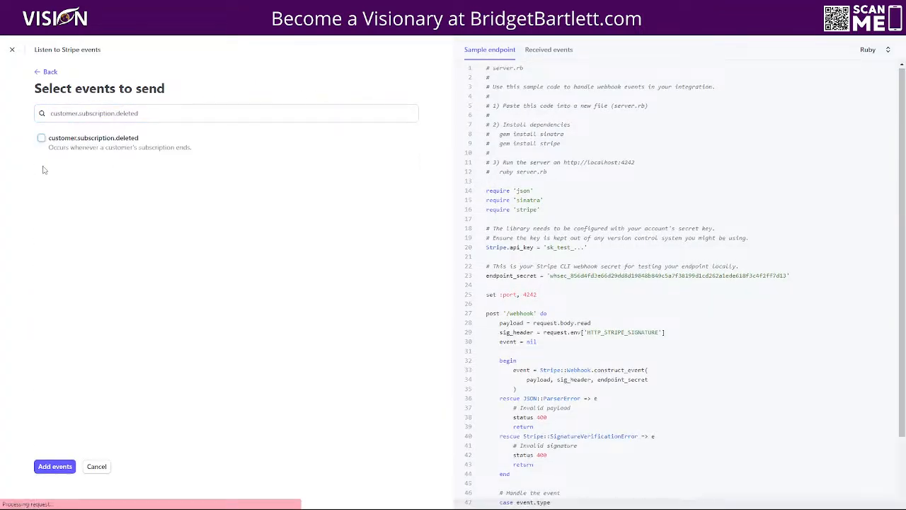
left_click(41, 138)
left_click(54, 466)
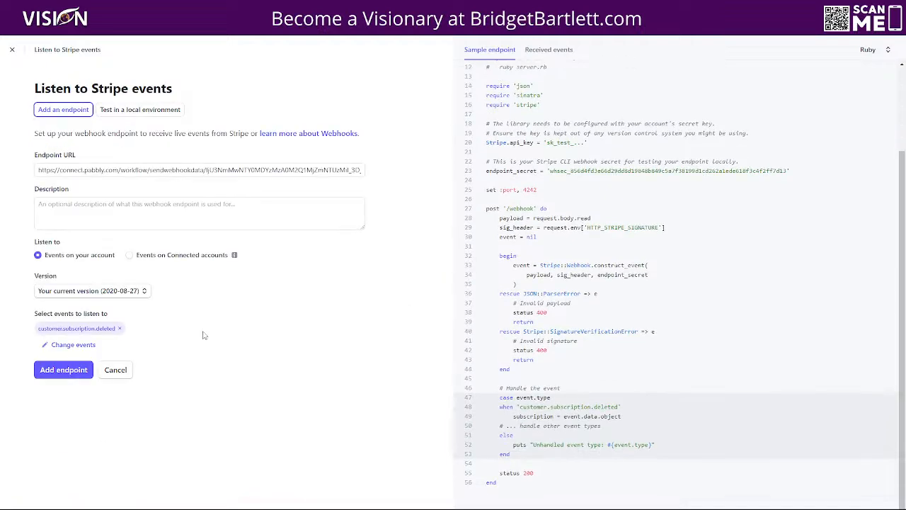
left_click(64, 370)
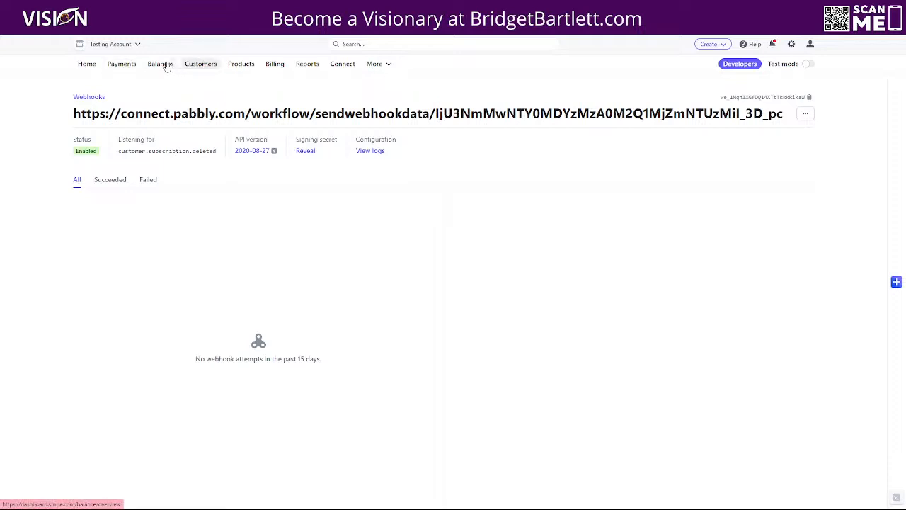
Step: Start a $4.00/month Elmlink Pro subscription for the first customer
left_click(201, 65)
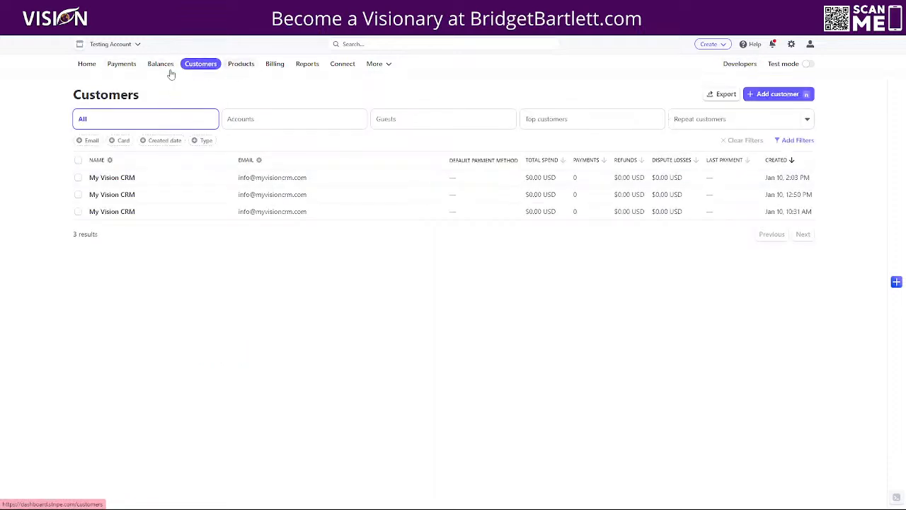
left_click(259, 181)
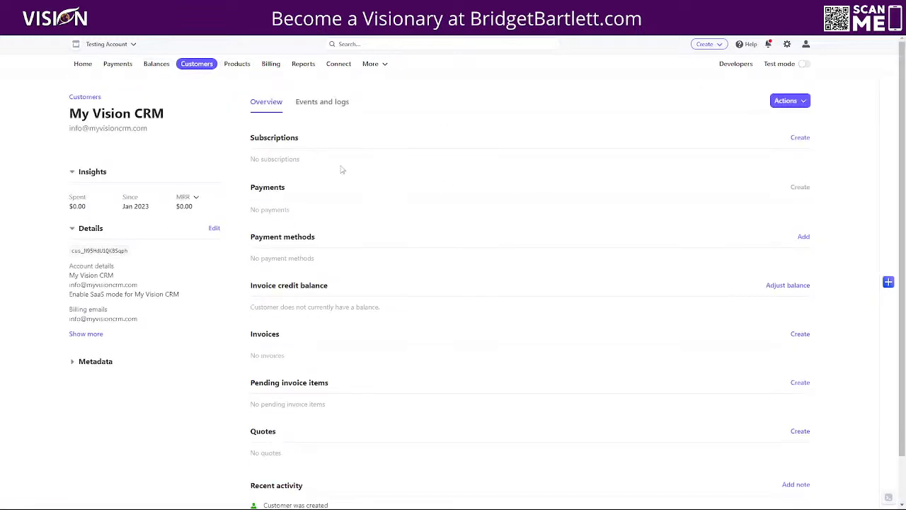
left_click(802, 103)
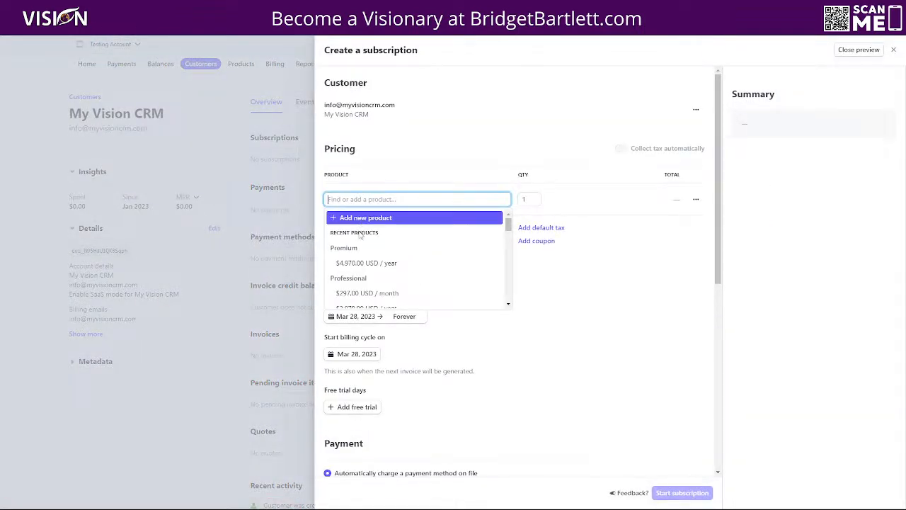
scroll(386, 287, "down", 3)
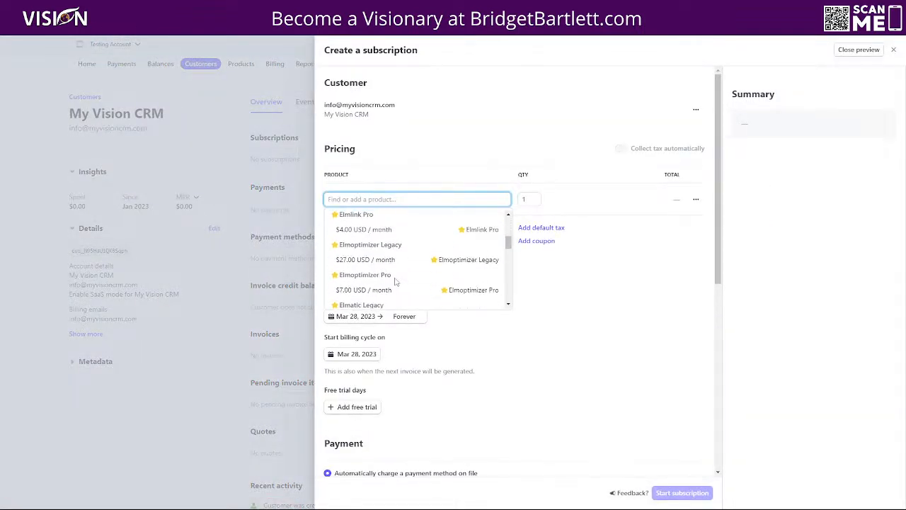
left_click(362, 228)
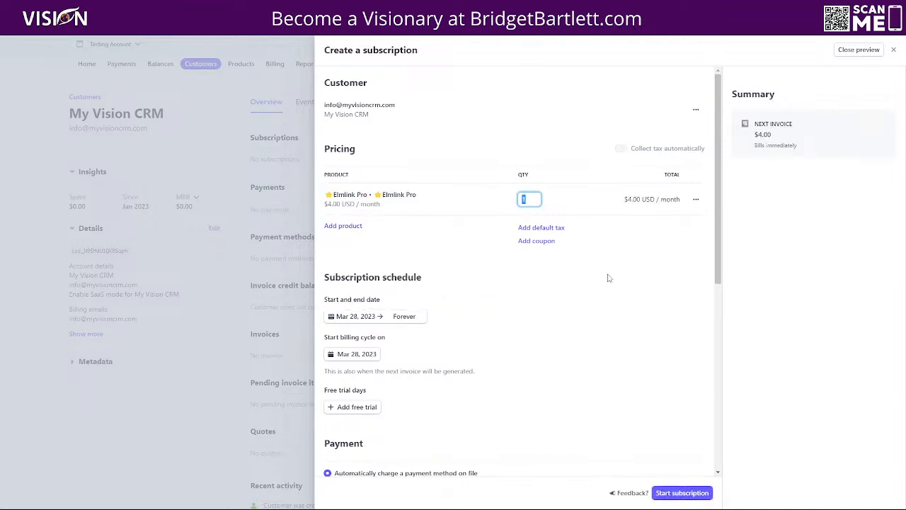
left_click(682, 492)
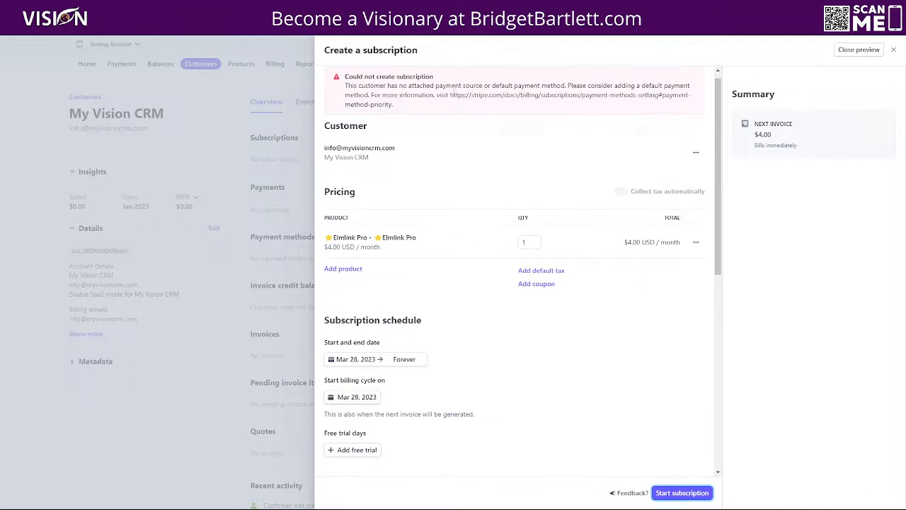
Step: Enter a payment card, which gets declined, then close the subscription form
scroll(476, 401, "down", 3)
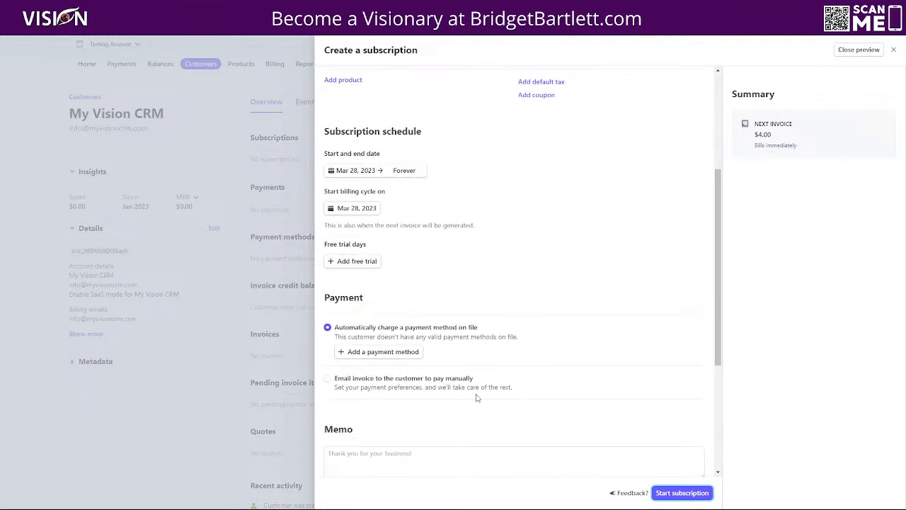
left_click(359, 357)
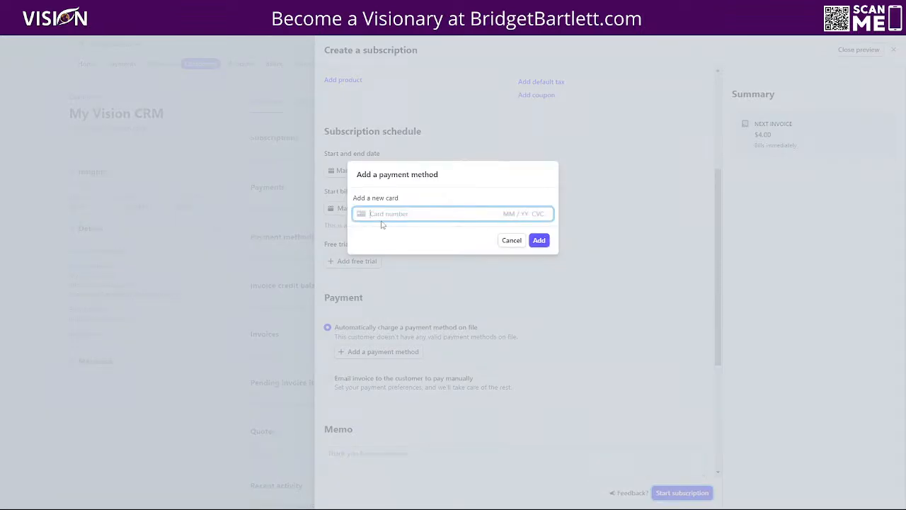
type("4242 4242 4242 4242")
left_click(539, 240)
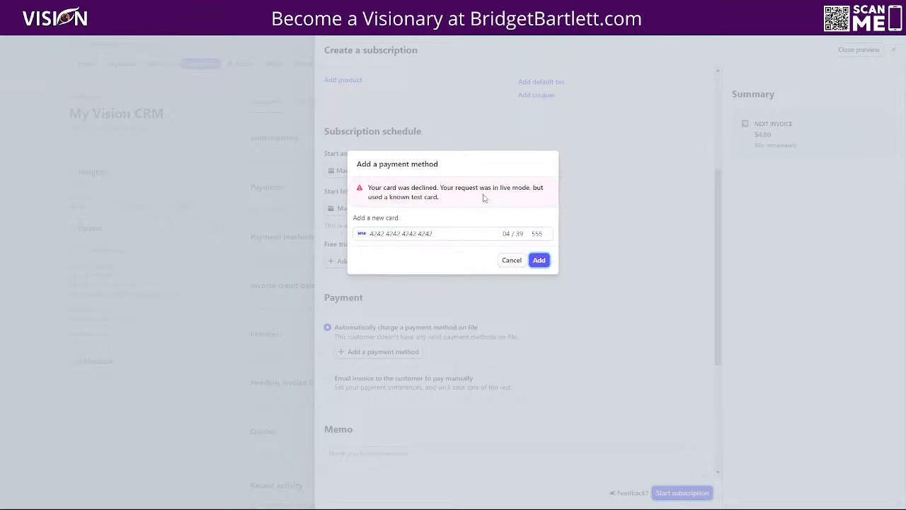
left_click(511, 260)
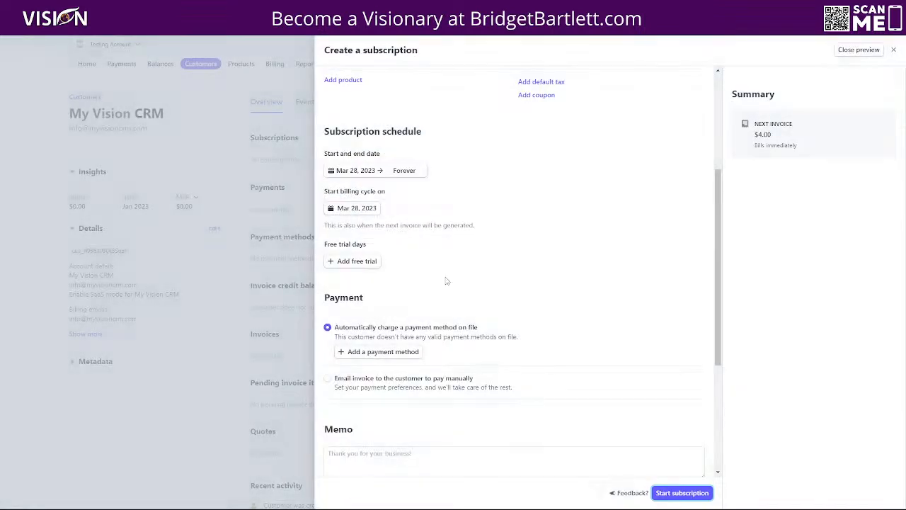
left_click(893, 51)
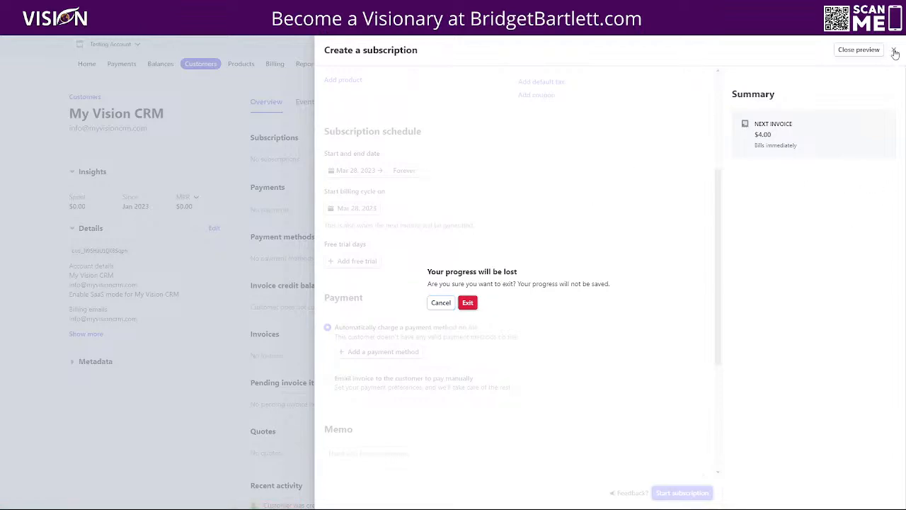
Step: Discard the unfinished subscription, switch to test mode, and open the $4.00 payment's customer
left_click(308, 46)
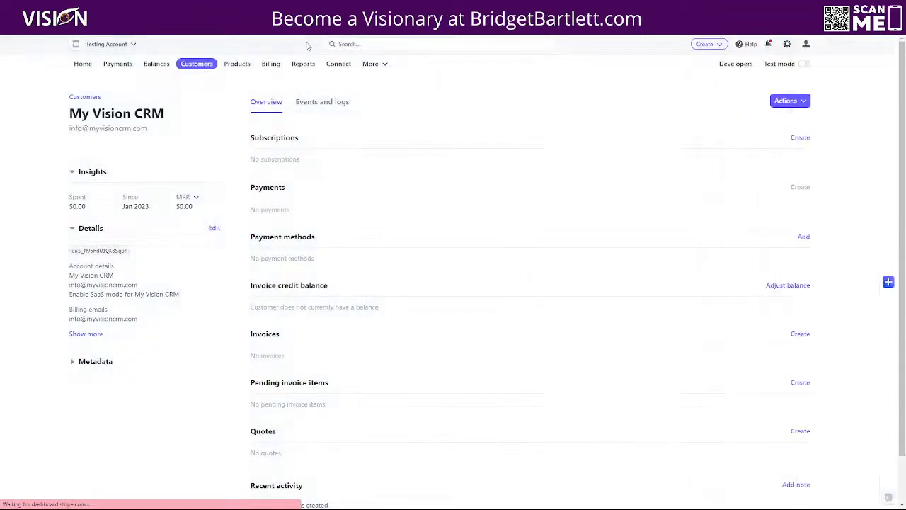
left_click(806, 64)
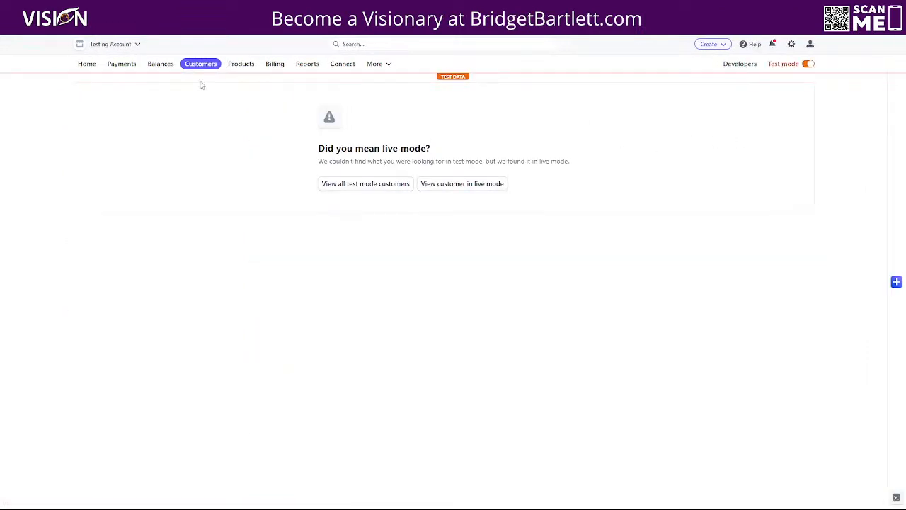
left_click(117, 63)
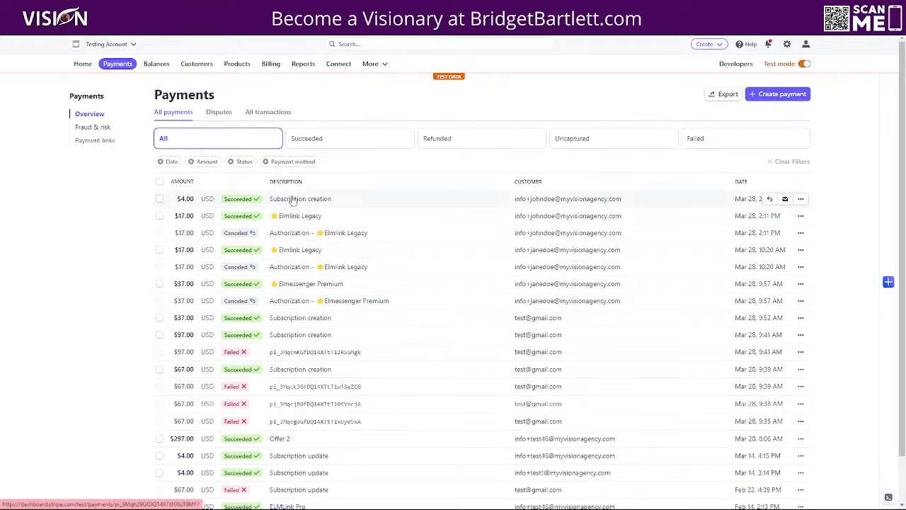
left_click(328, 203)
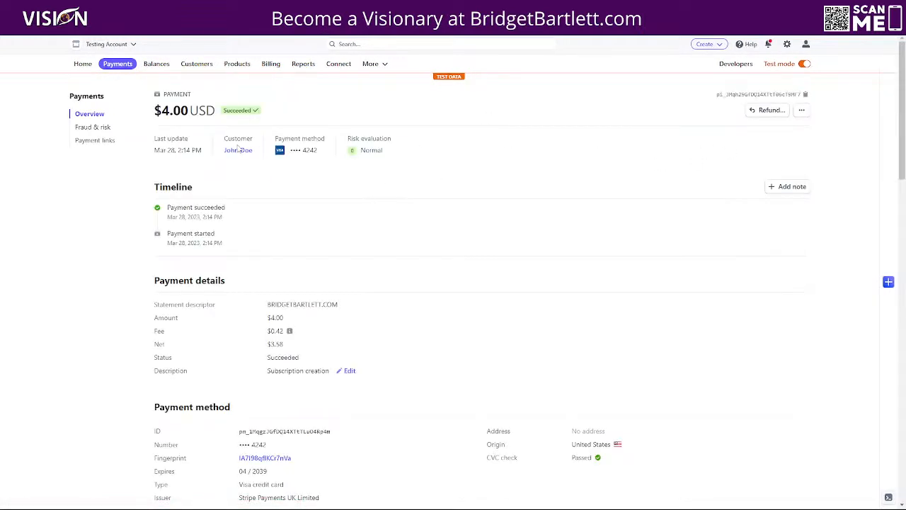
left_click(238, 150)
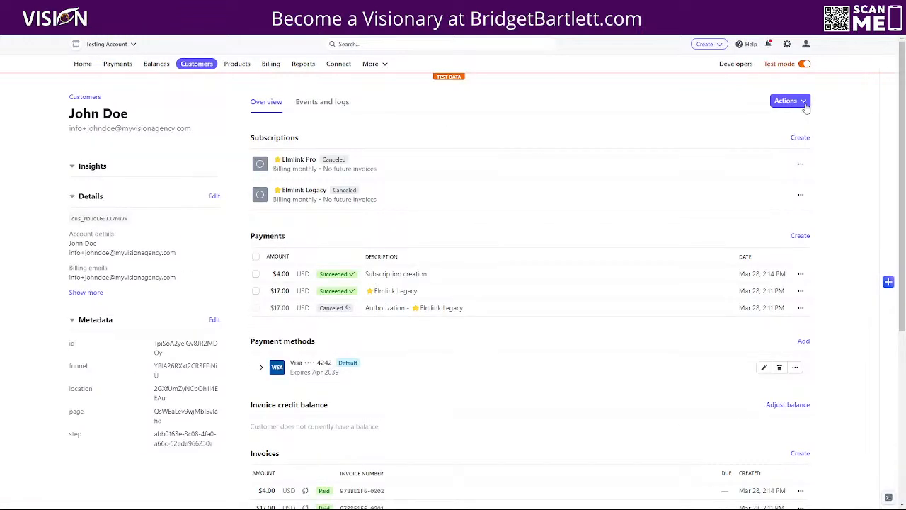
Step: Create a $17.00/month Elmlink Legacy subscription for the customer, then cancel it
left_click(806, 108)
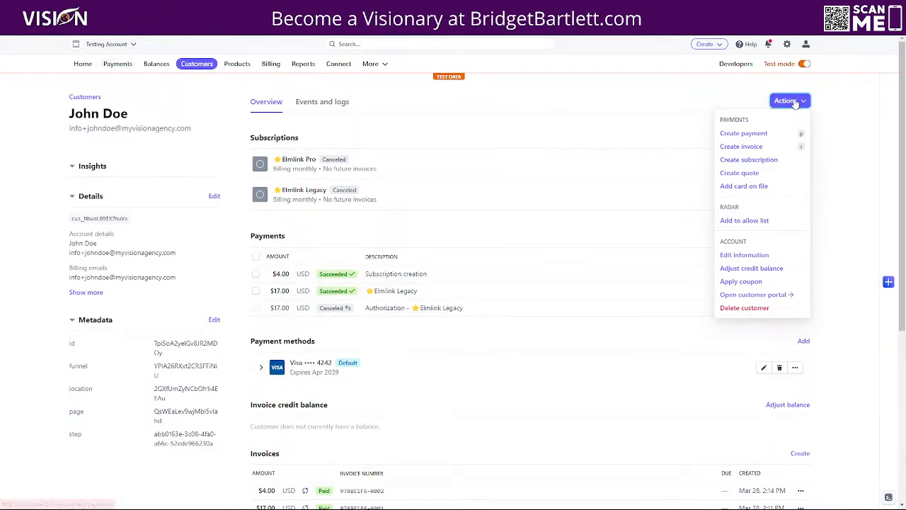
left_click(748, 160)
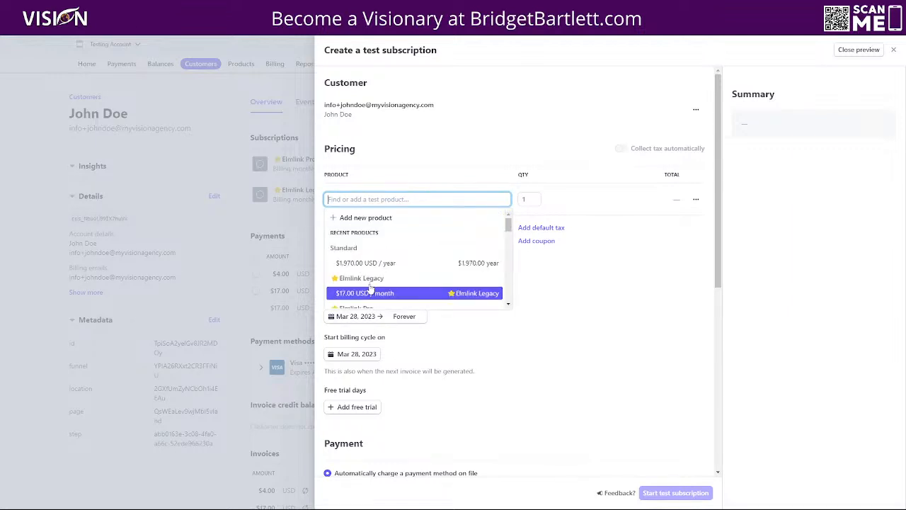
left_click(371, 292)
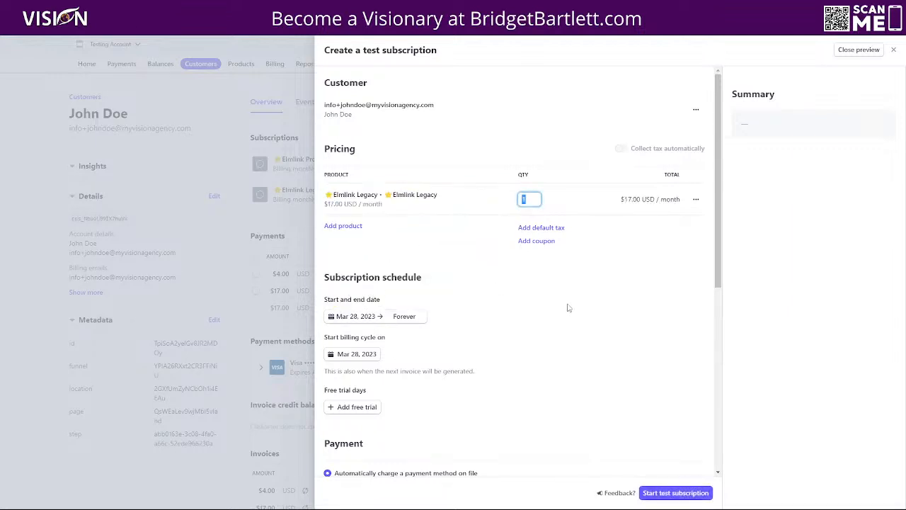
left_click(664, 495)
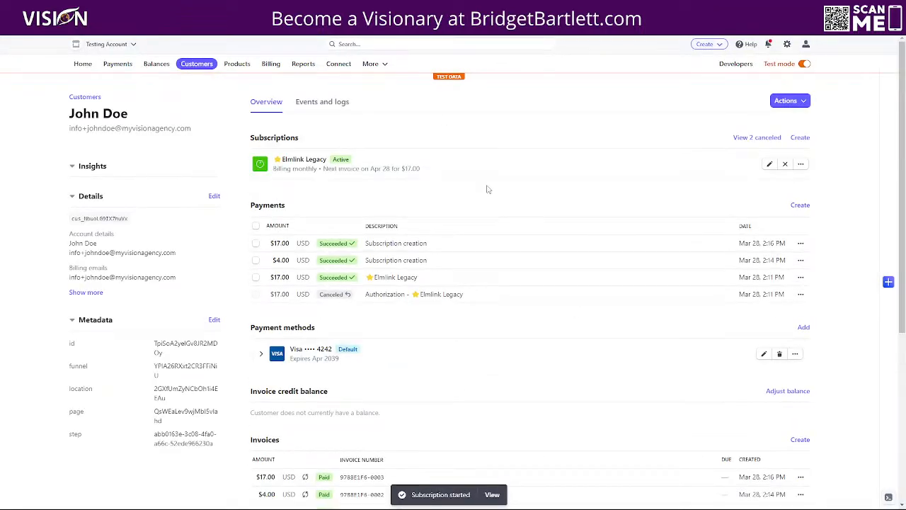
left_click(801, 163)
left_click(768, 197)
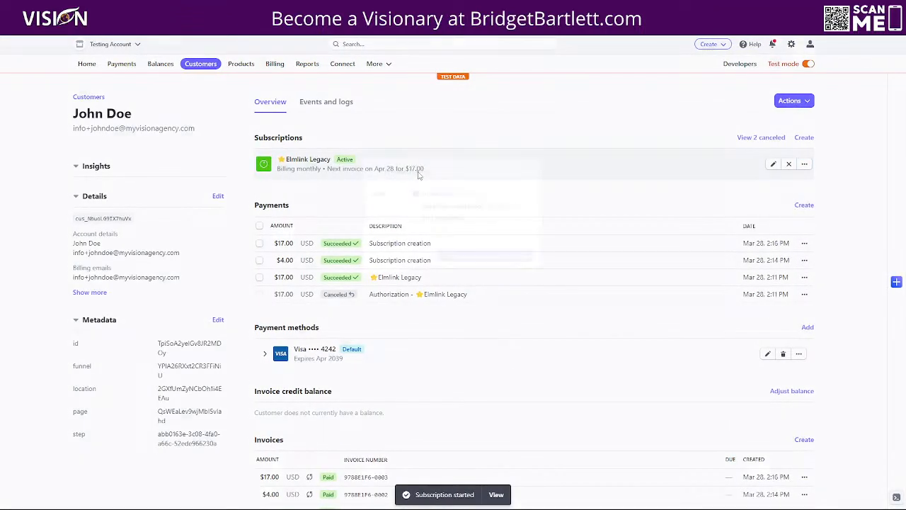
left_click(494, 277)
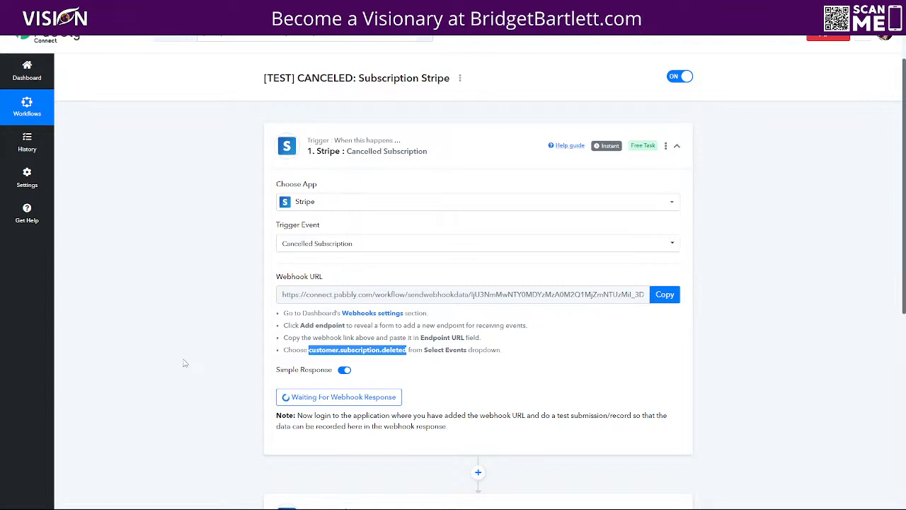
Step: Expand the '2. Stripe: Retrieve a Customer by ID' step and open its Customer ID mapping list
scroll(184, 363, "down", 2)
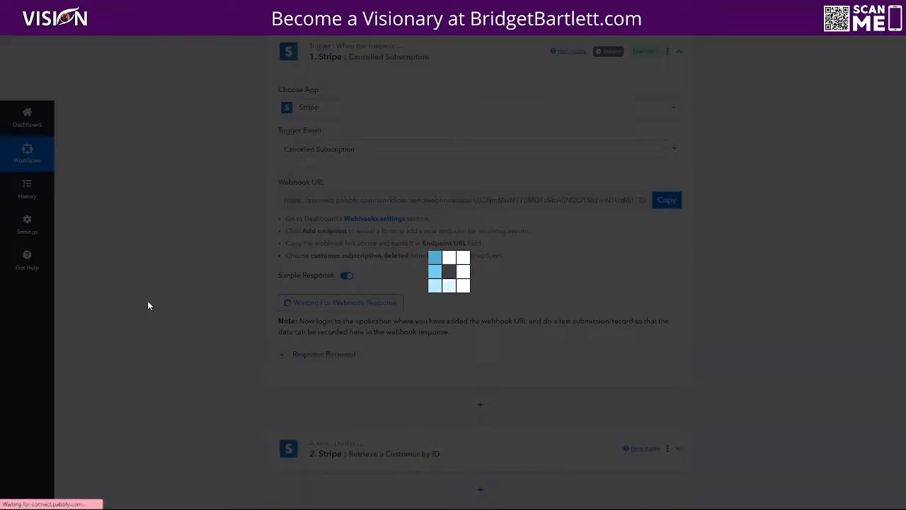
scroll(262, 328, "down", 3)
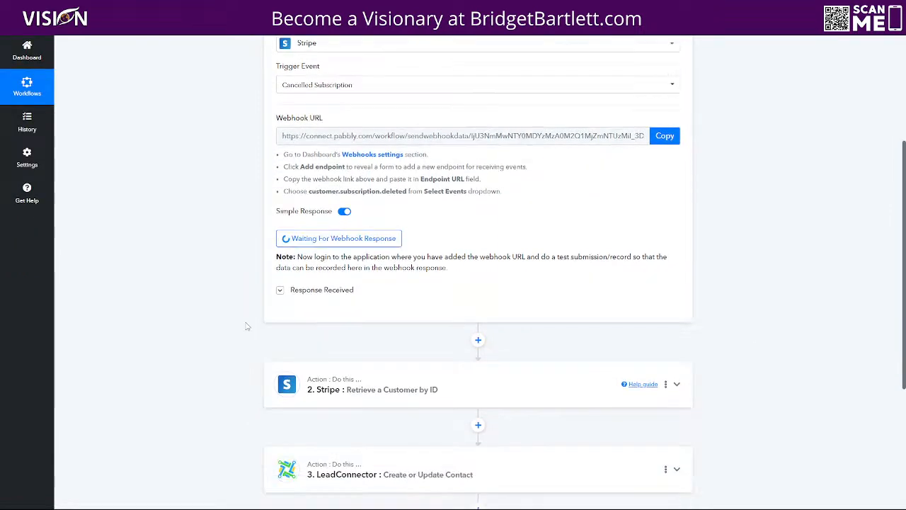
scroll(237, 243, "up", 5)
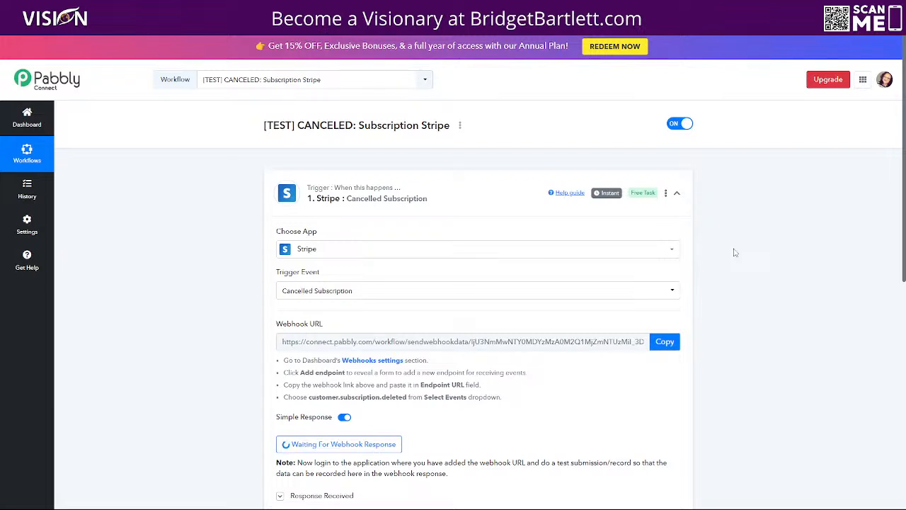
scroll(766, 333, "down", 2)
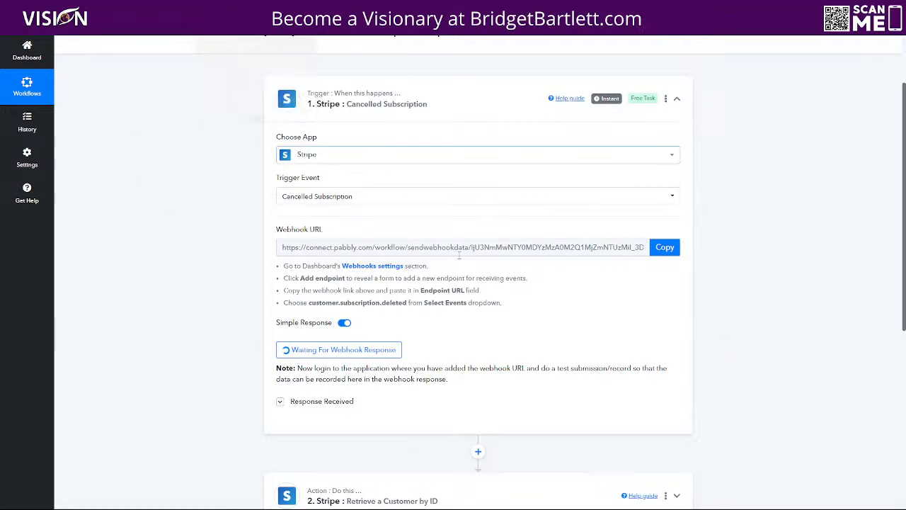
scroll(740, 359, "down", 3)
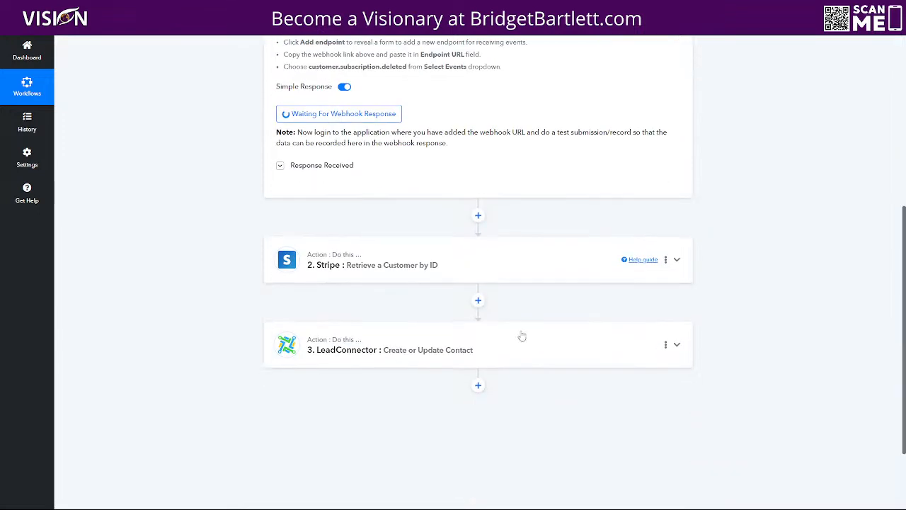
left_click(397, 252)
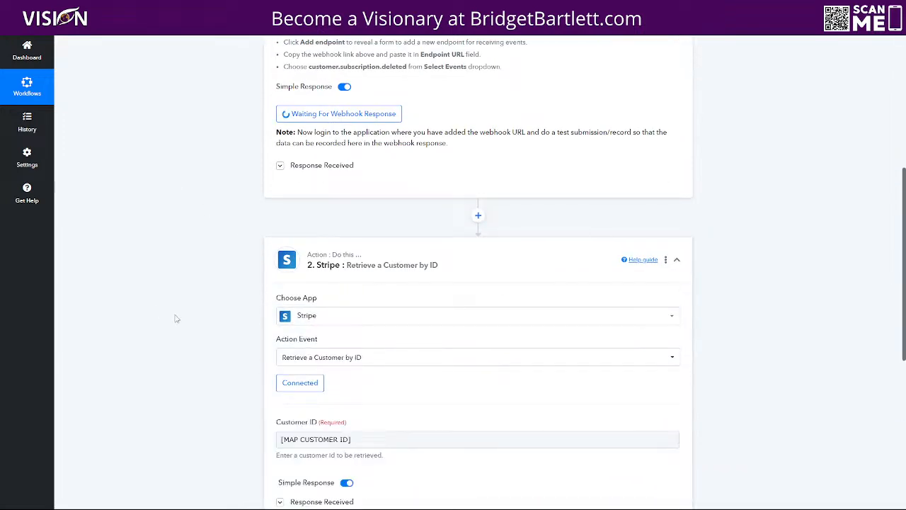
scroll(176, 316, "down", 3)
left_click(373, 251)
Step: Browse the Cancelled Subscription trigger's captured fields
left_click(391, 319)
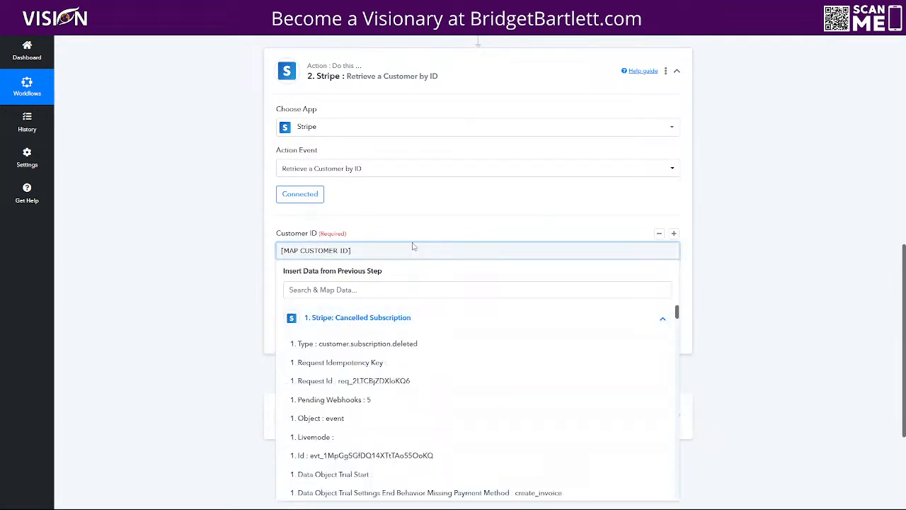
scroll(395, 308, "down", 2)
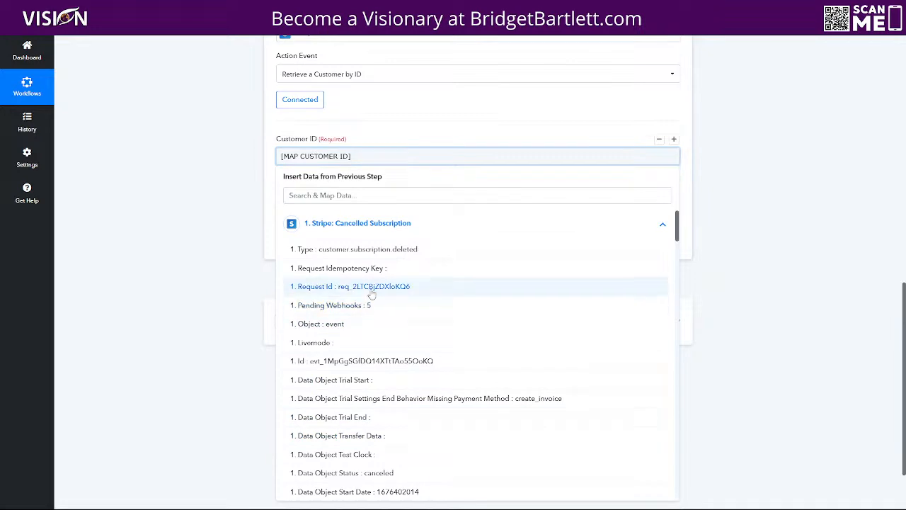
scroll(443, 279, "down", 3)
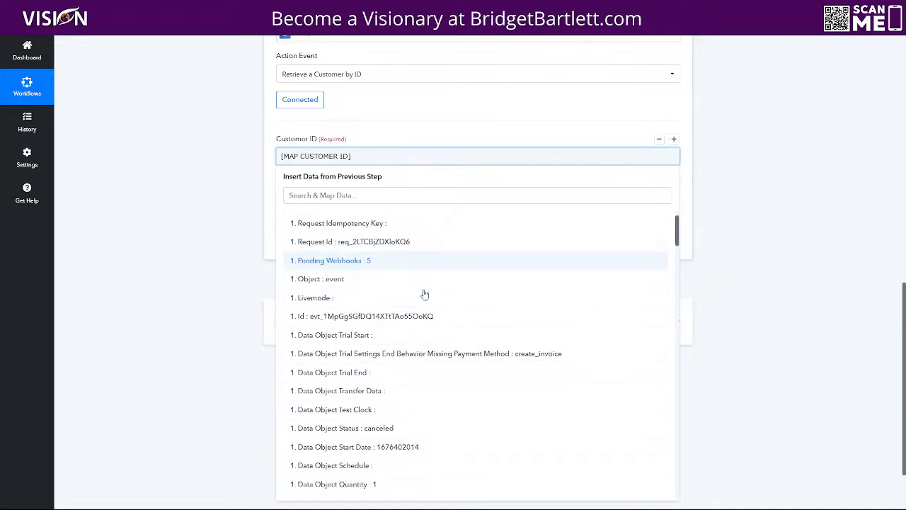
scroll(412, 300, "down", 5)
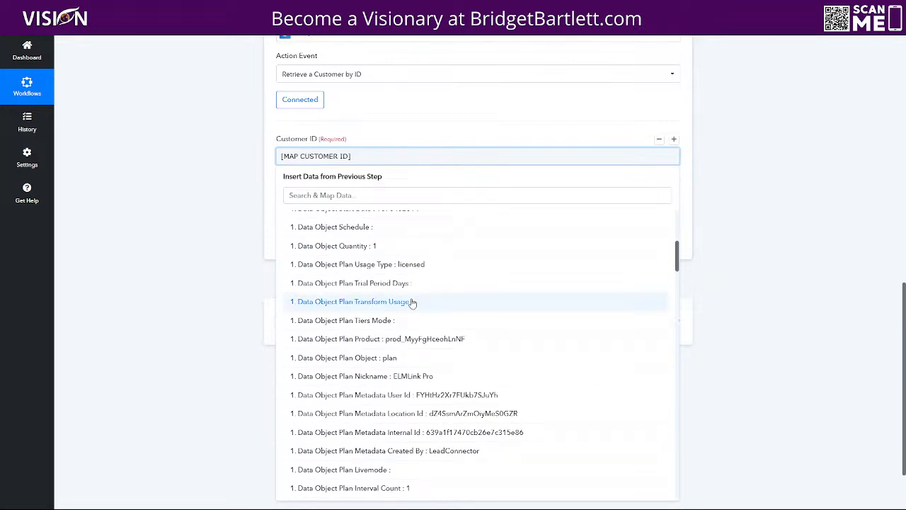
scroll(414, 340, "down", 5)
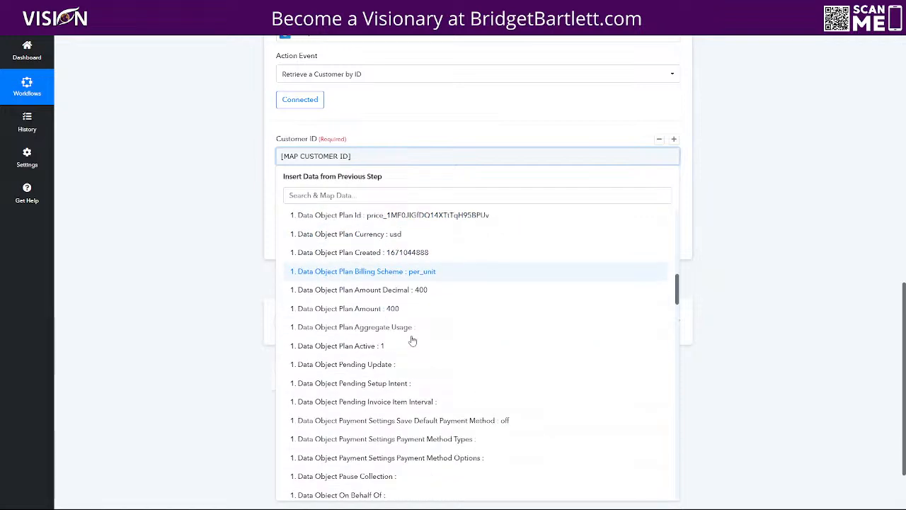
scroll(416, 343, "down", 3)
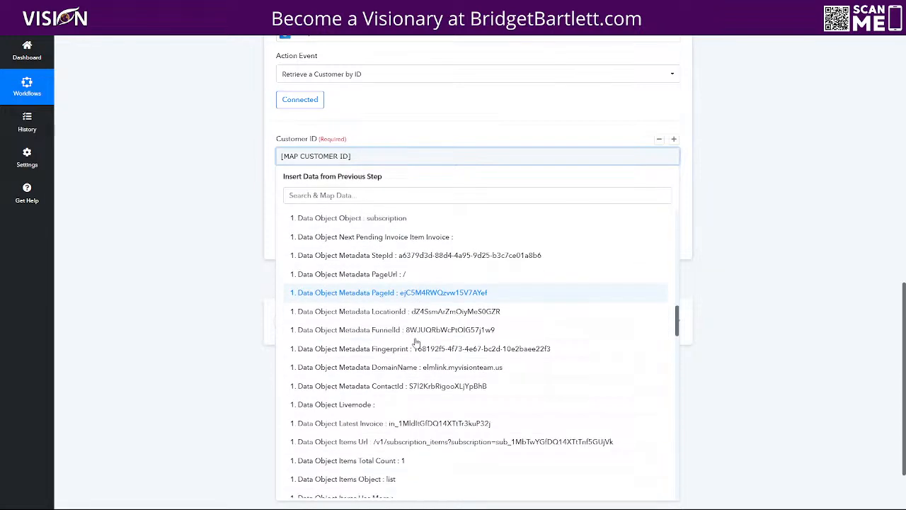
scroll(418, 327, "down", 7)
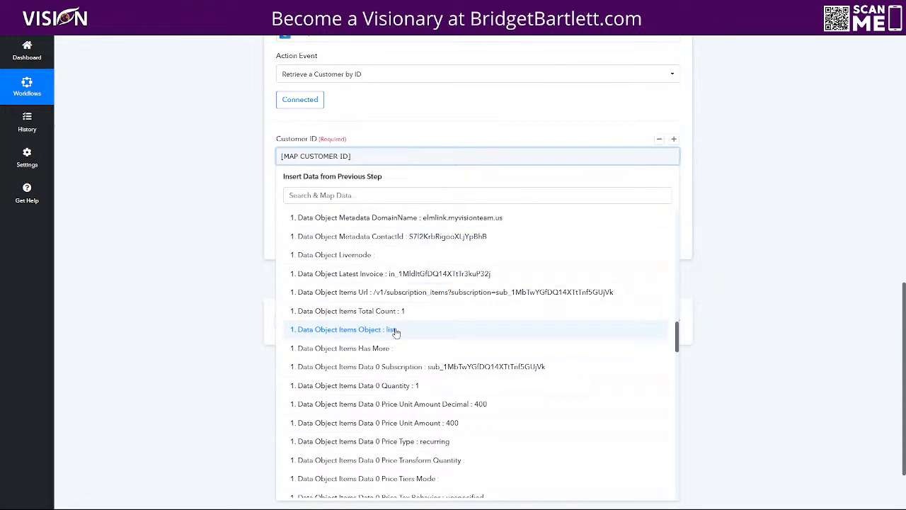
scroll(402, 334, "down", 5)
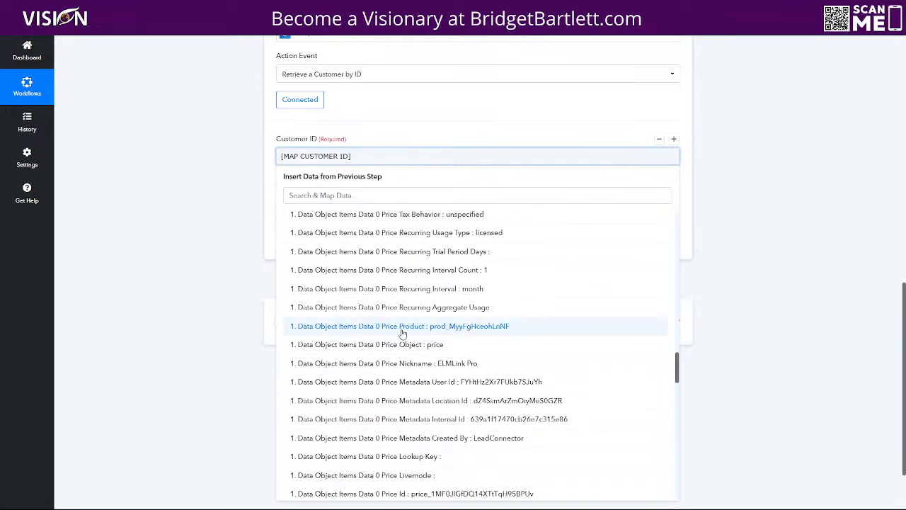
scroll(401, 335, "down", 3)
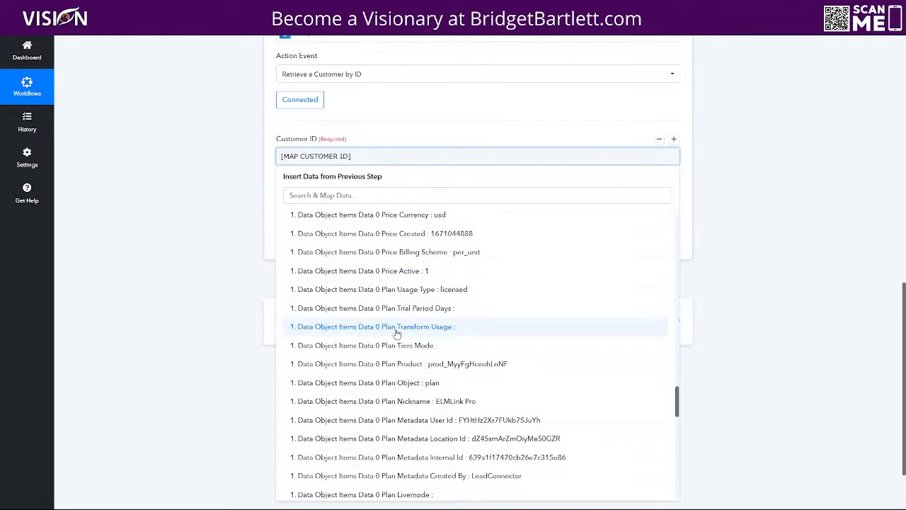
scroll(394, 332, "down", 2)
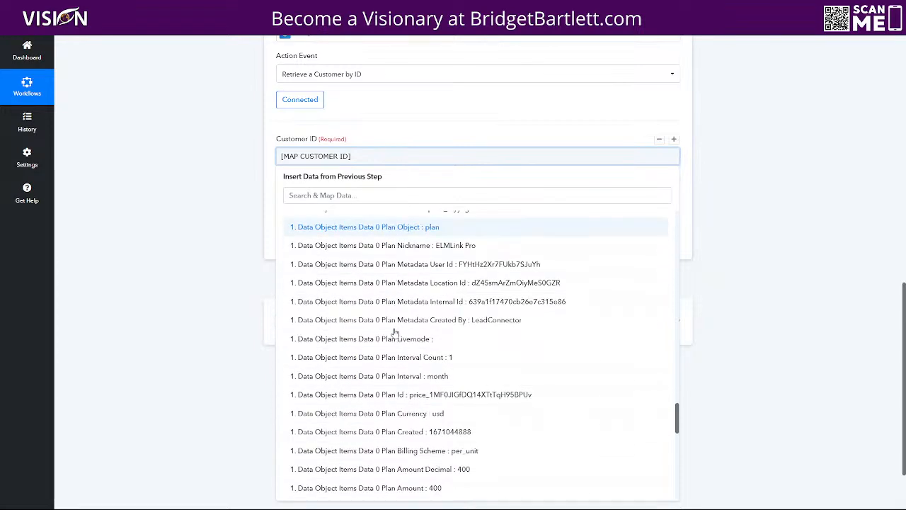
scroll(411, 382, "down", 6)
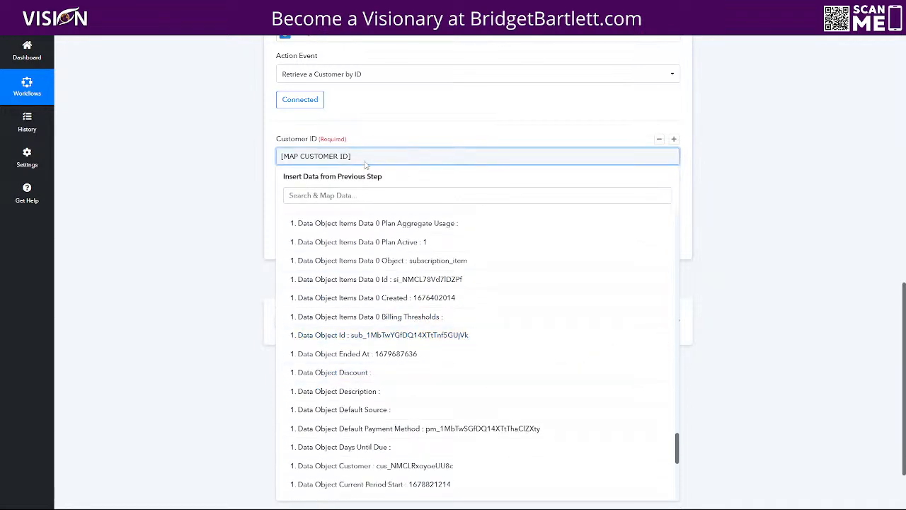
Step: Replace [MAP CUSTOMER ID] with Data Object Customer and send a test request
left_click_drag(373, 154, 275, 154)
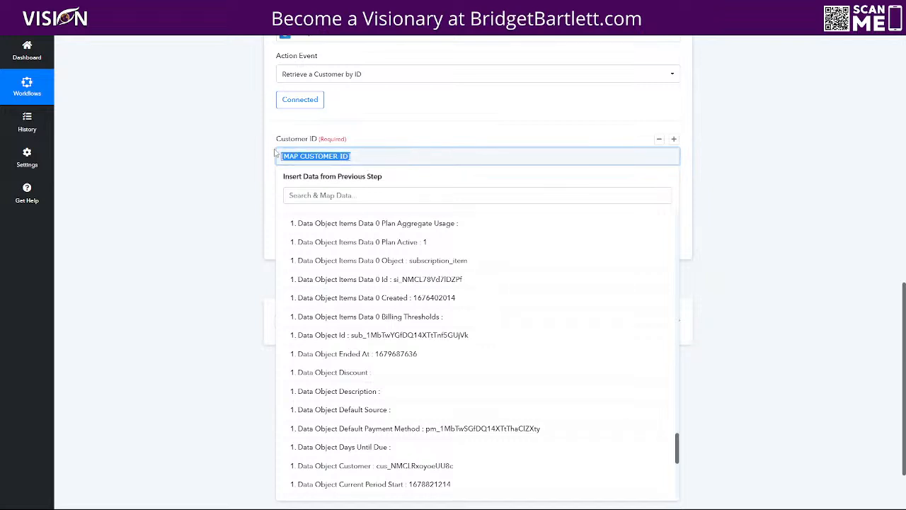
key("BackSpace")
left_click(308, 197)
type("customer")
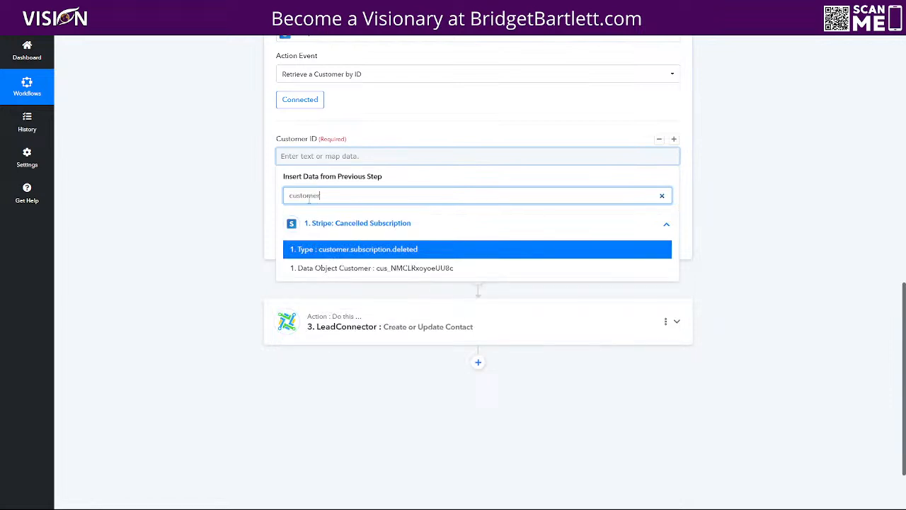
left_click(346, 268)
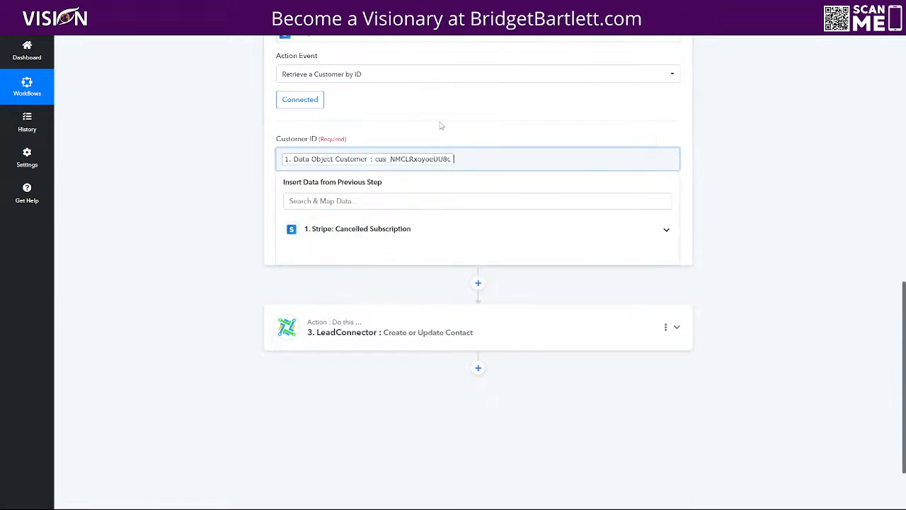
left_click(324, 245)
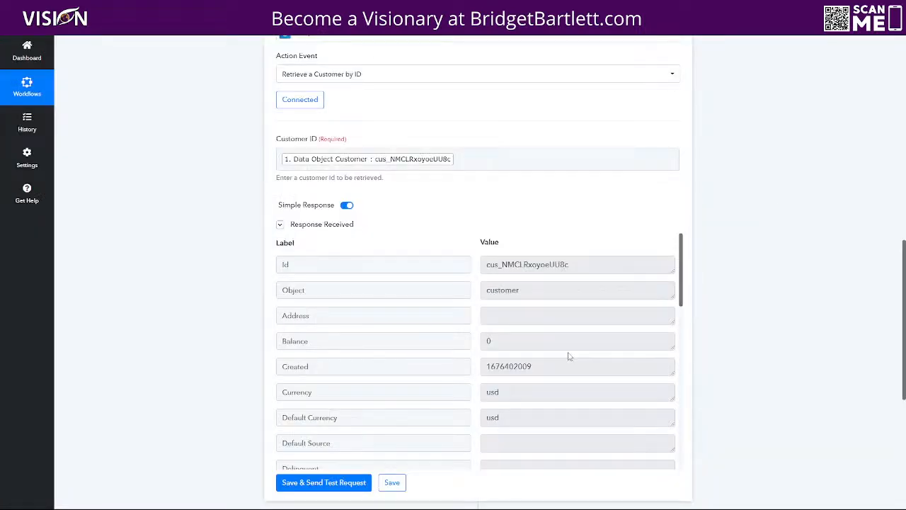
Step: Review the customer fields returned by the Retrieve a Customer by ID test
scroll(560, 351, "down", 4)
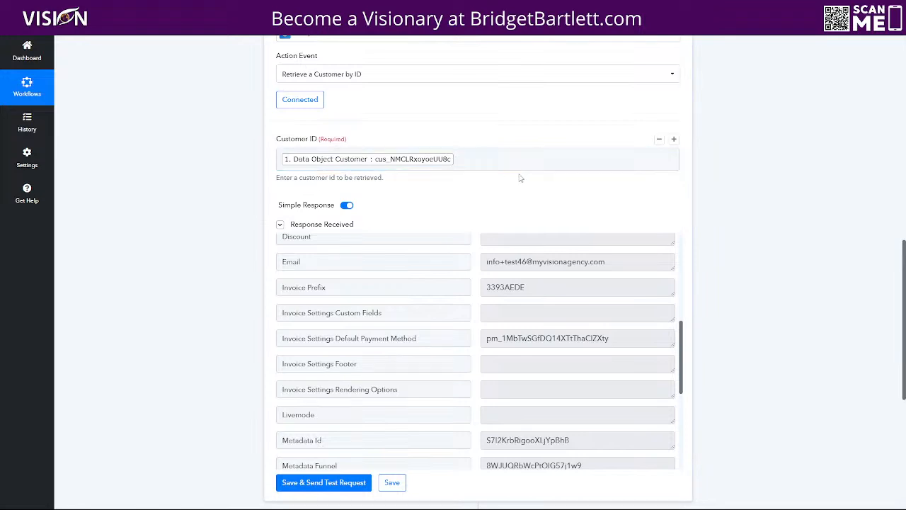
scroll(582, 202, "up", 2)
scroll(757, 277, "down", 5)
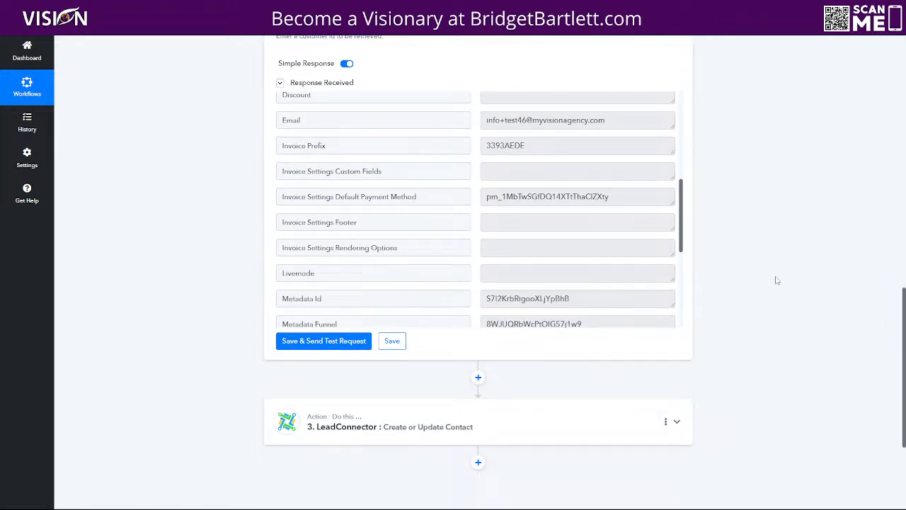
scroll(777, 282, "up", 5)
scroll(779, 285, "down", 8)
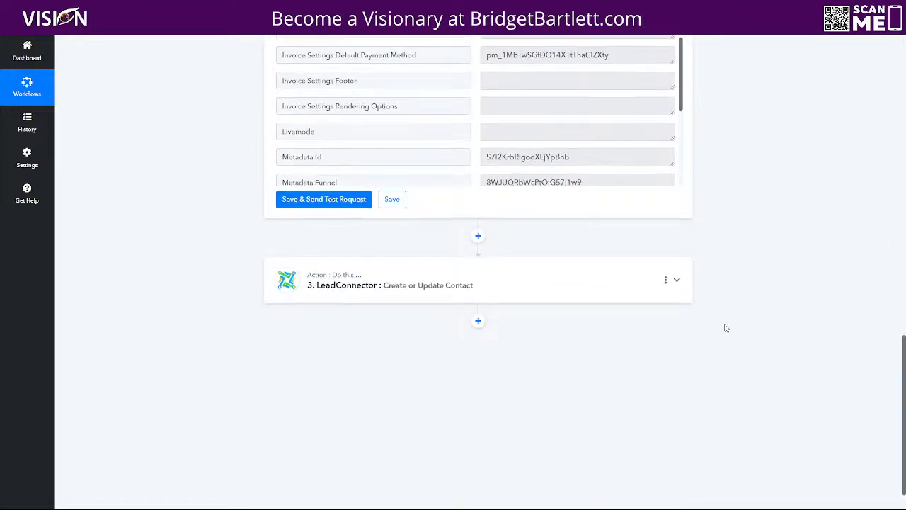
Step: Expand the LeadConnector Create or Update Contact step and map the retrieved customer's Email into Email
left_click(389, 291)
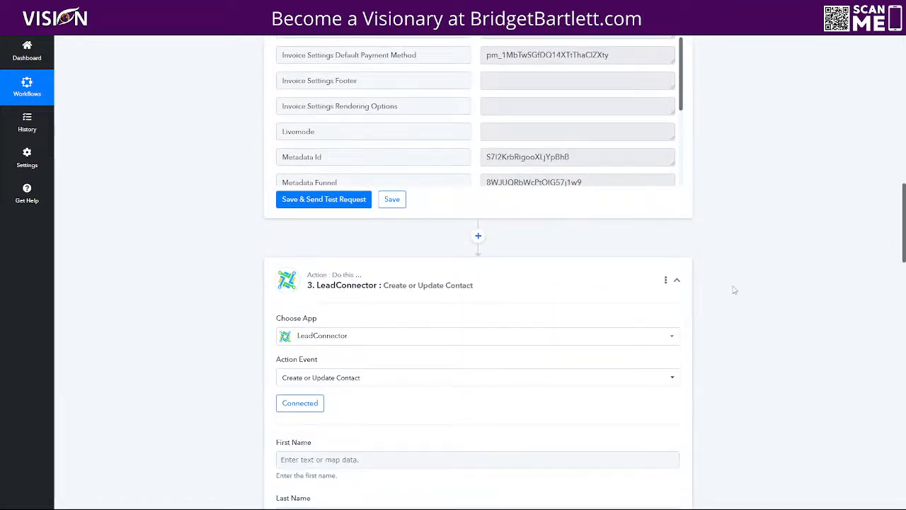
scroll(775, 283, "down", 3)
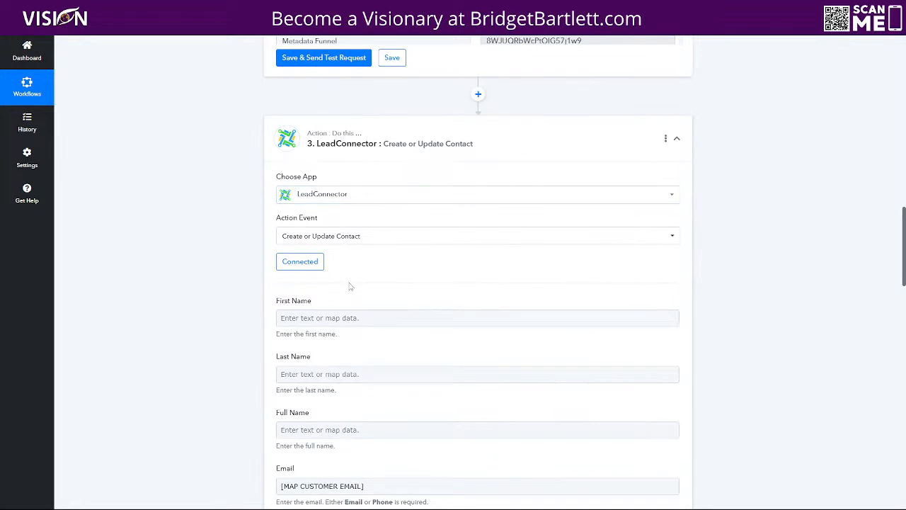
scroll(746, 283, "down", 3)
left_click_drag(389, 342, 267, 359)
key("BackSpace")
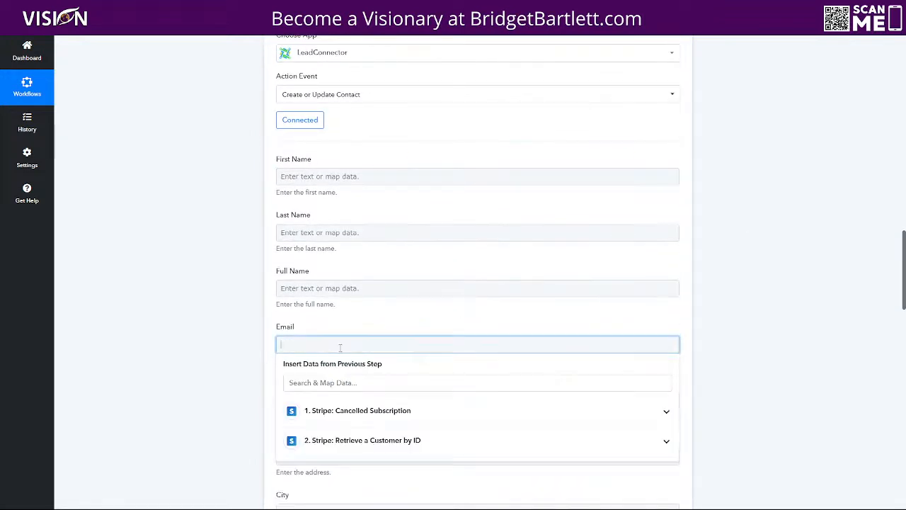
left_click(382, 441)
scroll(754, 307, "down", 2)
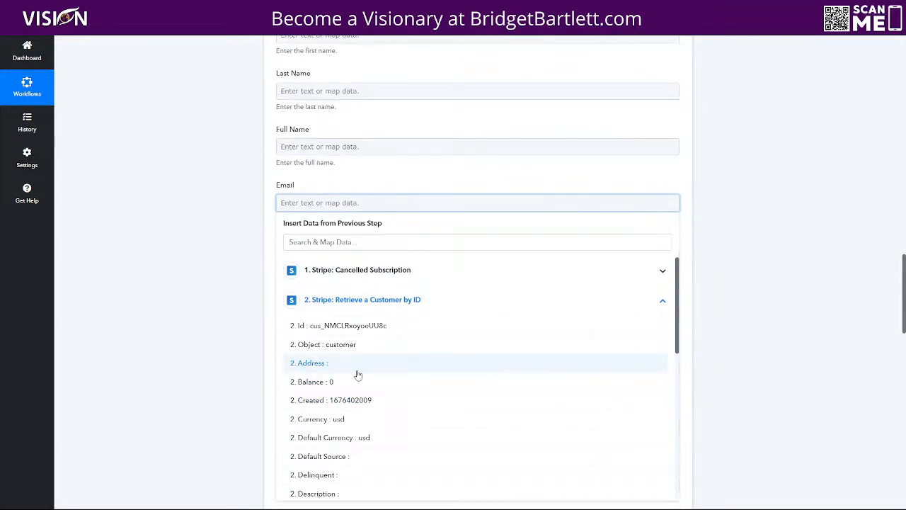
scroll(374, 376, "down", 2)
left_click(379, 394)
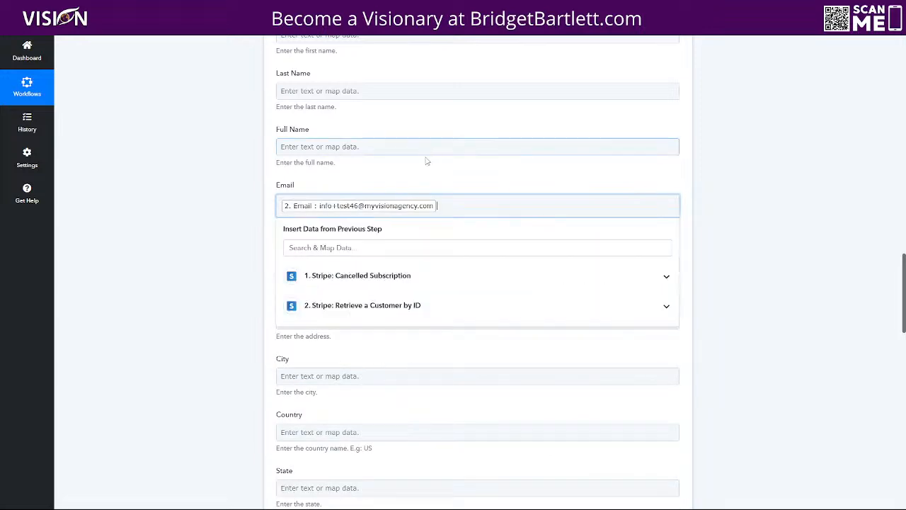
left_click(417, 170)
Step: Enter "Canceled: [MAP NAME OF PRODUCT]" in the Tags field
scroll(438, 246, "down", 5)
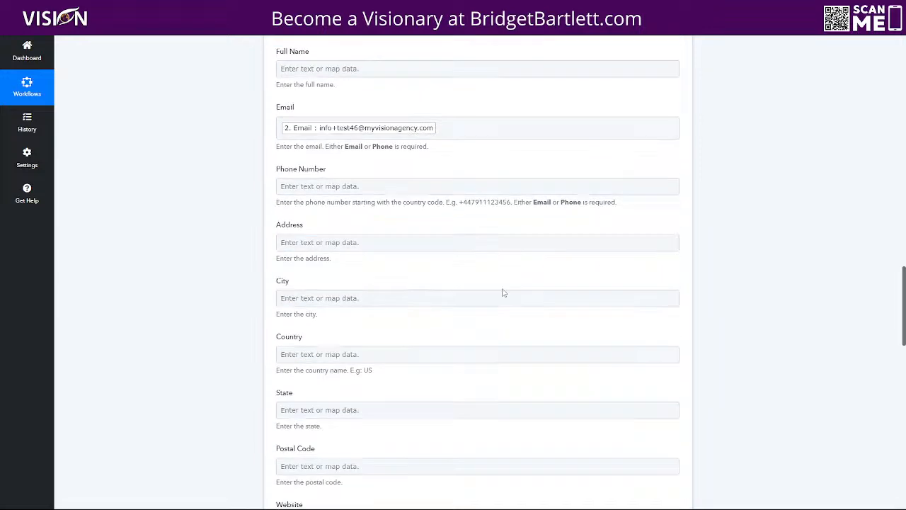
left_click(289, 280)
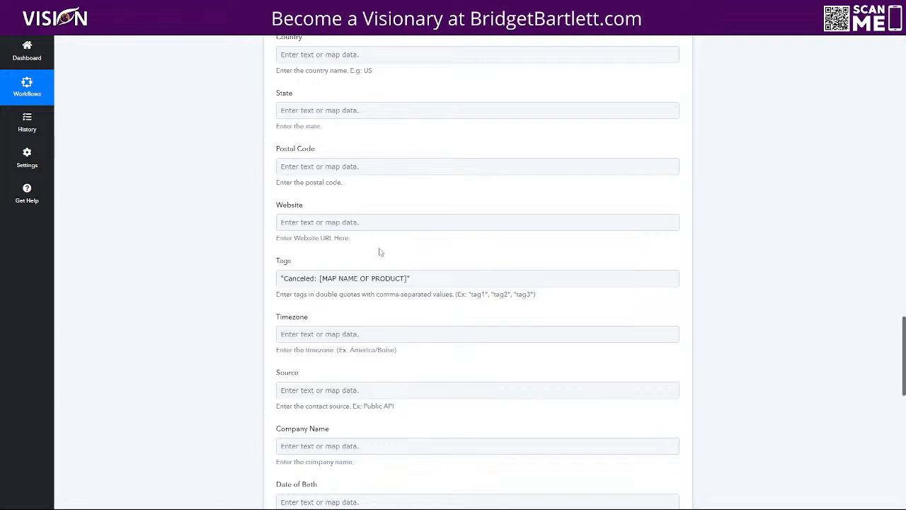
left_click(288, 283)
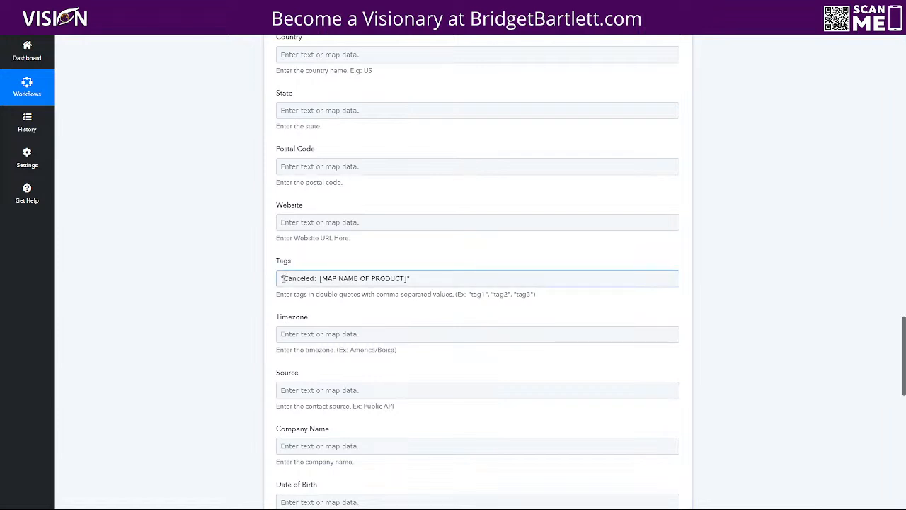
Step: Replace [MAP NAME OF PRODUCT] with the Cancelled Subscription's Data Object Plan Nickname
left_click_drag(283, 278, 319, 280)
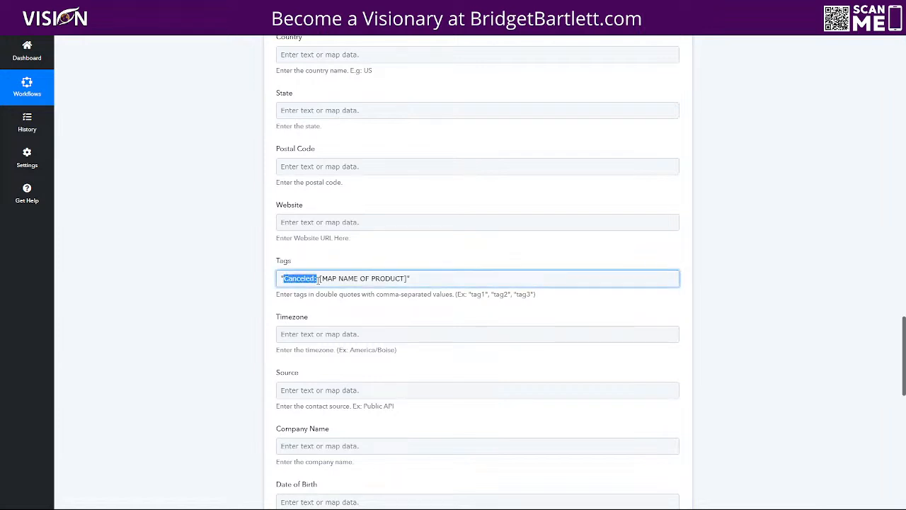
left_click(318, 279)
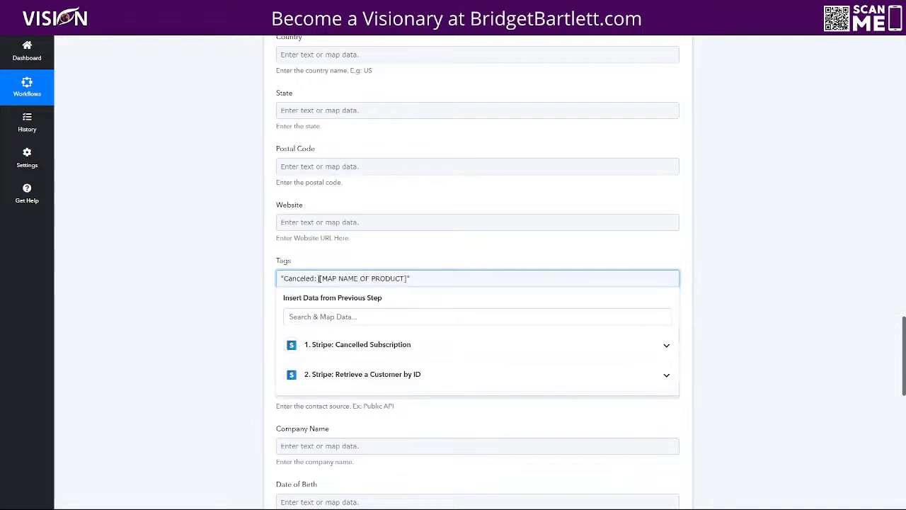
left_click_drag(403, 278, 318, 280)
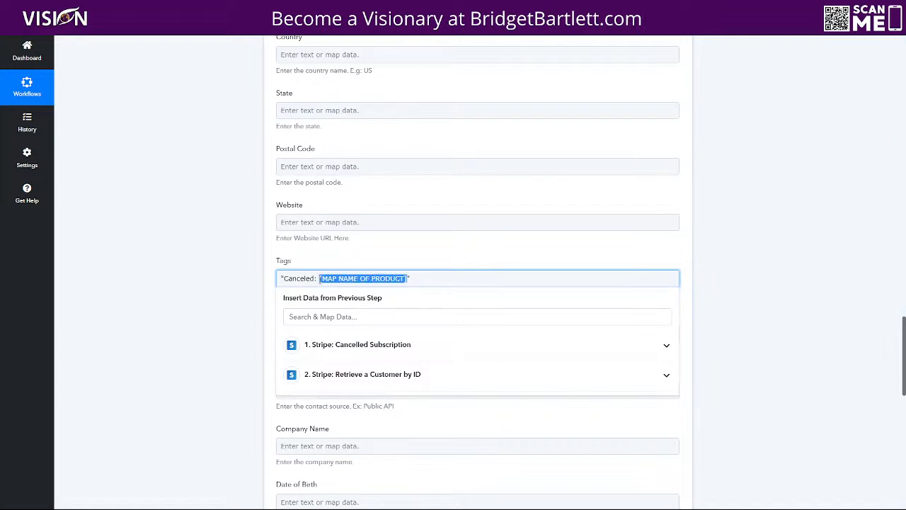
left_click(345, 346)
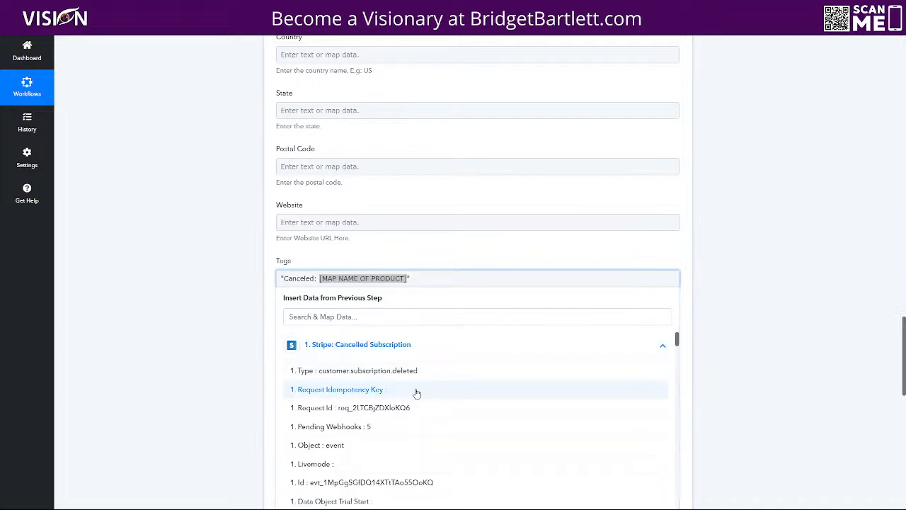
scroll(418, 389, "down", 5)
scroll(433, 388, "down", 5)
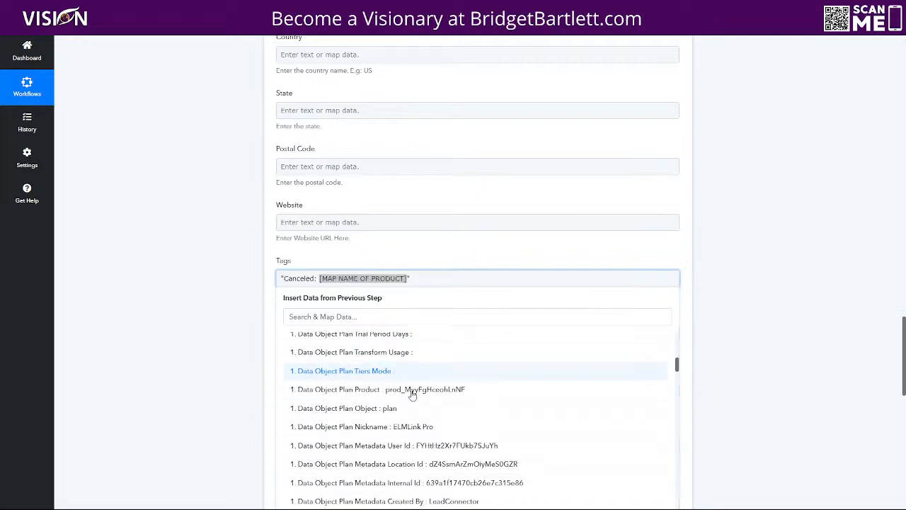
scroll(415, 394, "up", 1)
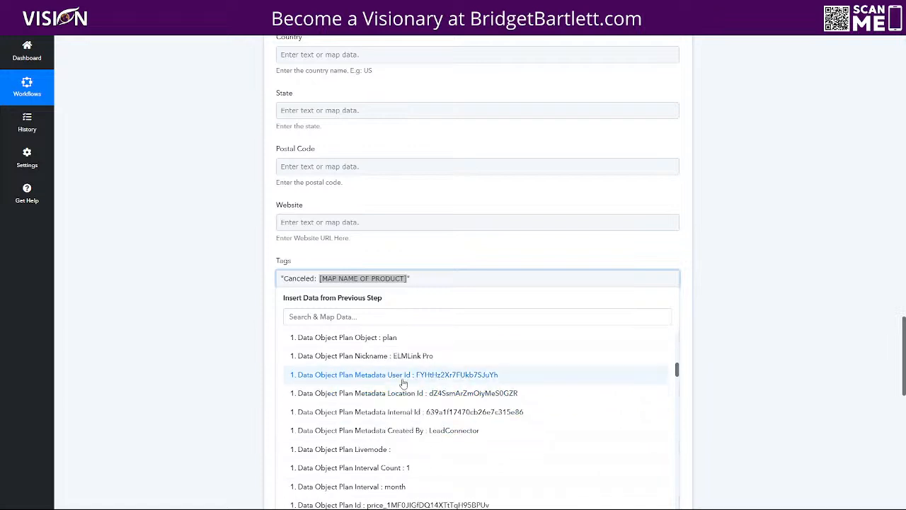
left_click(366, 356)
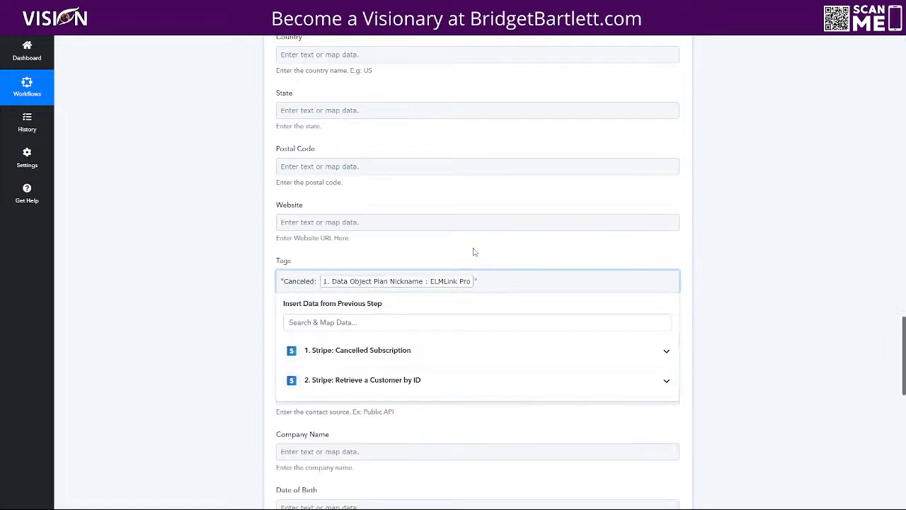
left_click(474, 252)
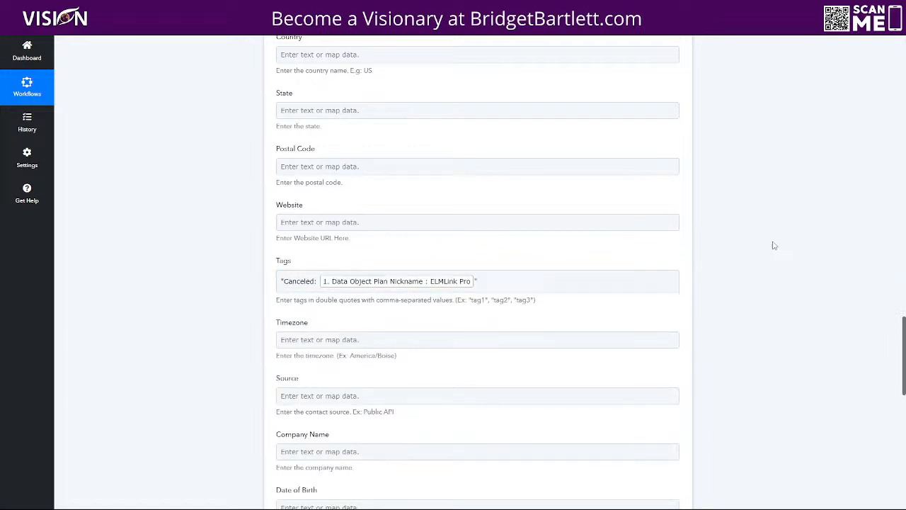
Step: Check the mapped tag, then save the contact action and send a test request
scroll(771, 244, "up", 10)
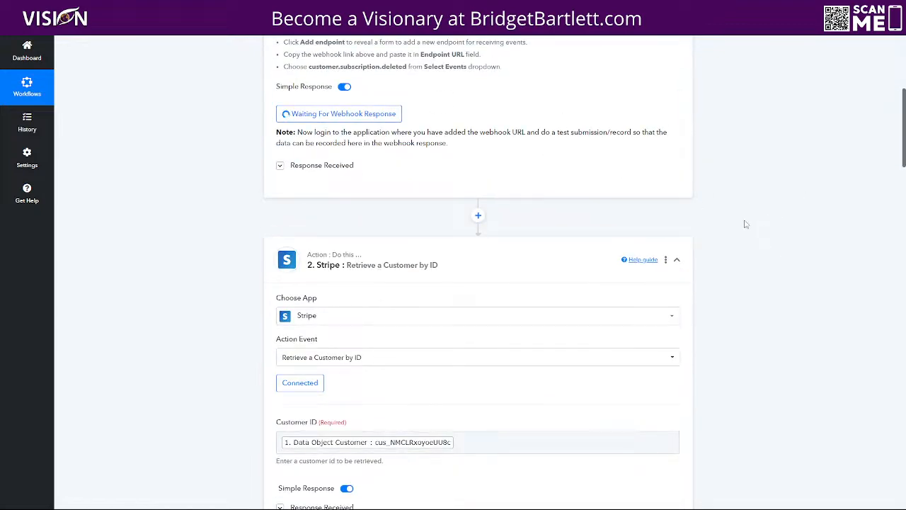
scroll(713, 236, "down", 10)
scroll(713, 237, "up", 1)
left_click(318, 141)
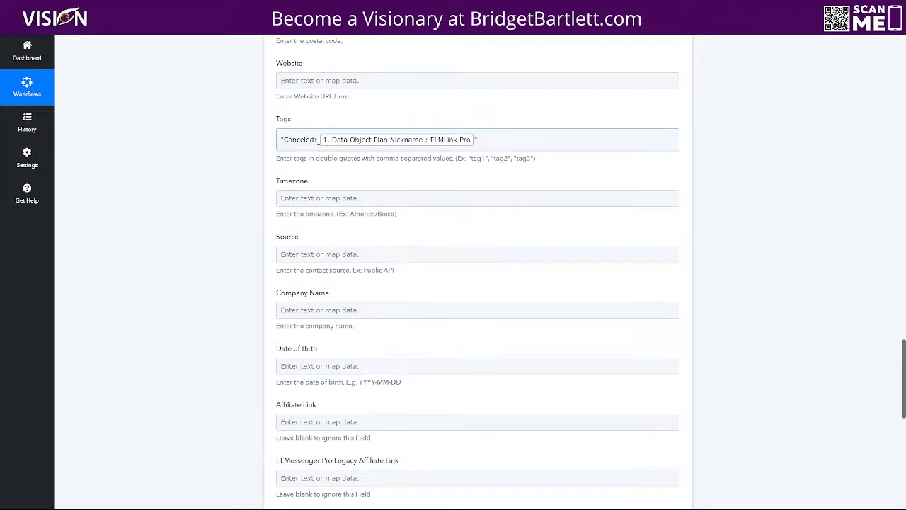
left_click(692, 173)
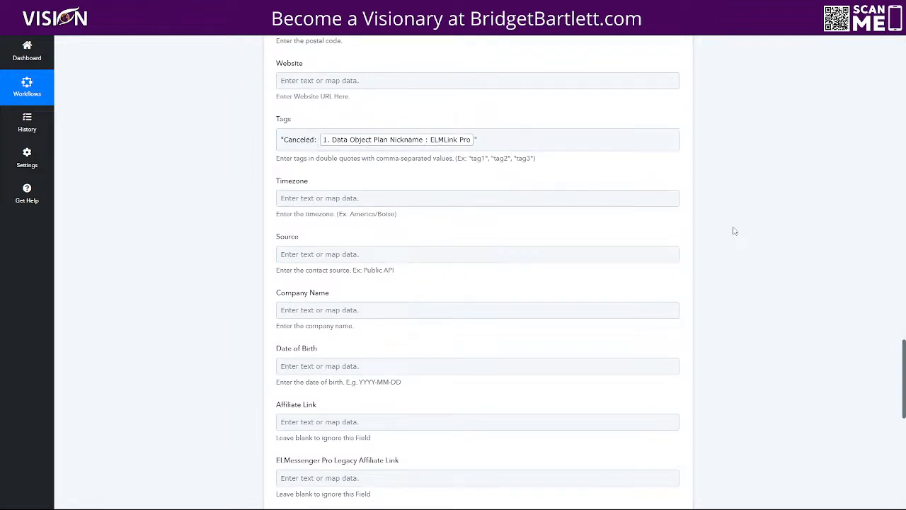
scroll(735, 230, "down", 3)
scroll(403, 370, "down", 3)
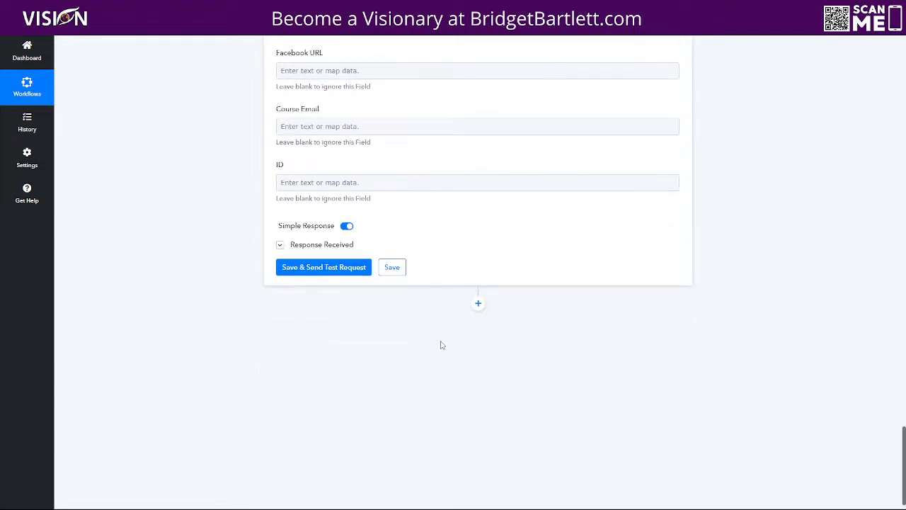
left_click(333, 269)
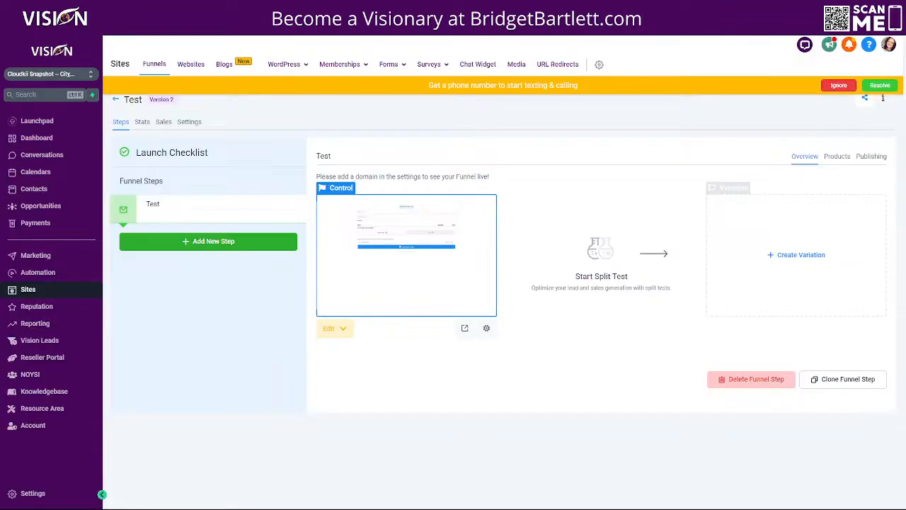
Step: Check the new test contact's canceled: elmlink pro tag, then go to Automation
left_click(34, 188)
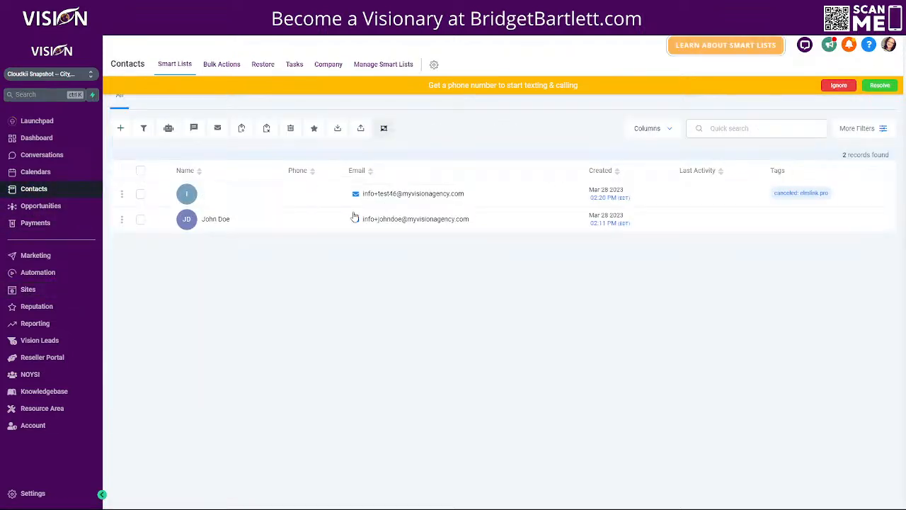
left_click(197, 198)
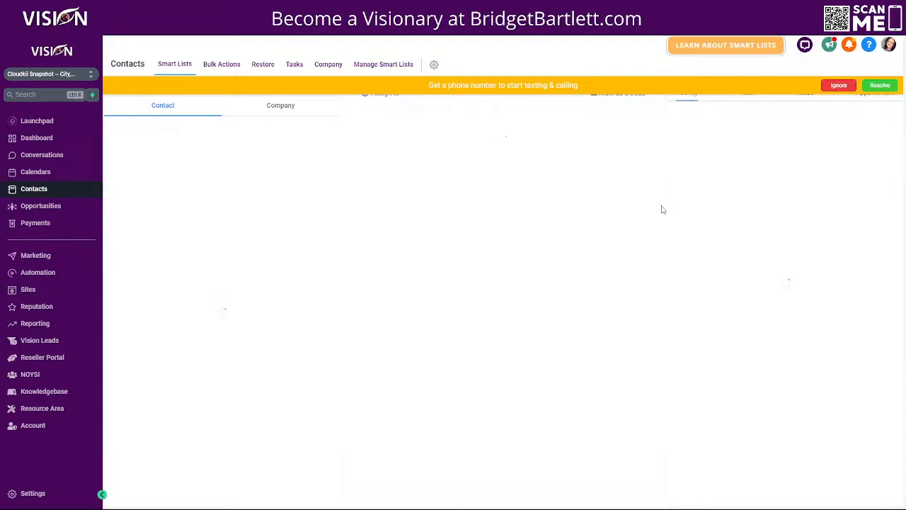
scroll(241, 287, "down", 5)
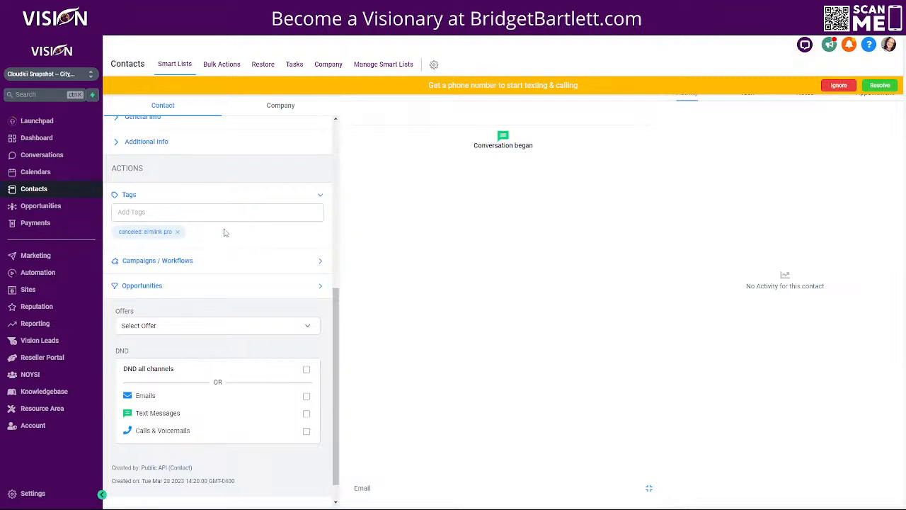
left_click(30, 276)
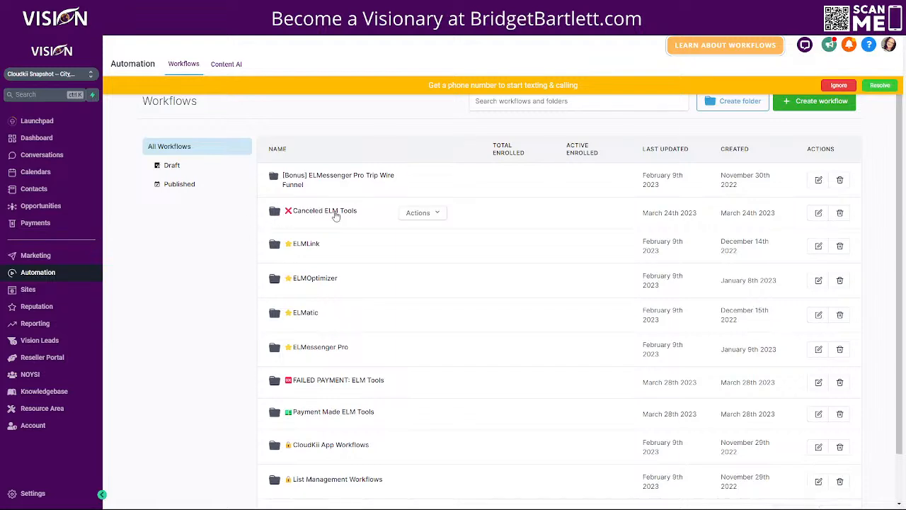
left_click(328, 217)
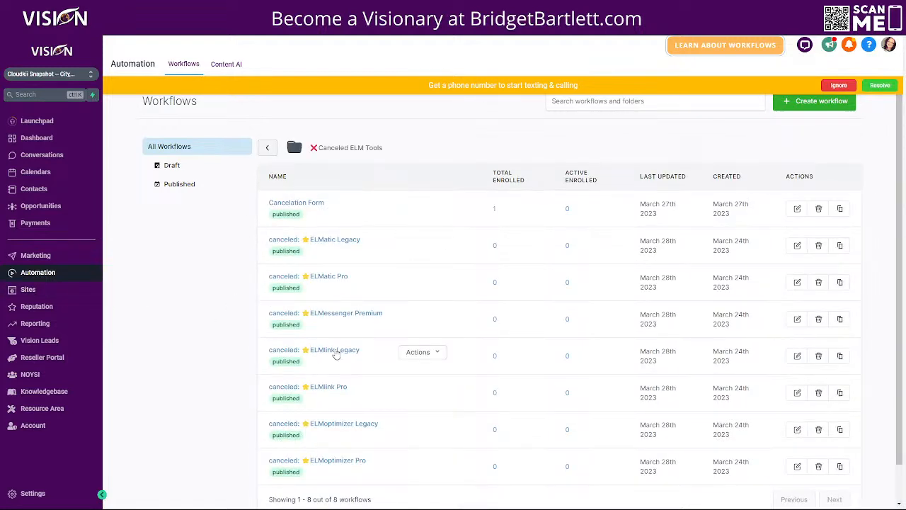
left_click(325, 388)
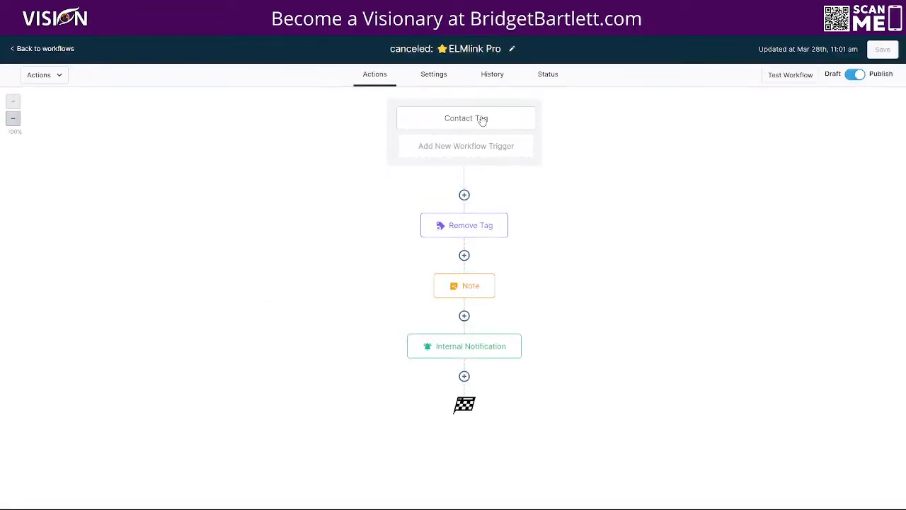
left_click(482, 120)
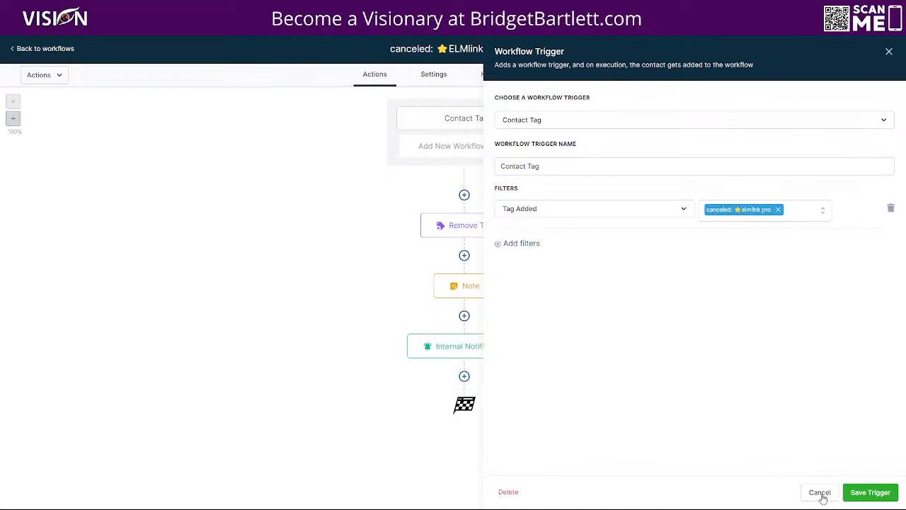
left_click(820, 493)
left_click(462, 227)
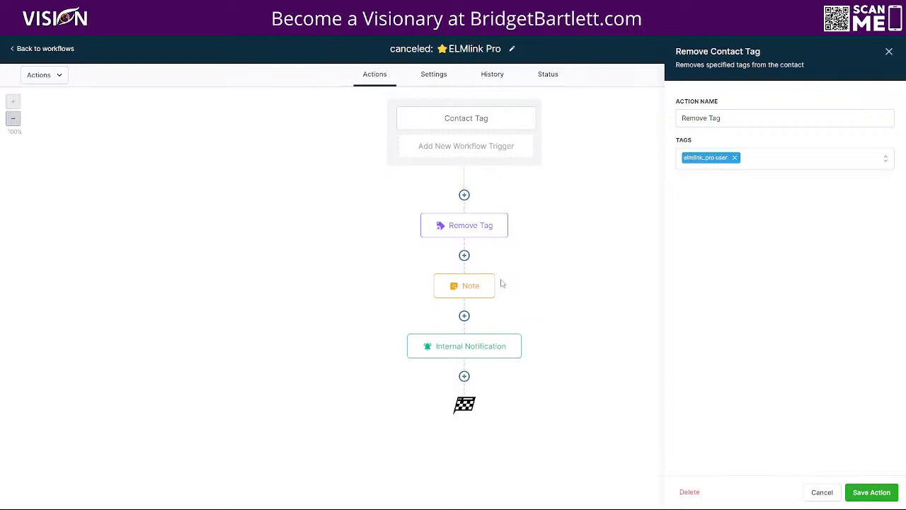
left_click(463, 288)
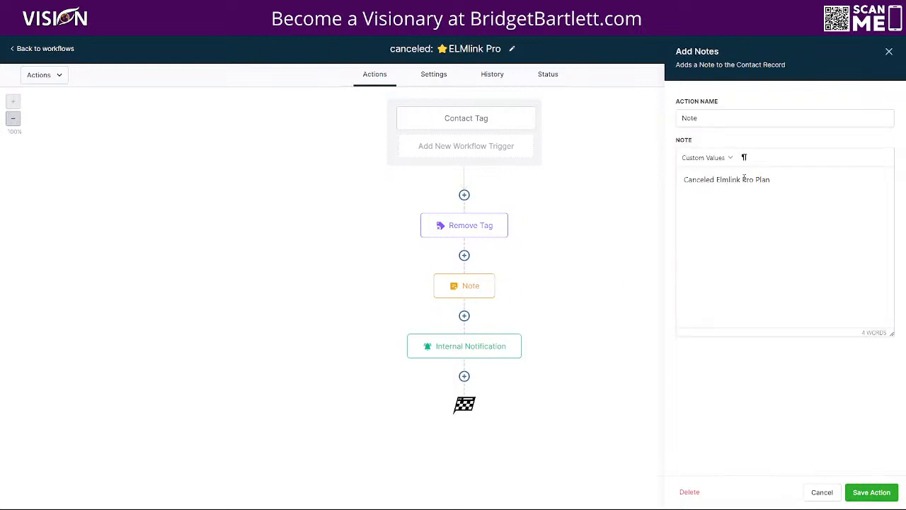
left_click(455, 354)
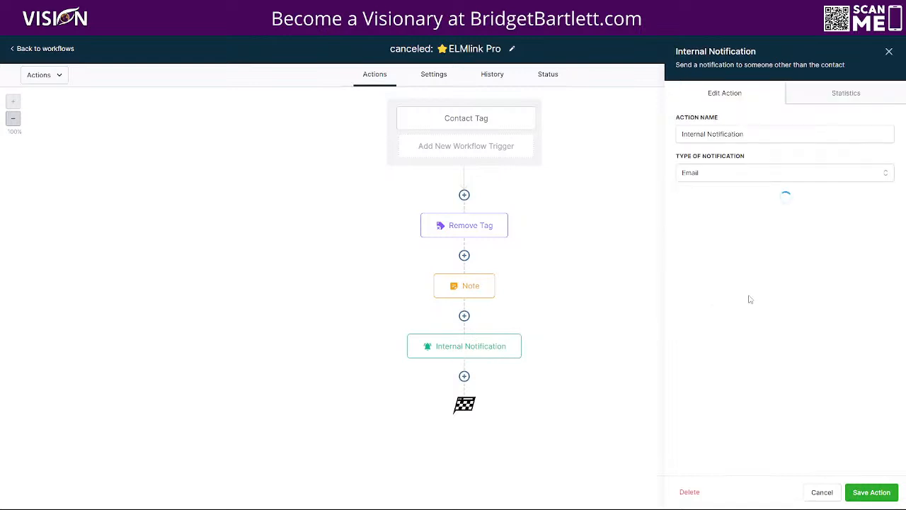
scroll(758, 293, "down", 4)
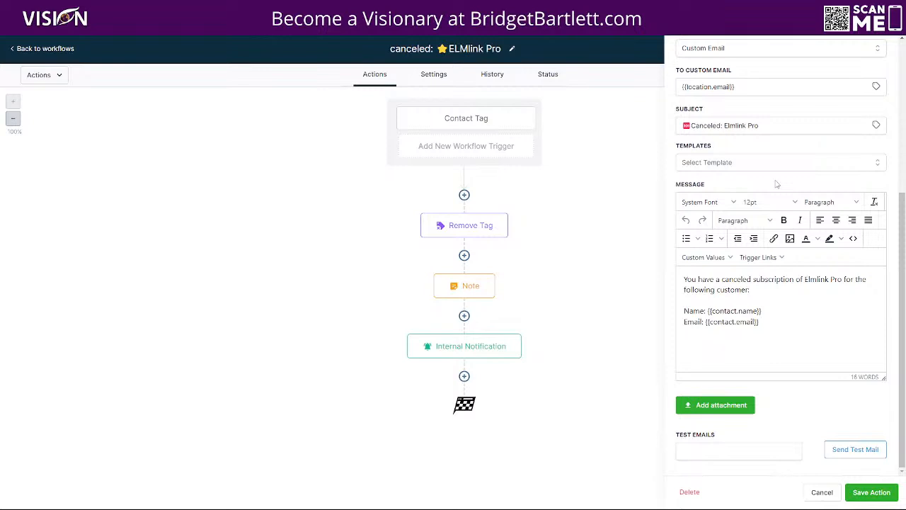
left_click(828, 490)
left_click(56, 51)
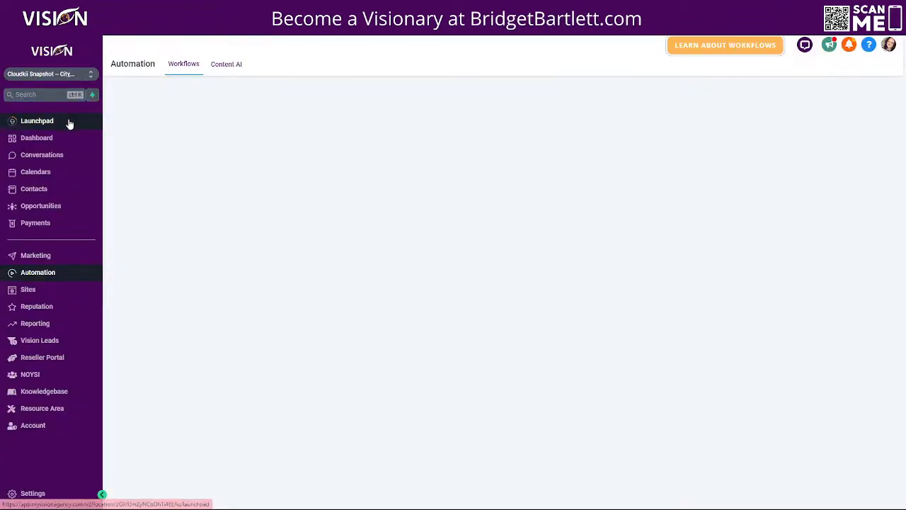
left_click(34, 189)
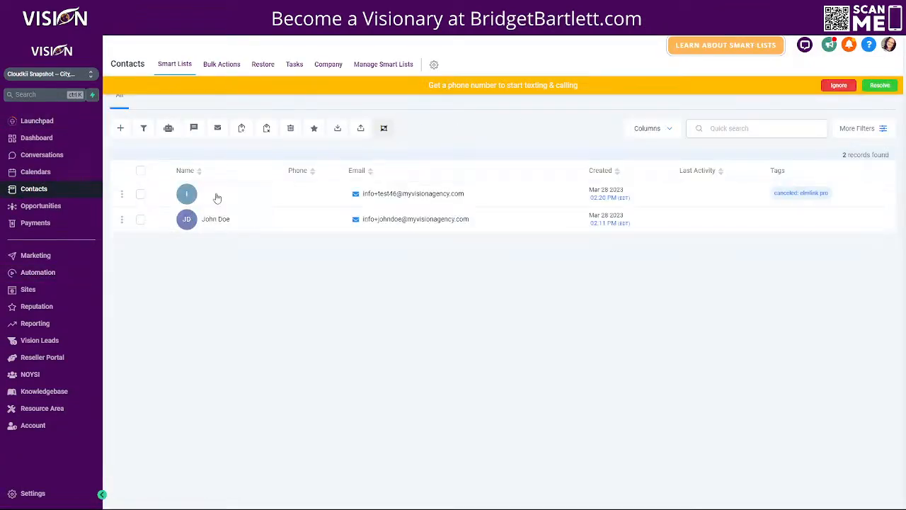
left_click(217, 197)
left_click(838, 85)
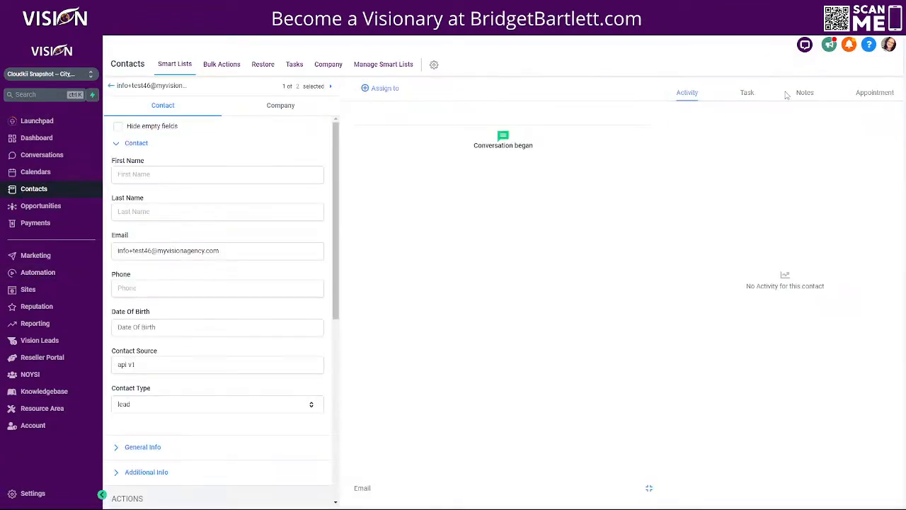
left_click(800, 94)
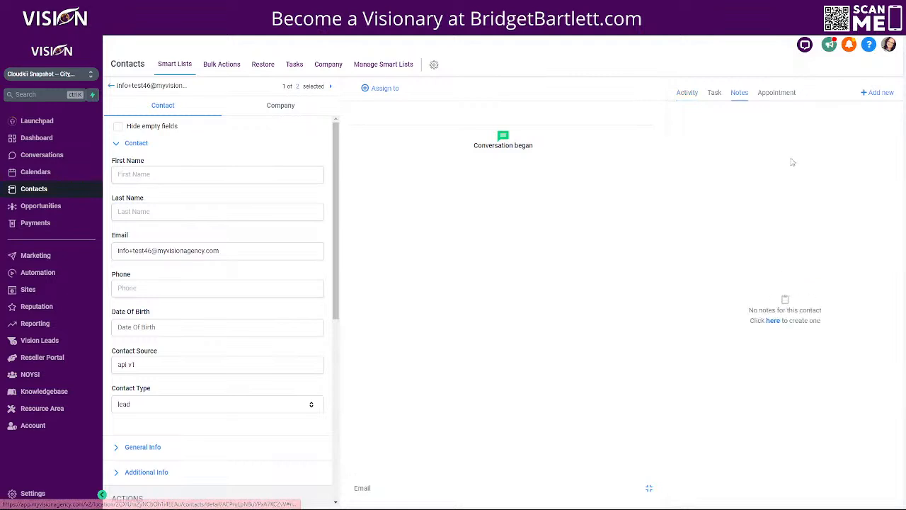
left_click(714, 96)
left_click(740, 94)
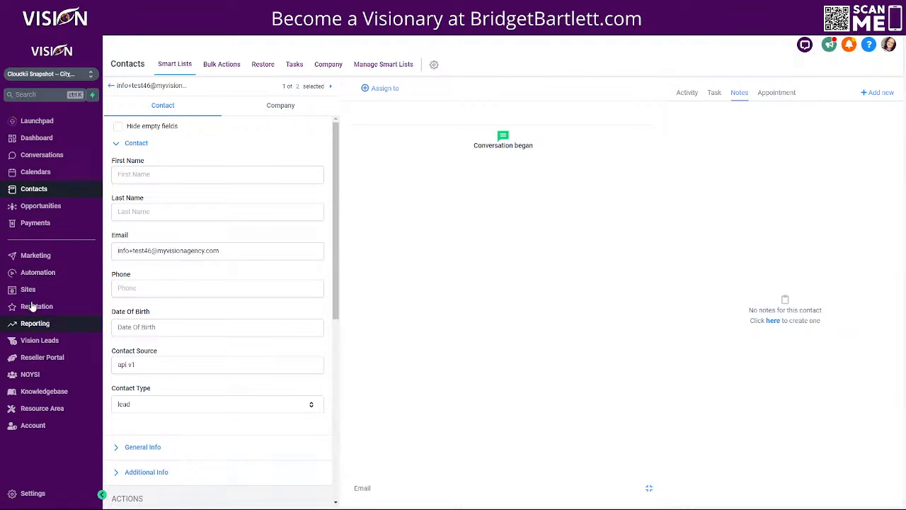
left_click(33, 273)
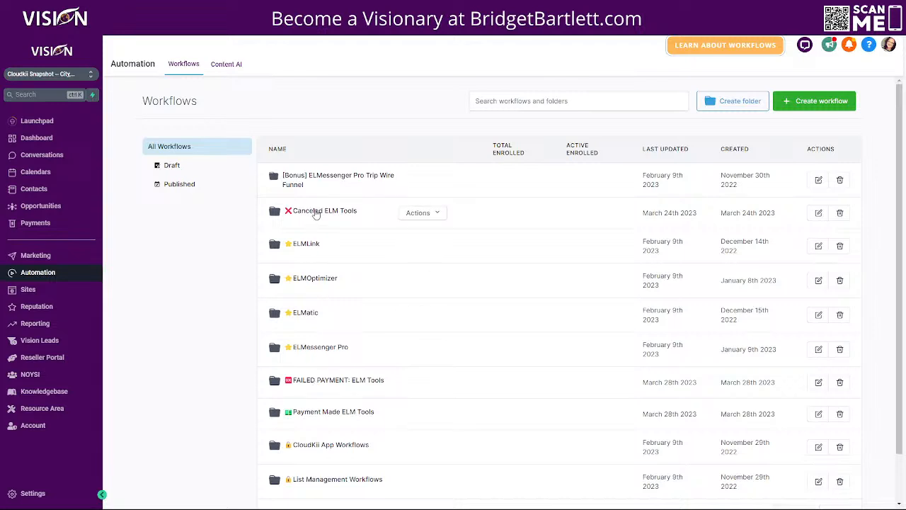
Step: Open the ELMatic Pro workflow in the FAILED PAYMENT: ELM Tools folder, leaving its title unchanged
left_click(316, 380)
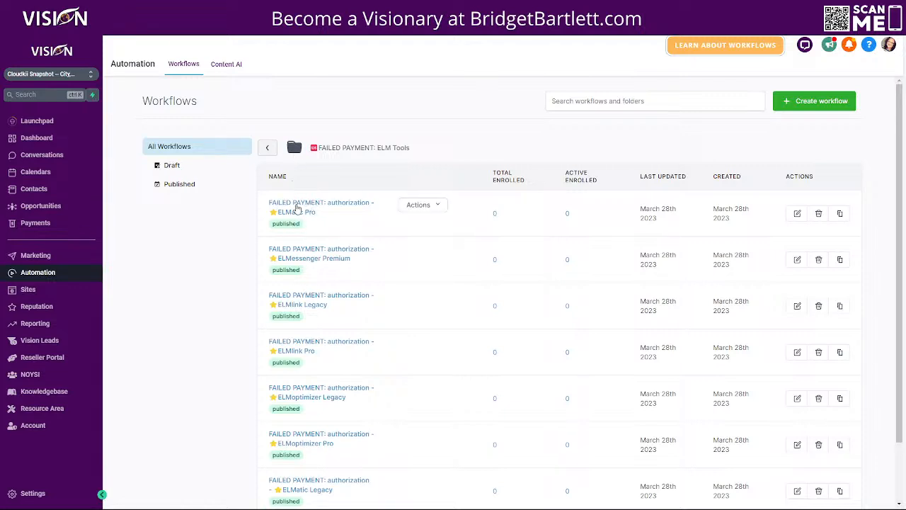
left_click(297, 207)
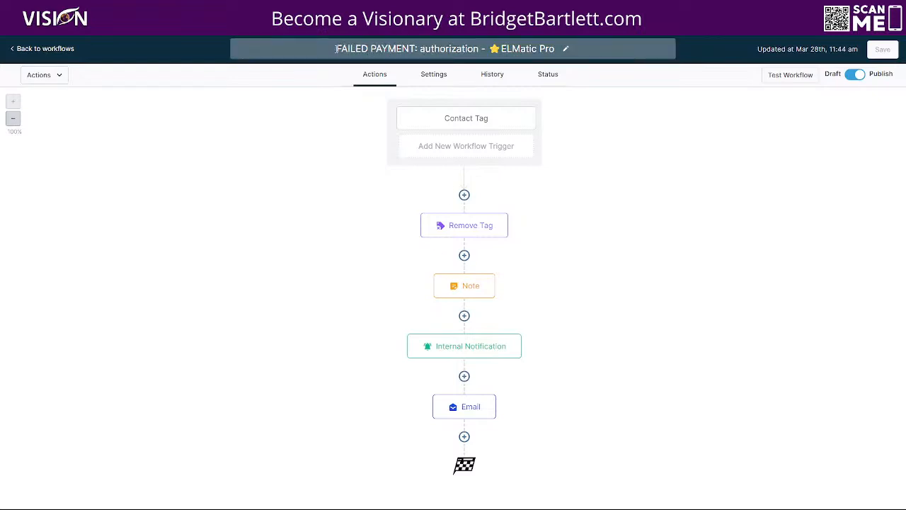
left_click(554, 48)
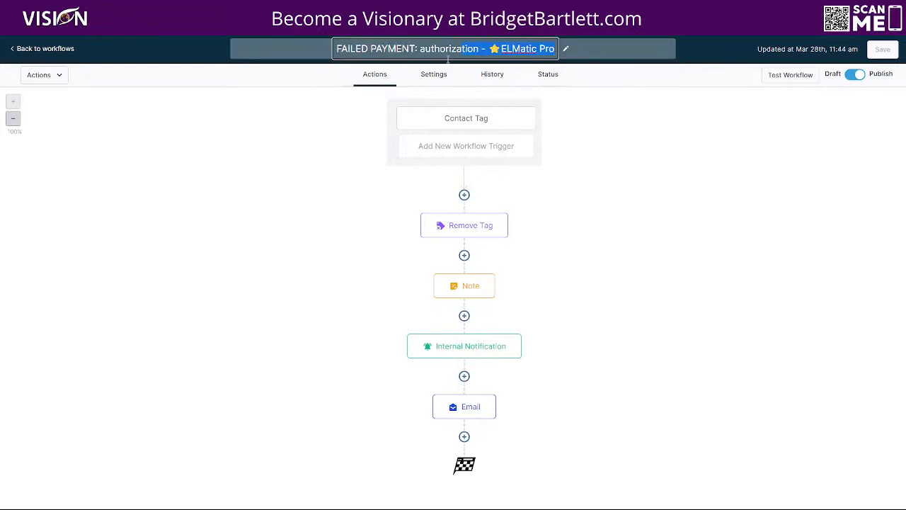
left_click_drag(554, 48, 334, 65)
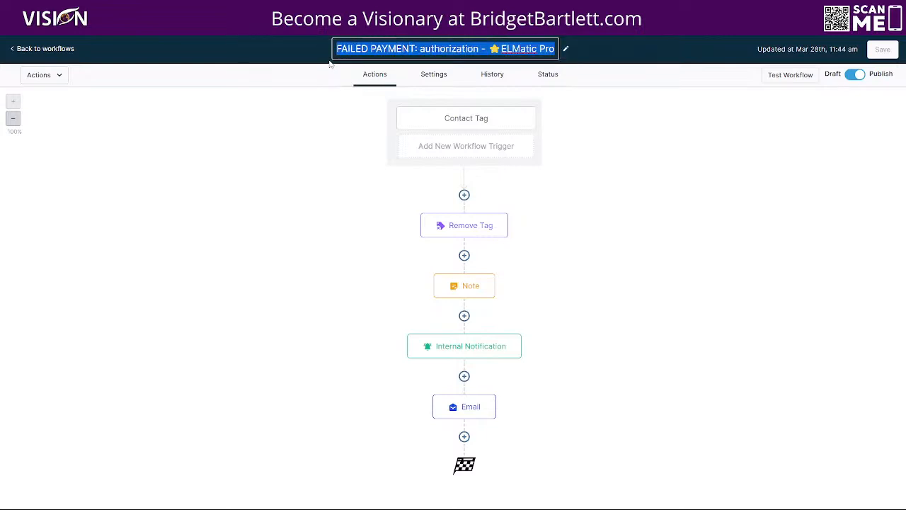
left_click(323, 72)
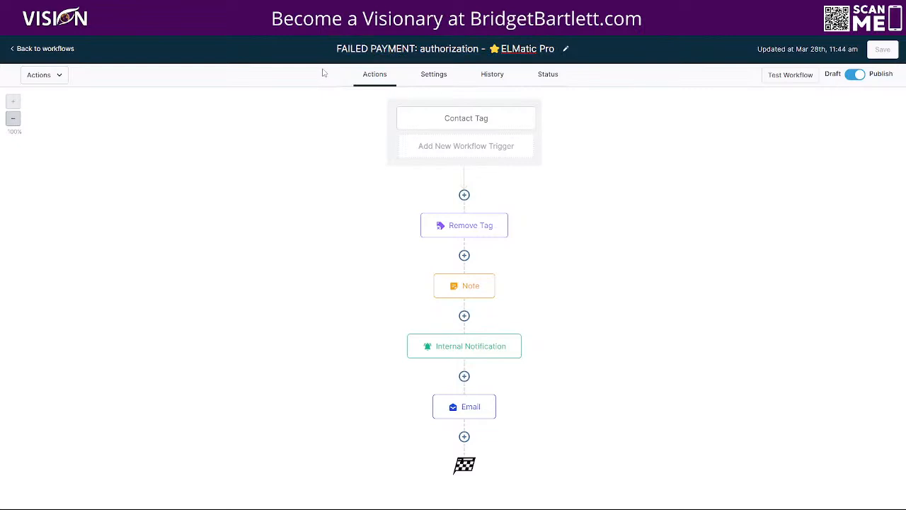
Step: Check the ELMatic Pro workflow's Contact Tag trigger and return to the failed-payment workflow list
left_click(474, 121)
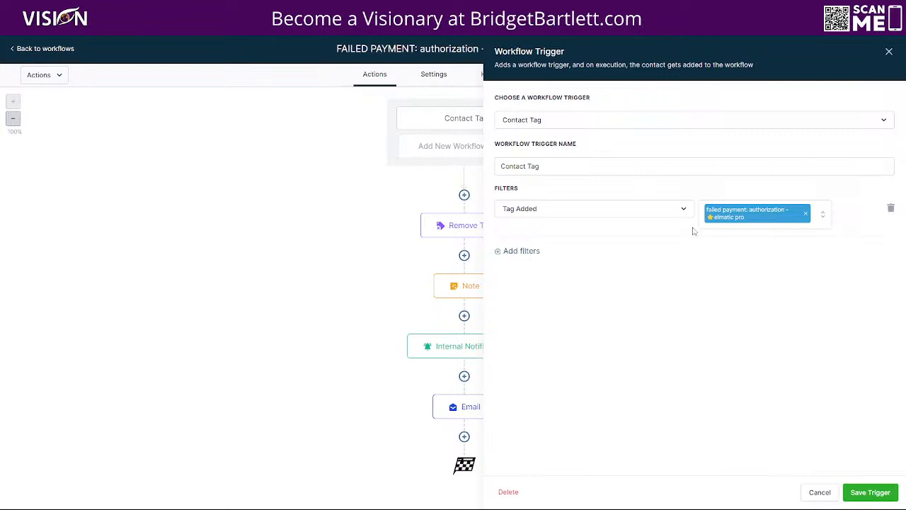
left_click(890, 51)
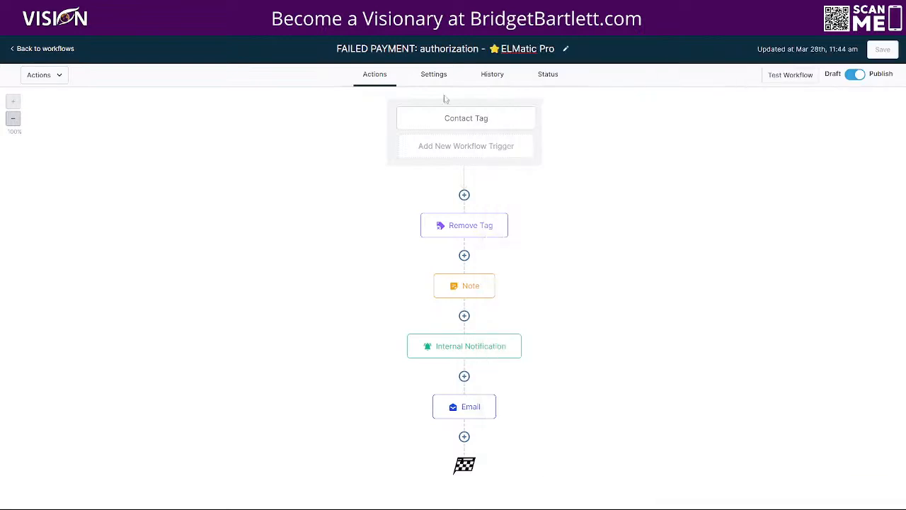
left_click(61, 51)
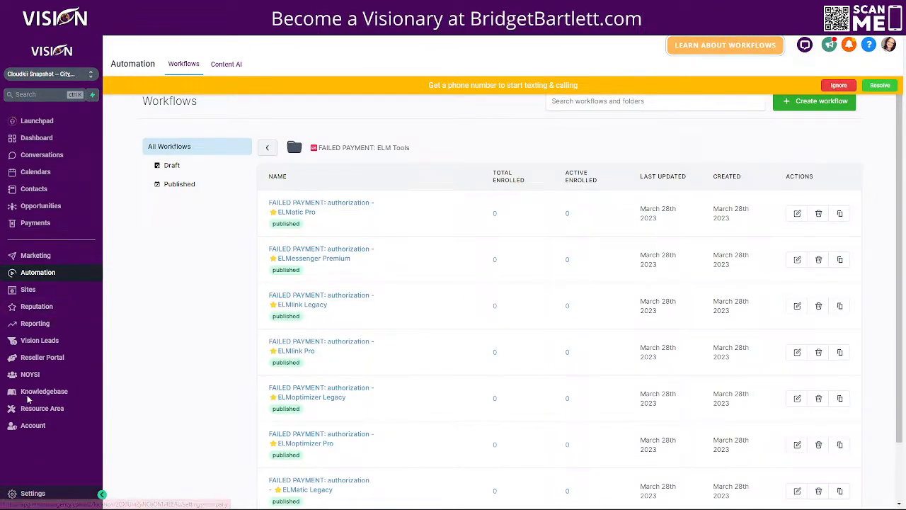
left_click(32, 492)
Step: Confirm the canceled: elmatic legacy tag name in Tags settings, then open the Canceled ELM Tools folder
left_click(14, 448)
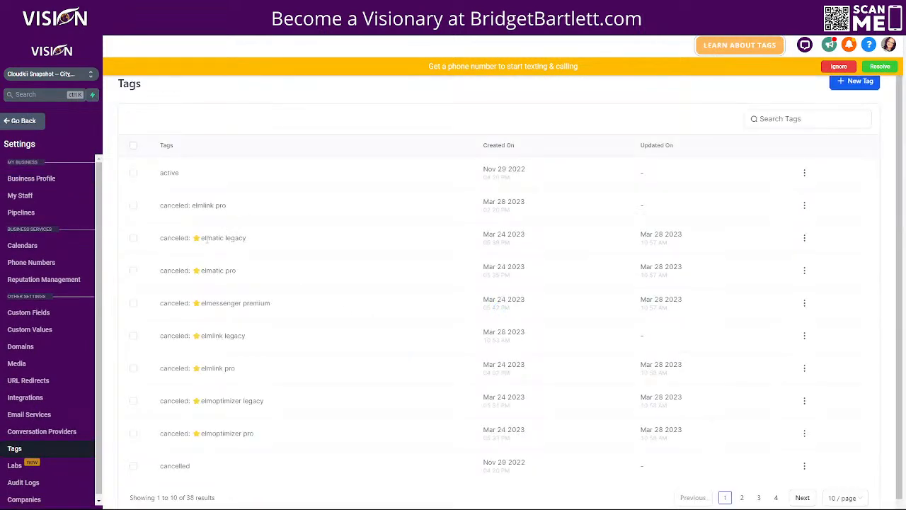
left_click(805, 238)
left_click(803, 260)
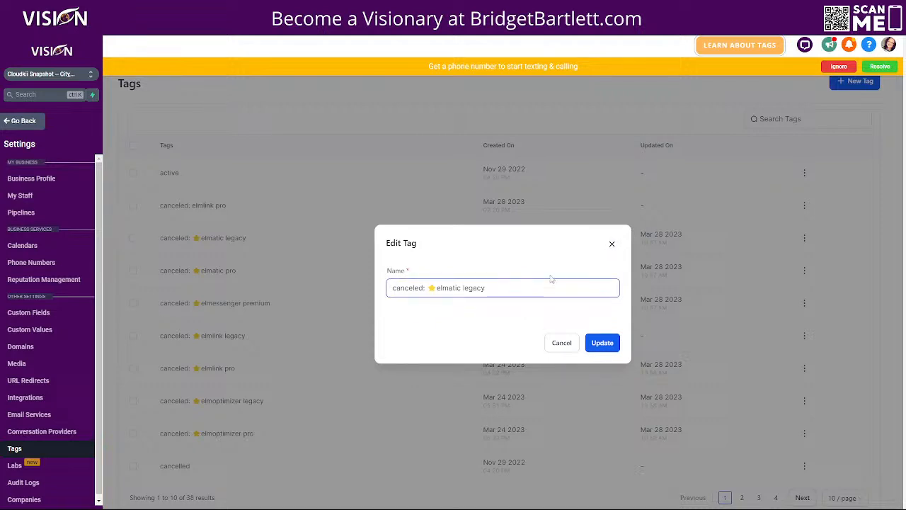
left_click(612, 244)
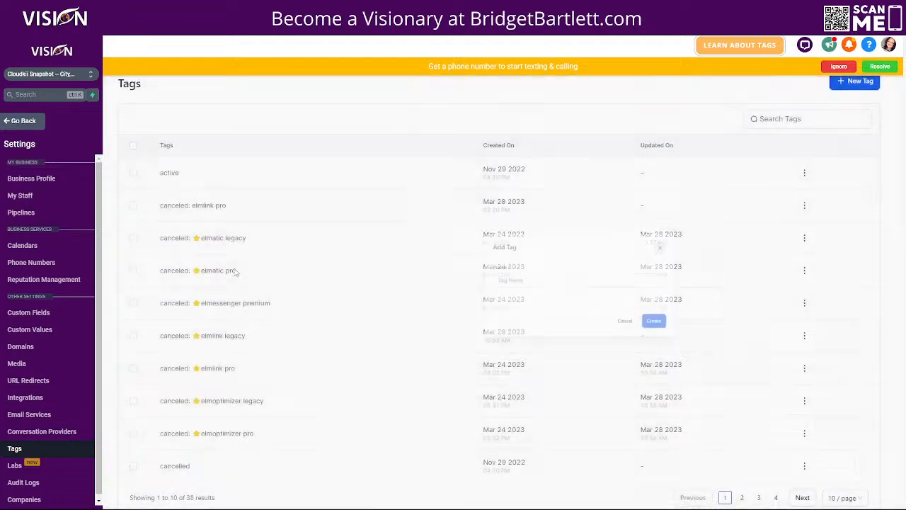
left_click(17, 121)
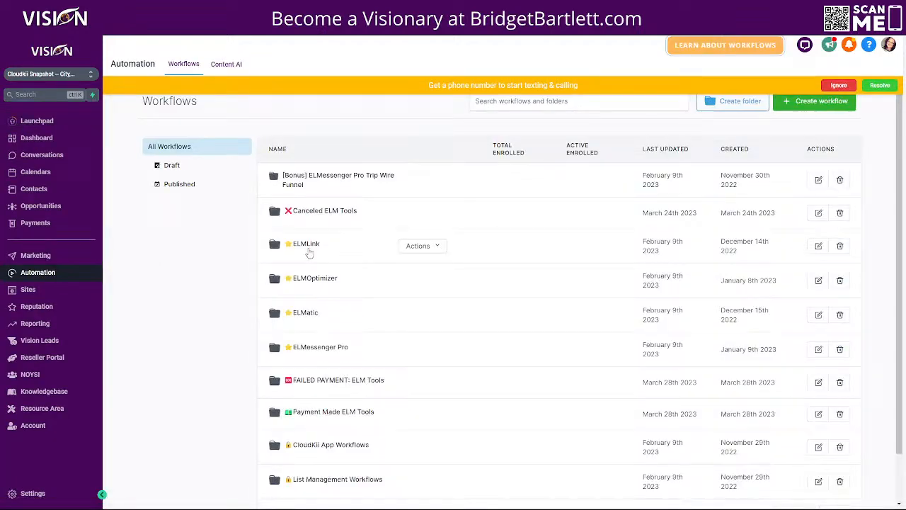
left_click(308, 215)
Step: Check the canceled ELMatic Legacy workflow's Contact Tag trigger, then reopen the workflow and leave the editor
left_click(316, 245)
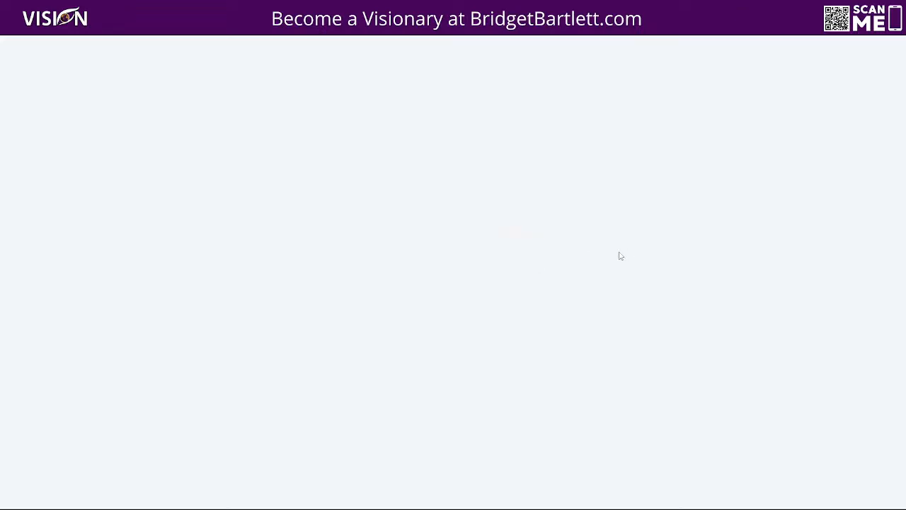
left_click(451, 130)
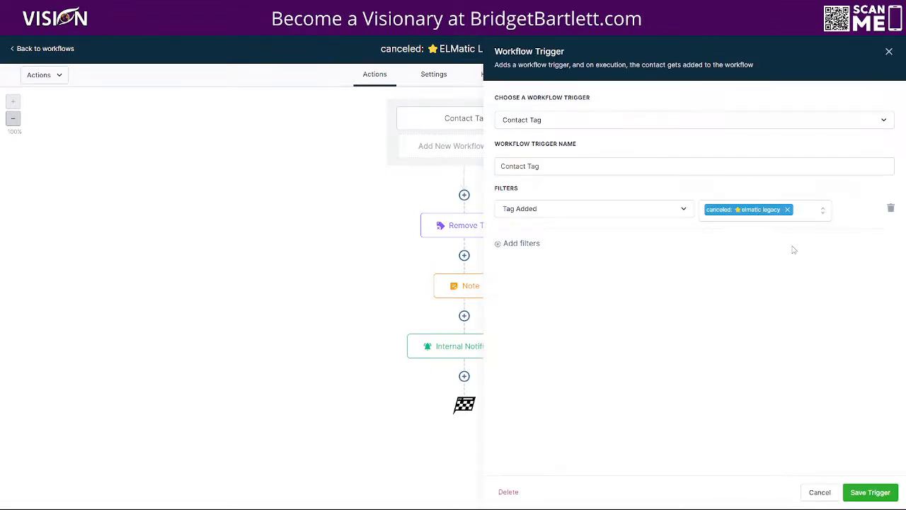
left_click(889, 52)
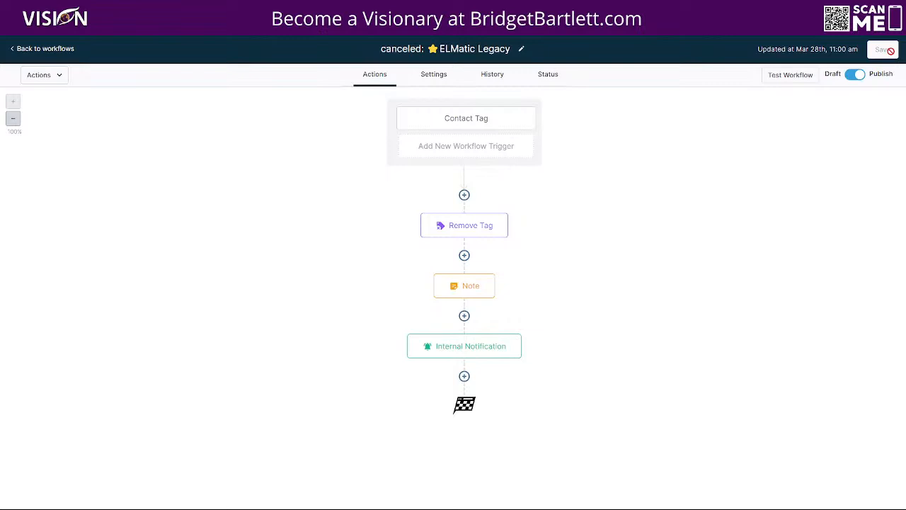
left_click(61, 49)
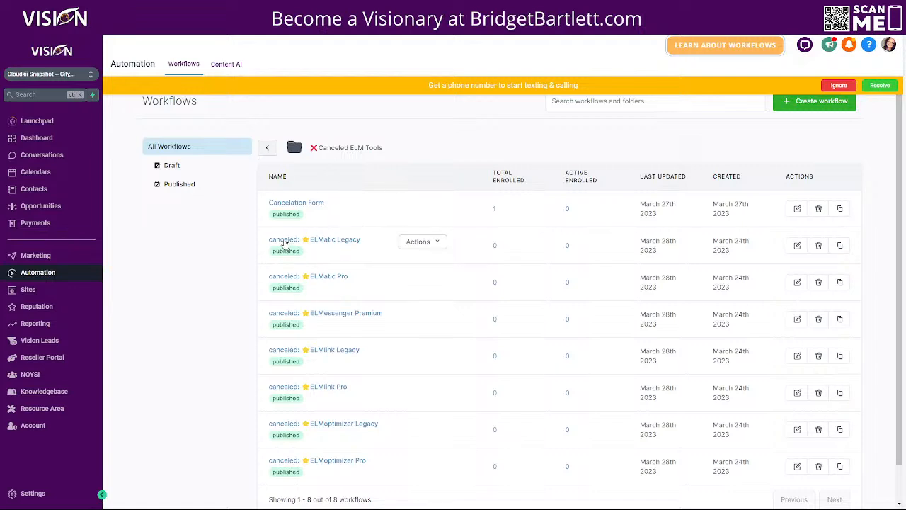
left_click(332, 240)
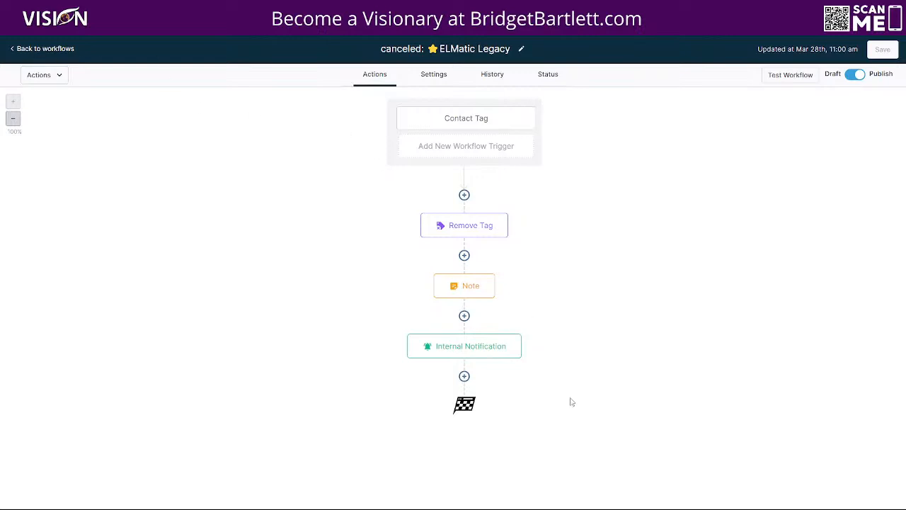
left_click(44, 48)
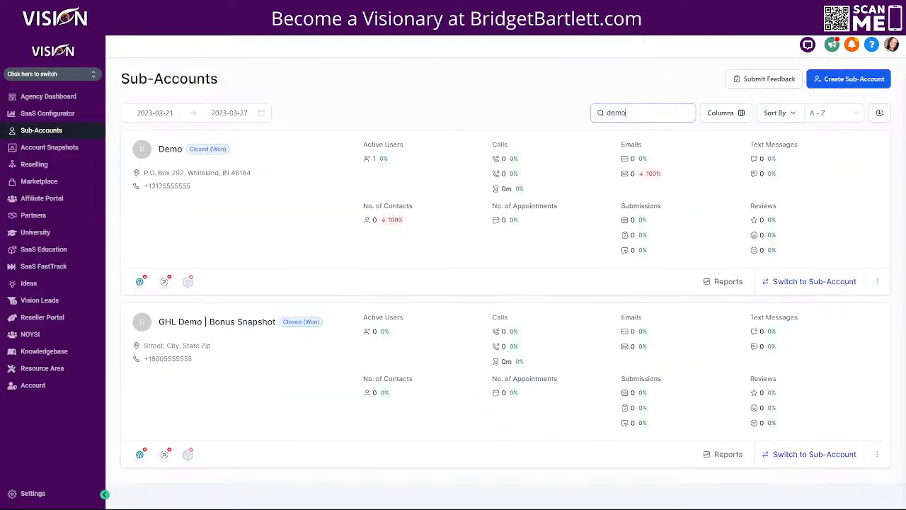
Step: Load the Own - Cloudkii Snapshot into the Demo sub-account via Manage Client and proceed to asset selection
left_click(878, 283)
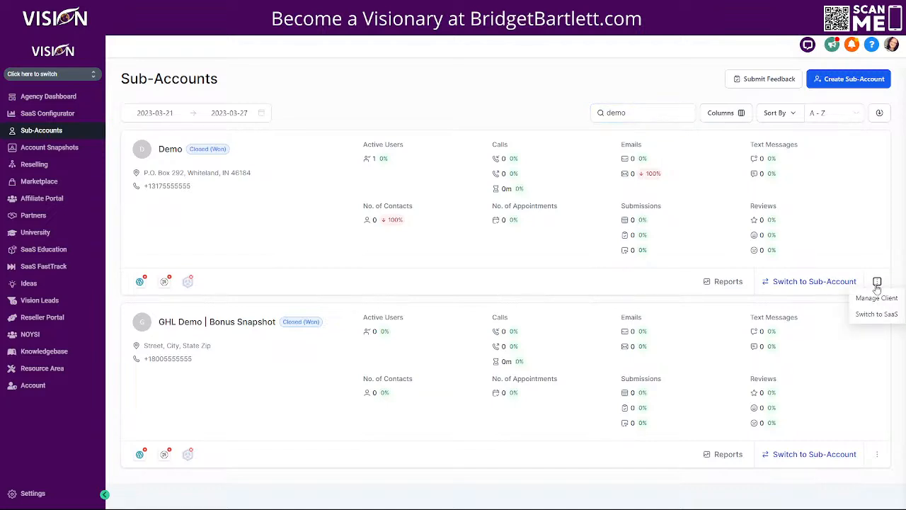
left_click(876, 298)
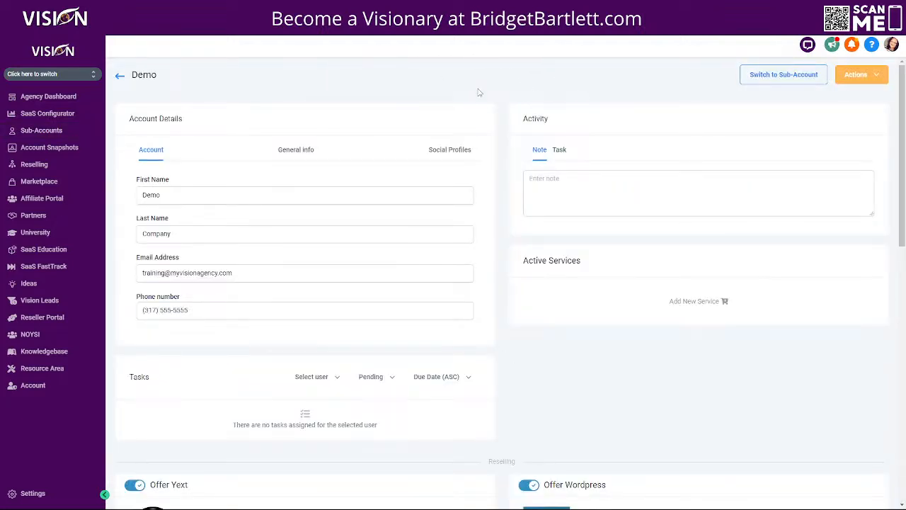
left_click(853, 75)
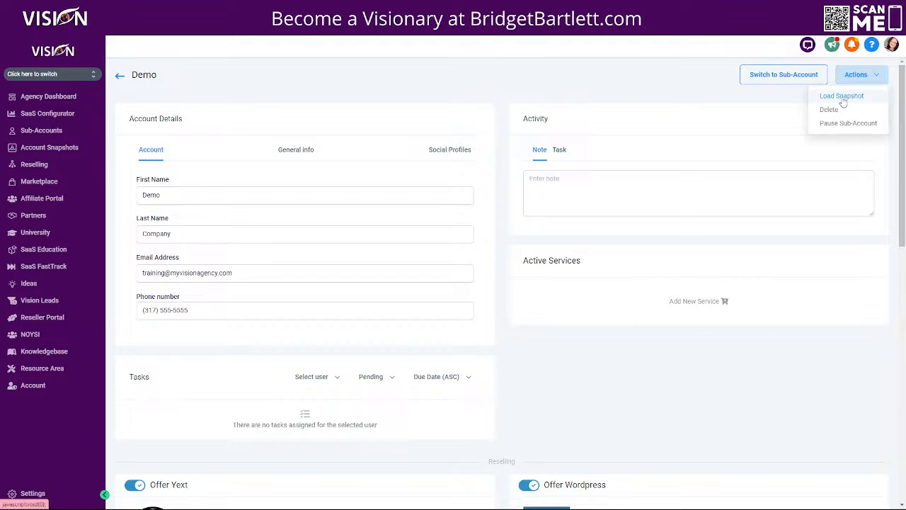
left_click(842, 97)
left_click(419, 179)
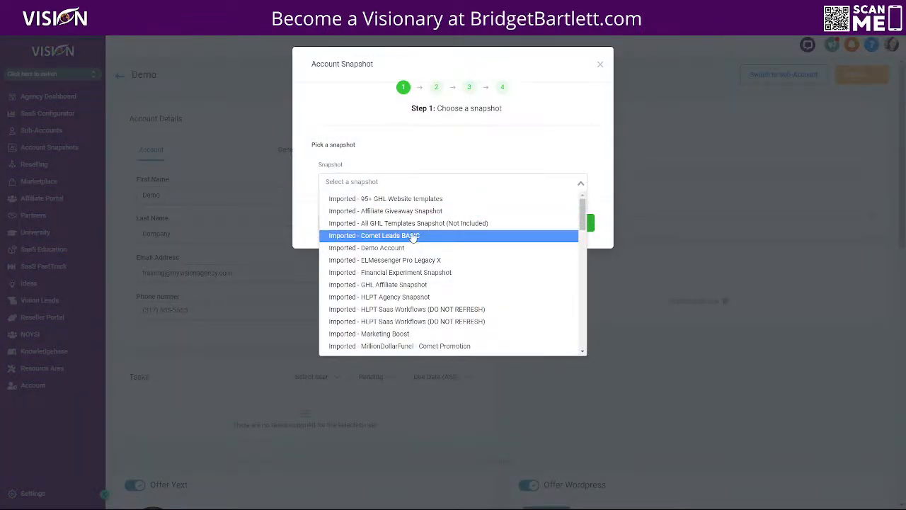
scroll(425, 327, "down", 2)
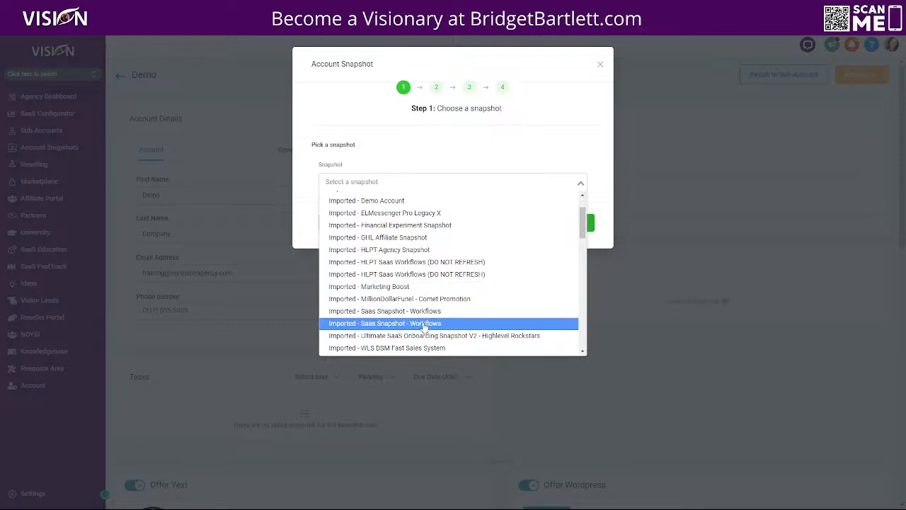
scroll(425, 327, "down", 2)
scroll(428, 327, "down", 4)
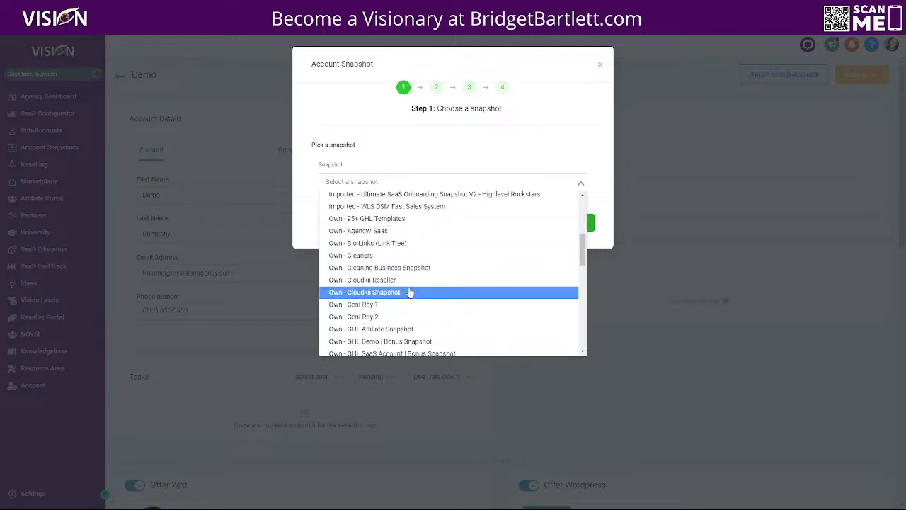
left_click(394, 295)
left_click(566, 223)
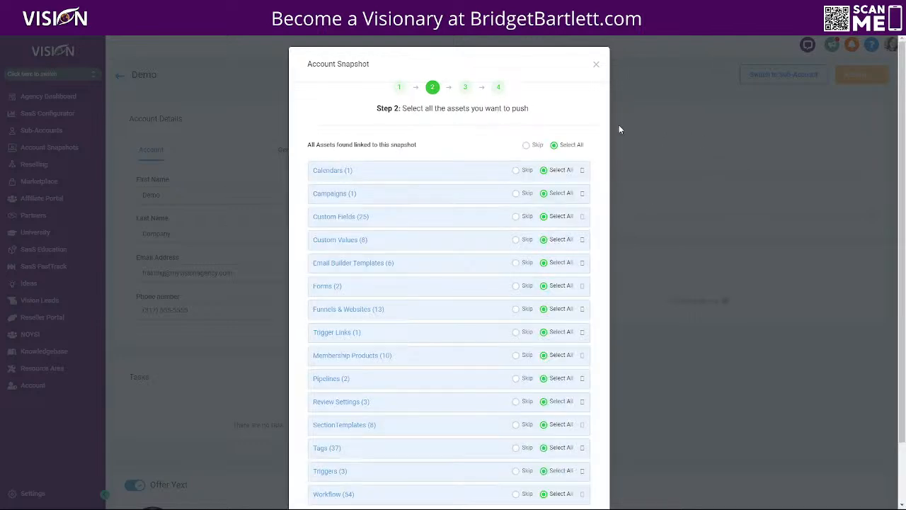
Step: Skip all snapshot assets, then include the FAILED PAYMENT: ELM Tools and Payment Made ELM Tools folders
left_click(526, 144)
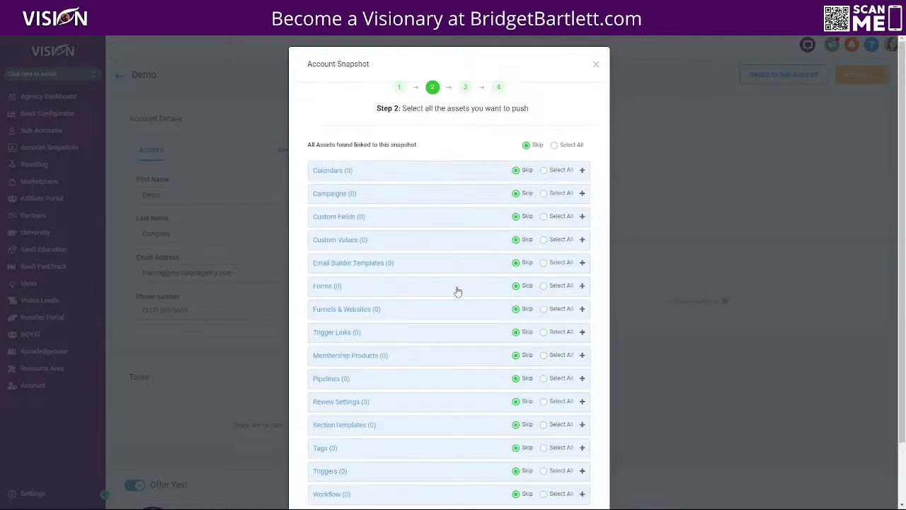
scroll(456, 291, "down", 1)
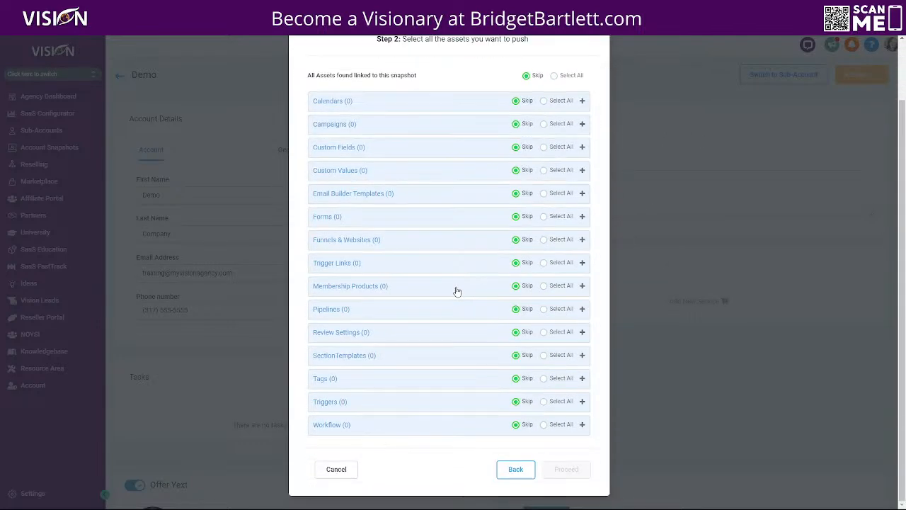
left_click(585, 425)
scroll(431, 403, "down", 4)
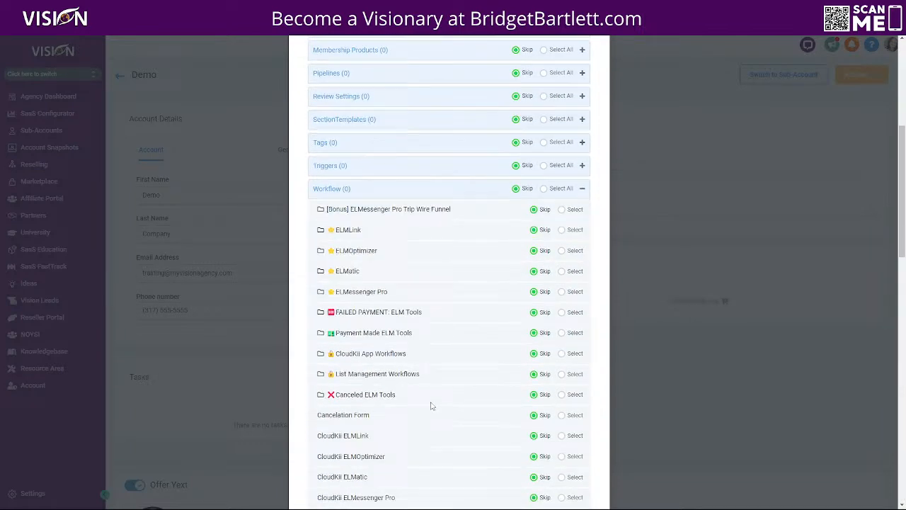
left_click(561, 265)
left_click(562, 285)
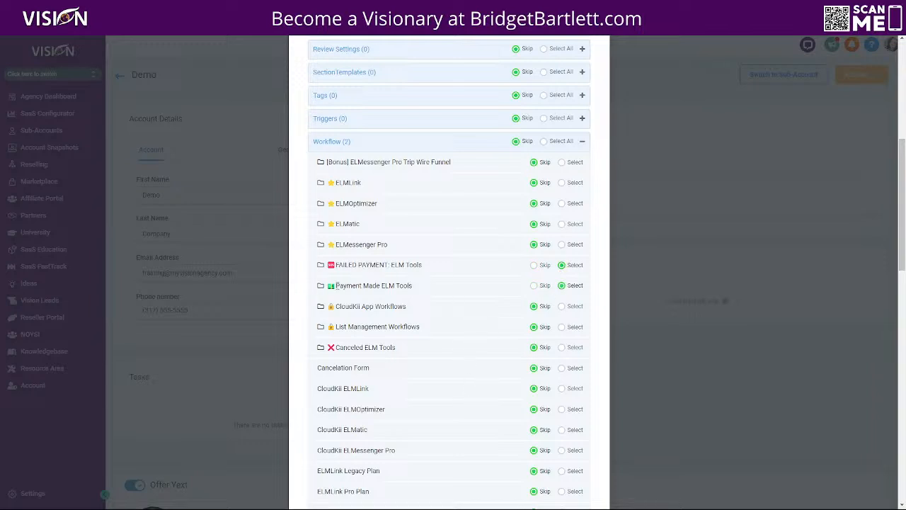
Step: Include the FAILED PAYMENT workflows for ELMatic Pro, ELMessenger Premium, ELMlink Pro, ELMoptimizer Legacy/Pro and ELMatic Legacy
scroll(453, 383, "down", 3)
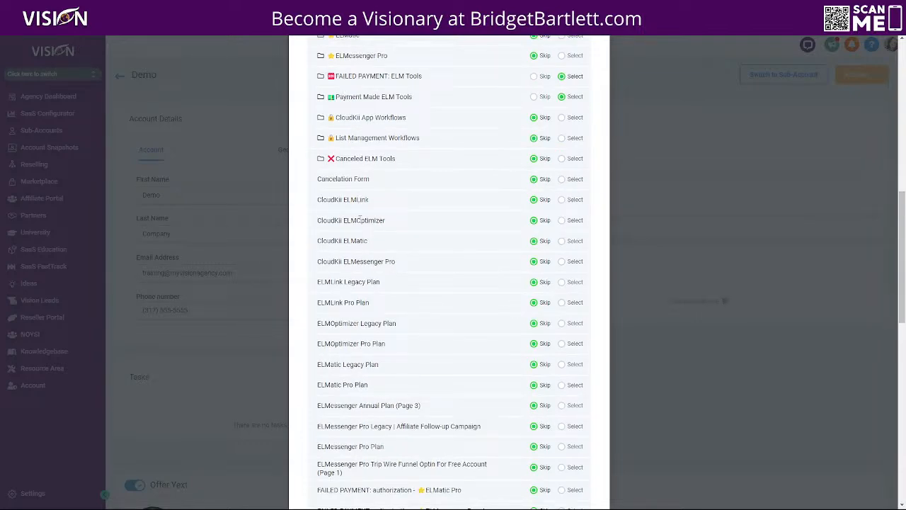
scroll(425, 330, "down", 5)
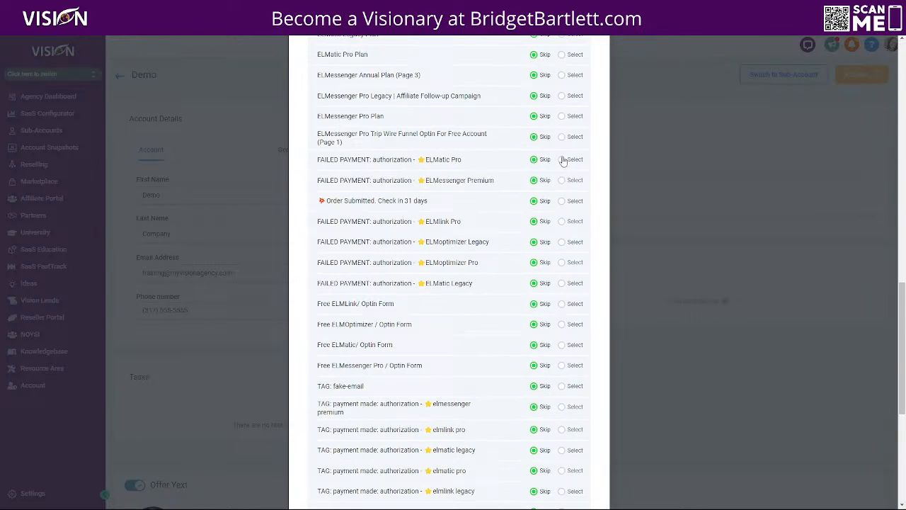
left_click(563, 160)
left_click(562, 180)
left_click(562, 222)
left_click(562, 242)
left_click(563, 263)
left_click(562, 284)
scroll(394, 241, "down", 3)
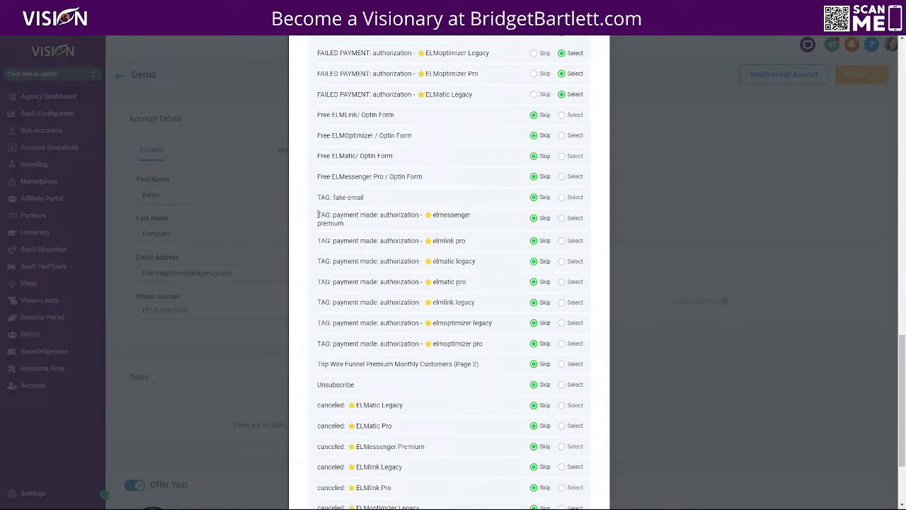
Step: Include the payment-made tags for elmessenger premium, elmlink pro/legacy, elmatic legacy/pro and elmoptimizer legacy/pro
left_click(562, 218)
left_click(563, 242)
left_click(562, 262)
left_click(562, 283)
left_click(562, 303)
left_click(561, 324)
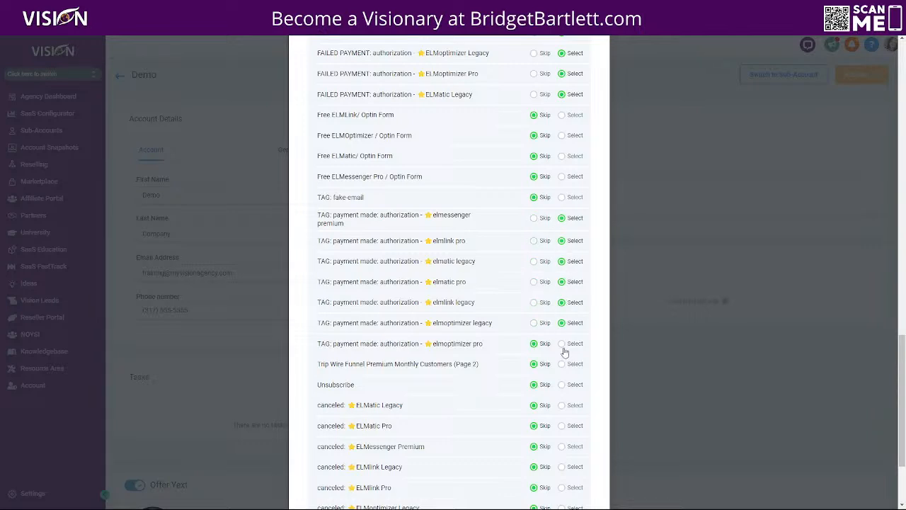
left_click(562, 344)
Step: Include the FAILED PAYMENT ELMlink Legacy workflow and proceed to the conflict check
scroll(461, 427, "down", 3)
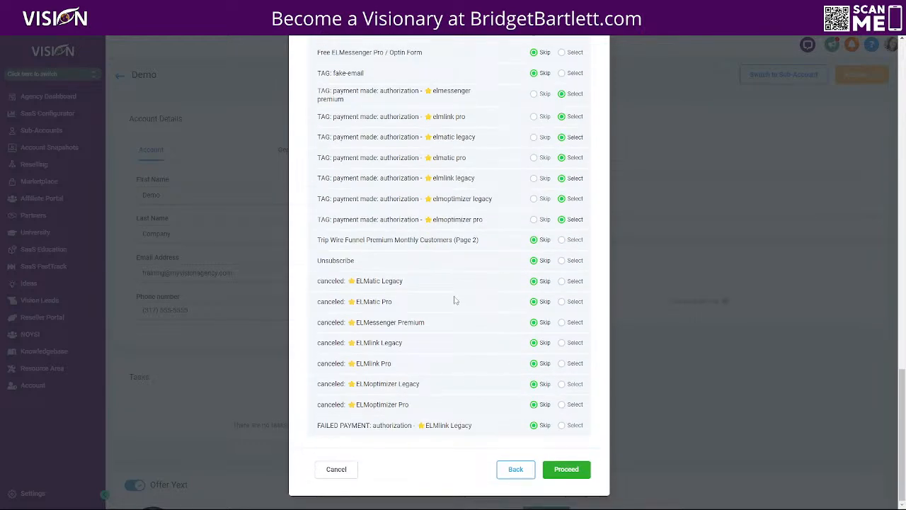
left_click(563, 425)
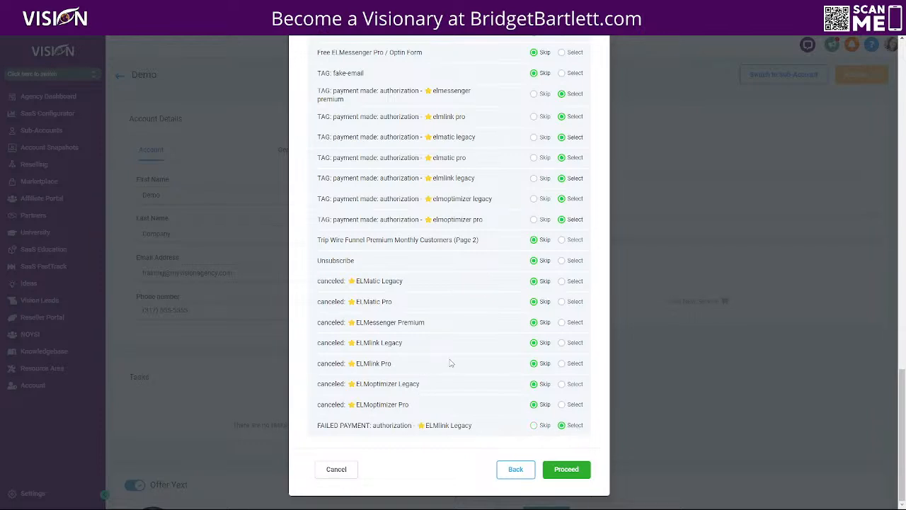
left_click(567, 470)
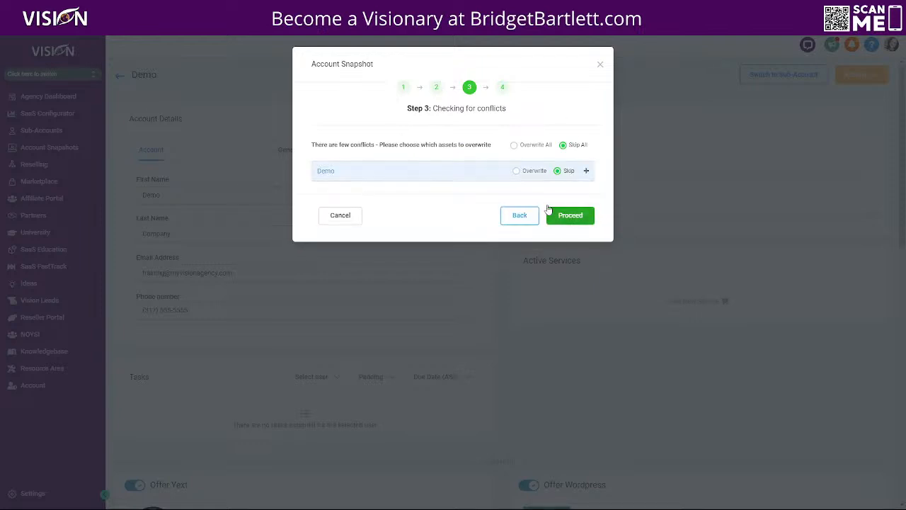
Step: Close the snapshot dialog and open the [TEST] SUCCESSFUL: Payment Stripe workflow from Pabbly's Test folder
left_click(600, 63)
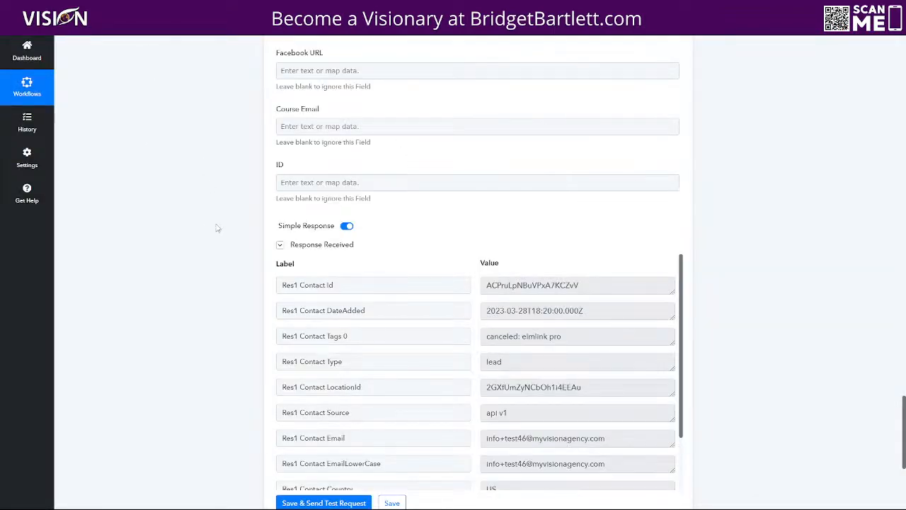
scroll(192, 232, "up", 15)
scroll(190, 234, "up", 15)
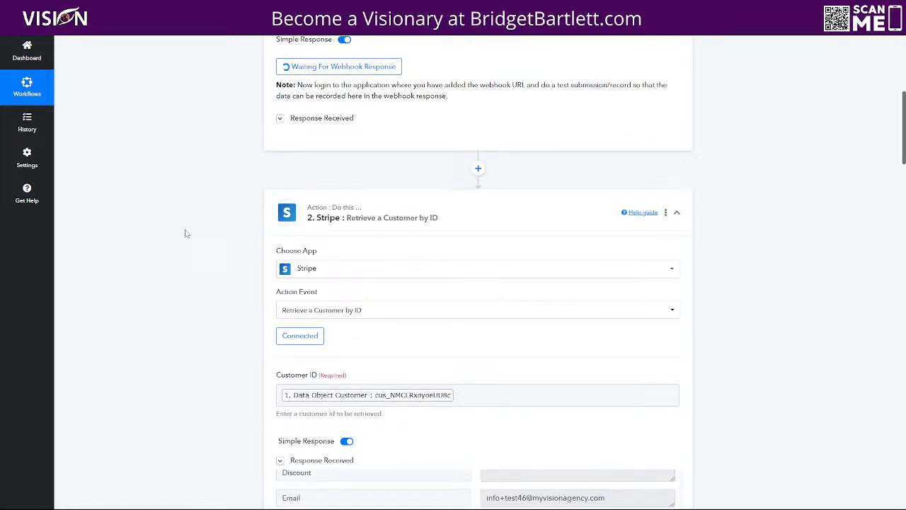
left_click(28, 118)
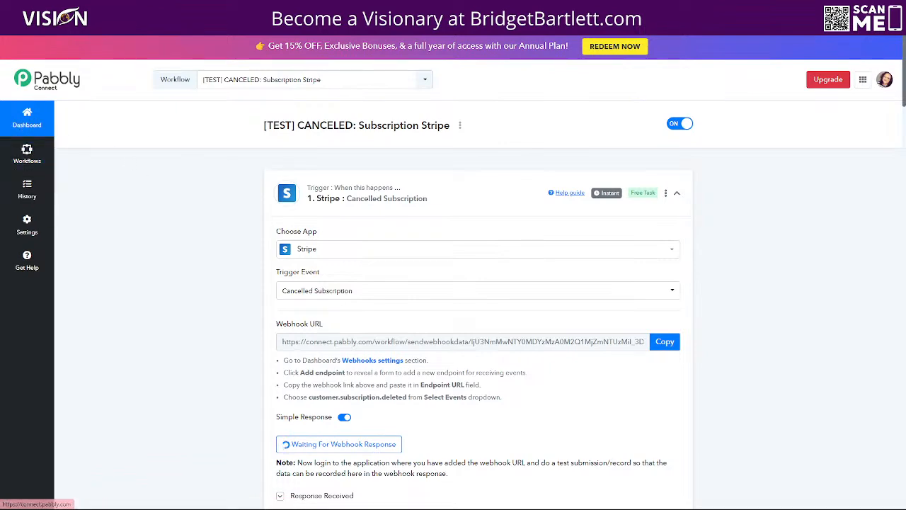
scroll(135, 420, "down", 3)
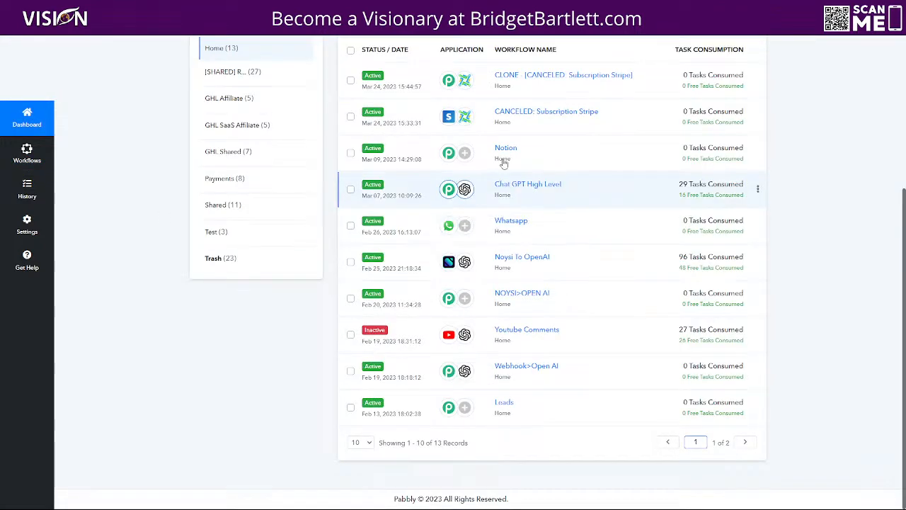
left_click(210, 234)
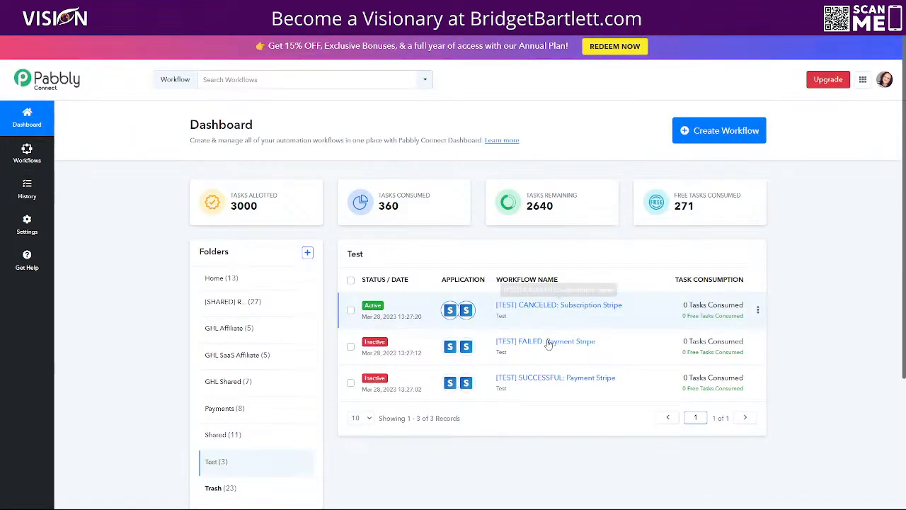
left_click(616, 375)
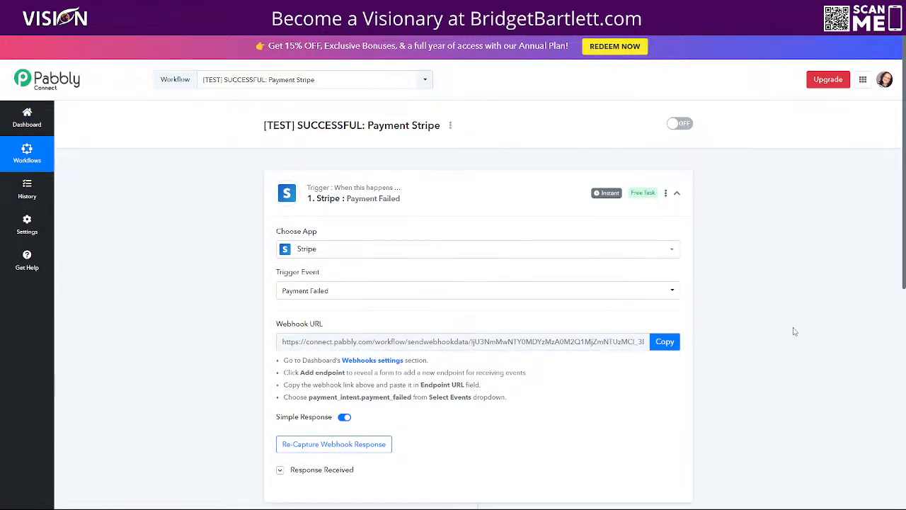
Step: Copy the Stripe Payment Failed trigger's webhook URL and open Stripe's webhook settings
scroll(796, 323, "down", 3)
scroll(360, 328, "up", 3)
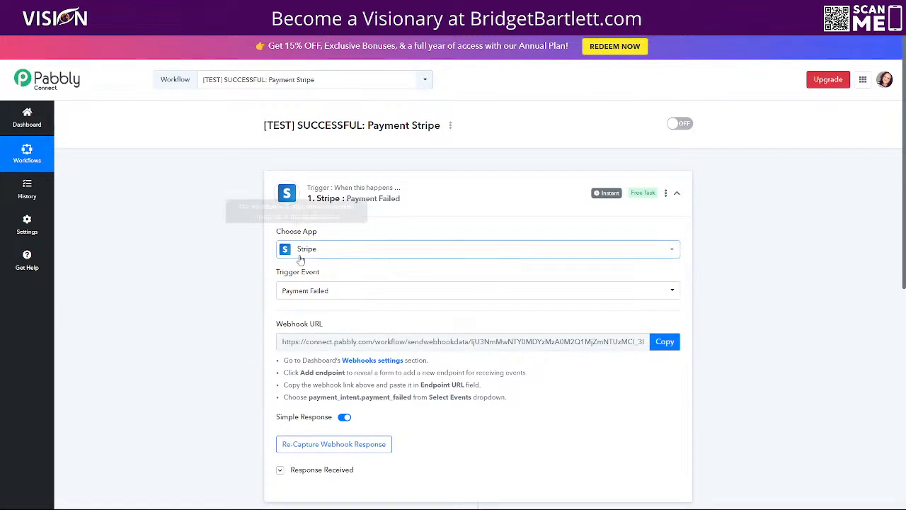
left_click(664, 343)
scroll(772, 364, "down", 2)
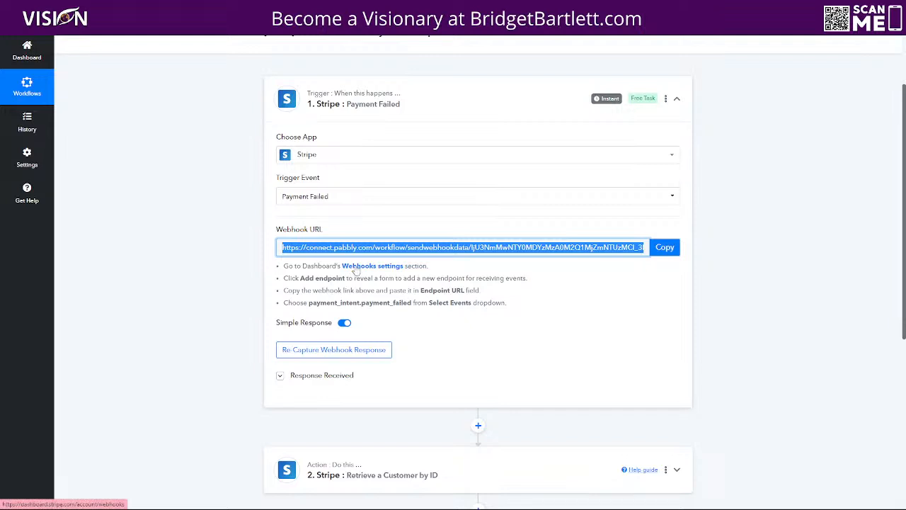
left_click(356, 270)
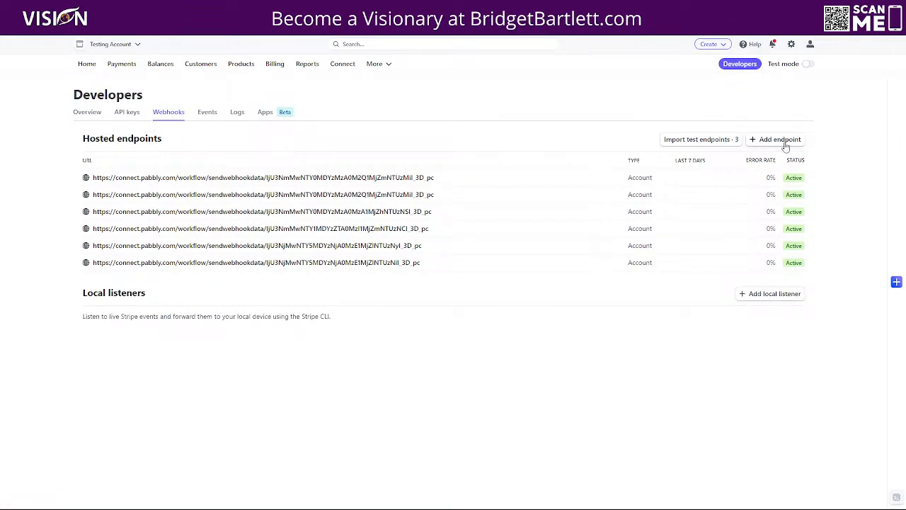
Step: Start a new webhook endpoint with the pasted Pabbly URL and copy the payment_intent.payment_failed event name
left_click(780, 139)
left_click(123, 171)
key("ctrl+v")
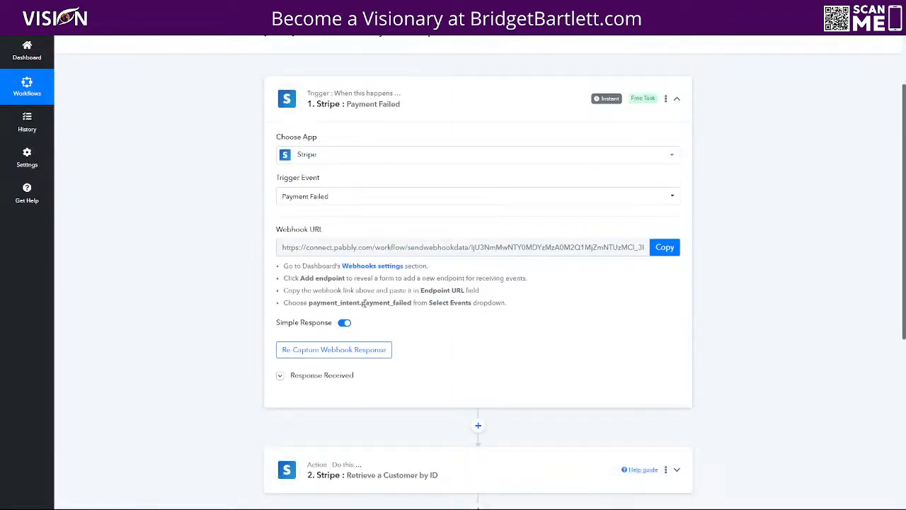
left_click_drag(309, 304, 401, 303)
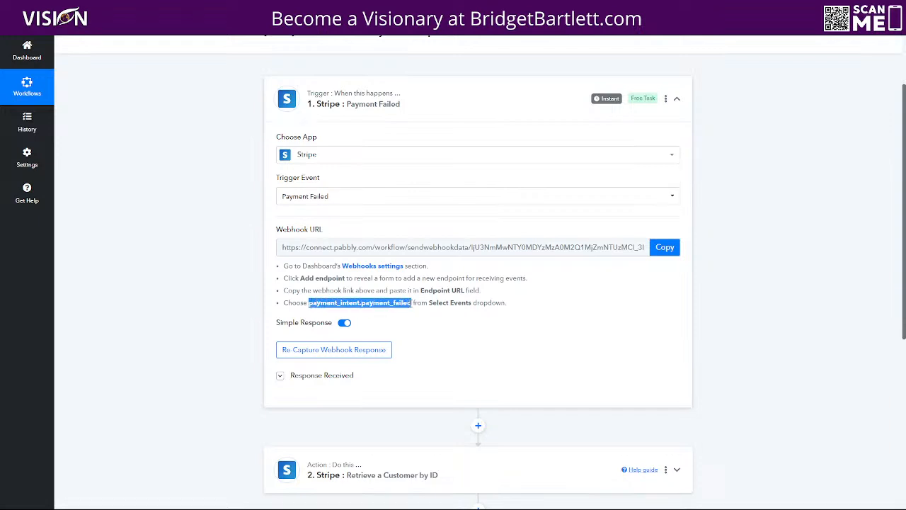
right_click(409, 303)
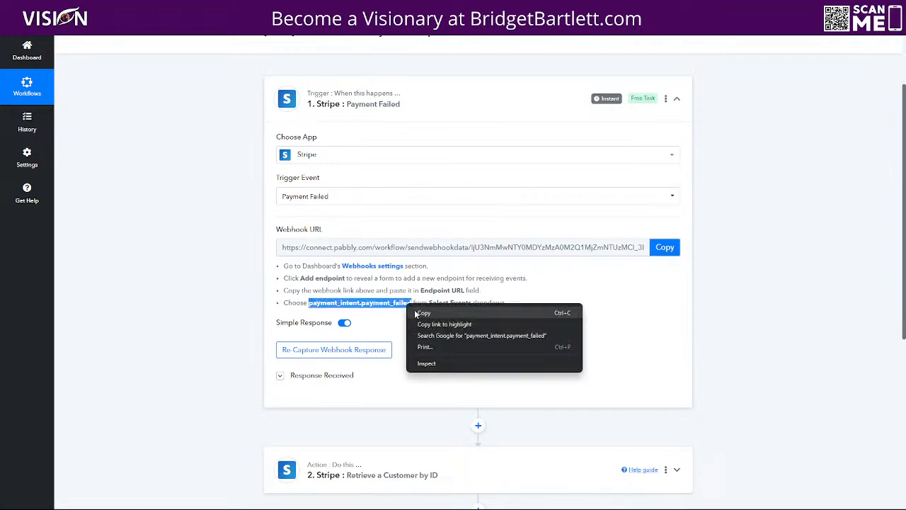
left_click(418, 314)
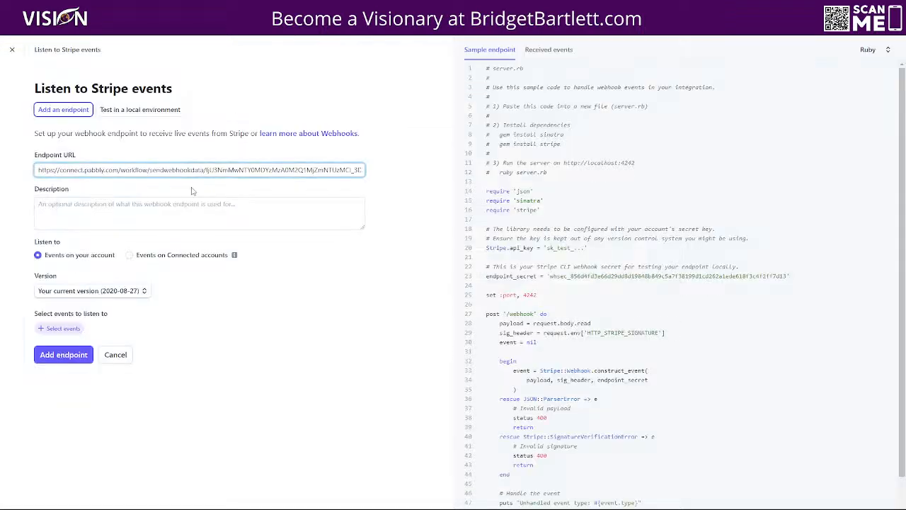
Step: Select the payment_intent.payment_failed event and create the webhook endpoint
left_click(60, 328)
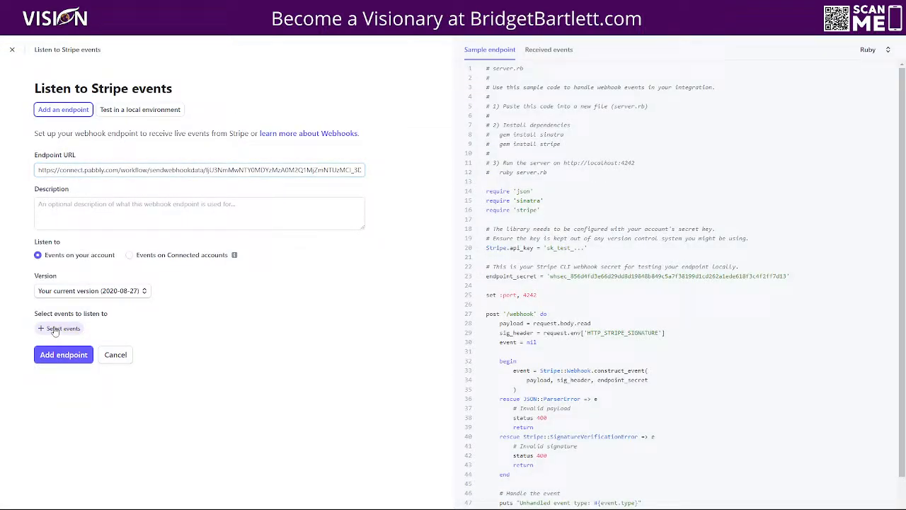
left_click(129, 108)
key("ctrl+v")
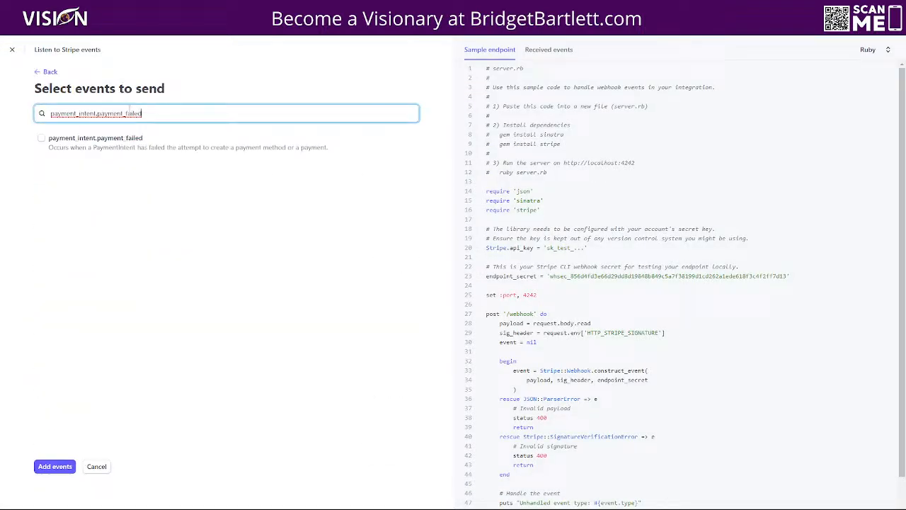
left_click(48, 141)
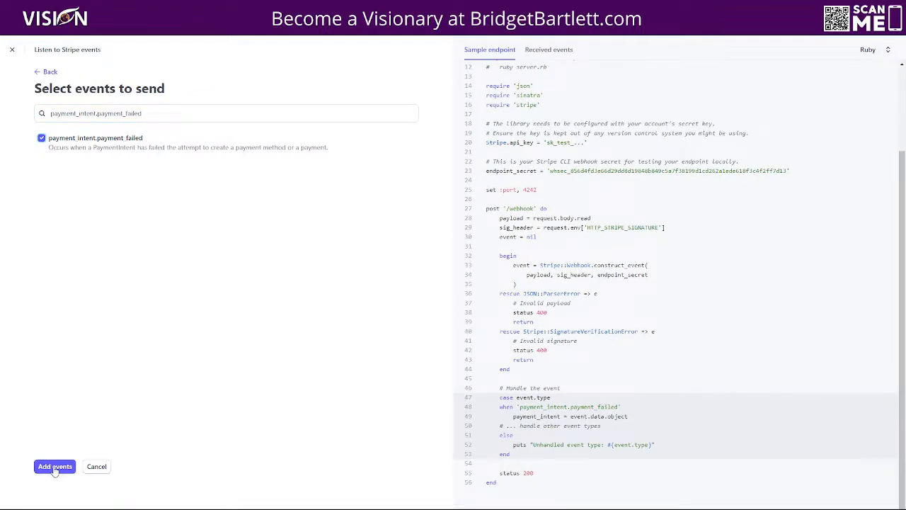
left_click(54, 466)
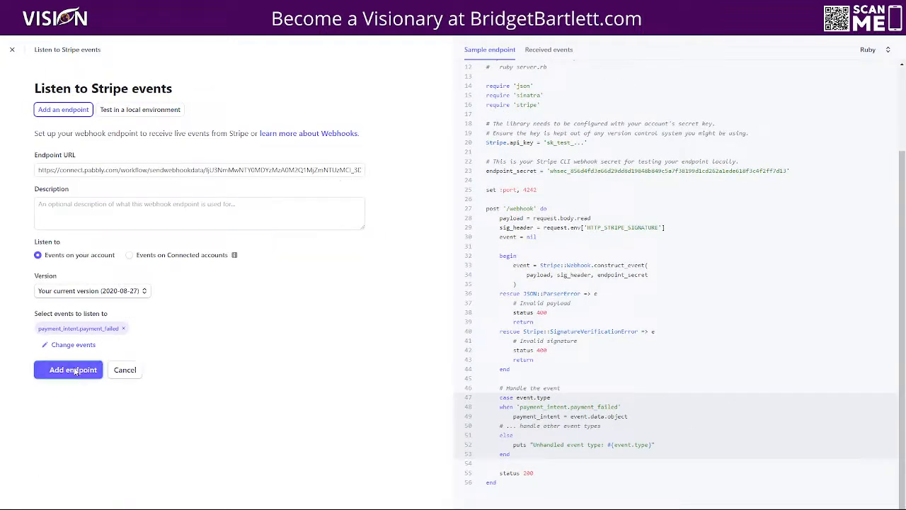
left_click(76, 370)
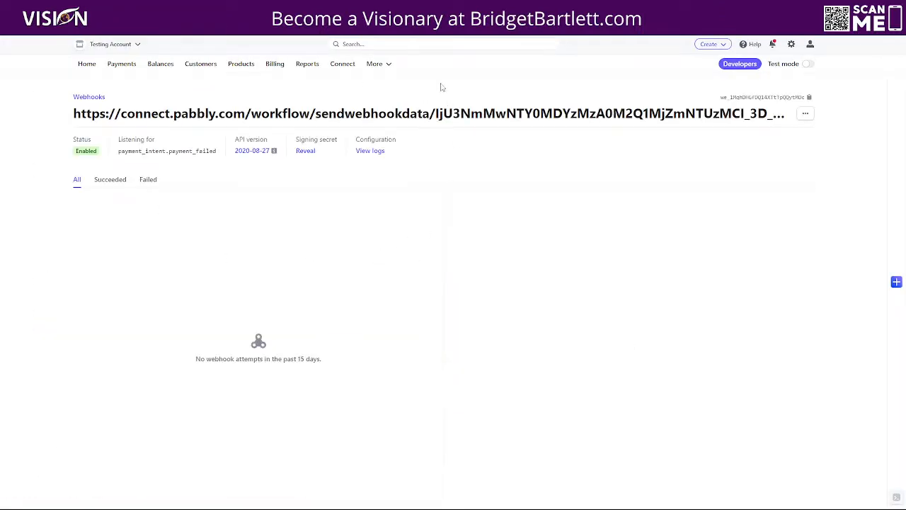
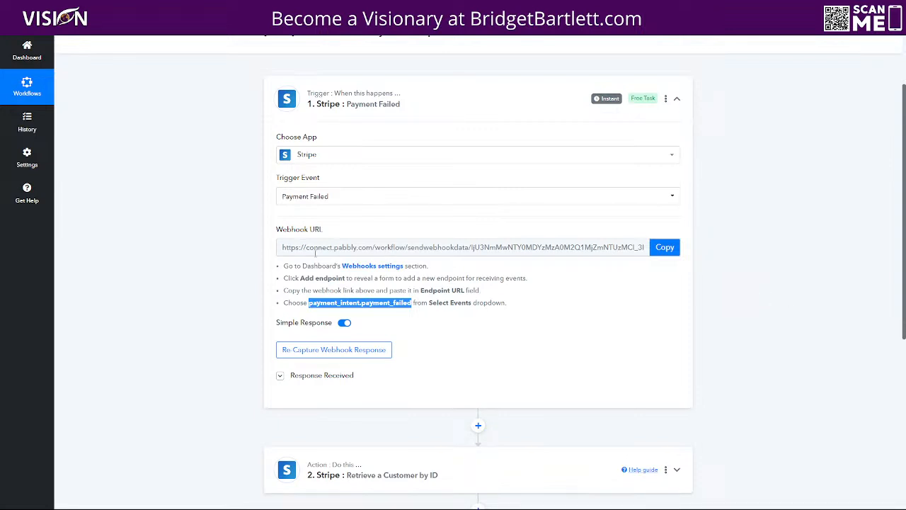
Step: Expand the Retrieve a Customer by ID step and clear its old Customer ID placeholder
scroll(181, 324, "down", 2)
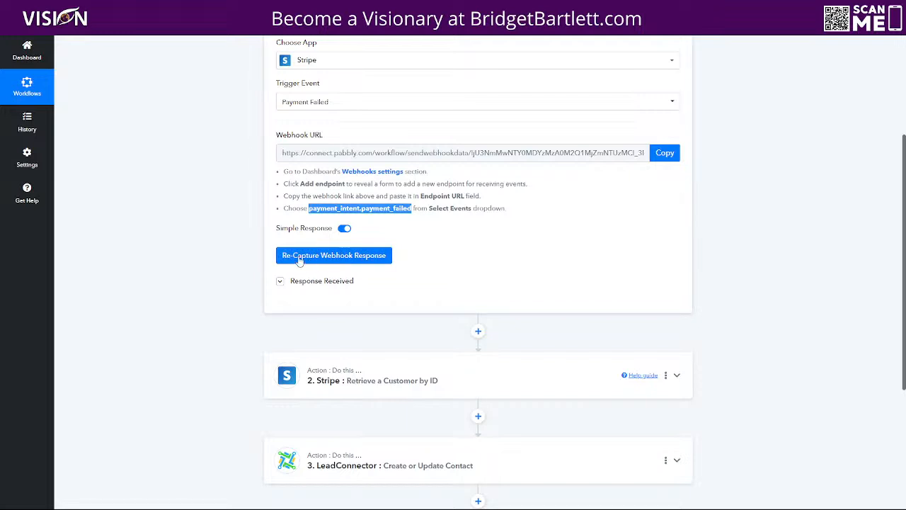
scroll(205, 341, "down", 1)
scroll(205, 341, "down", 2)
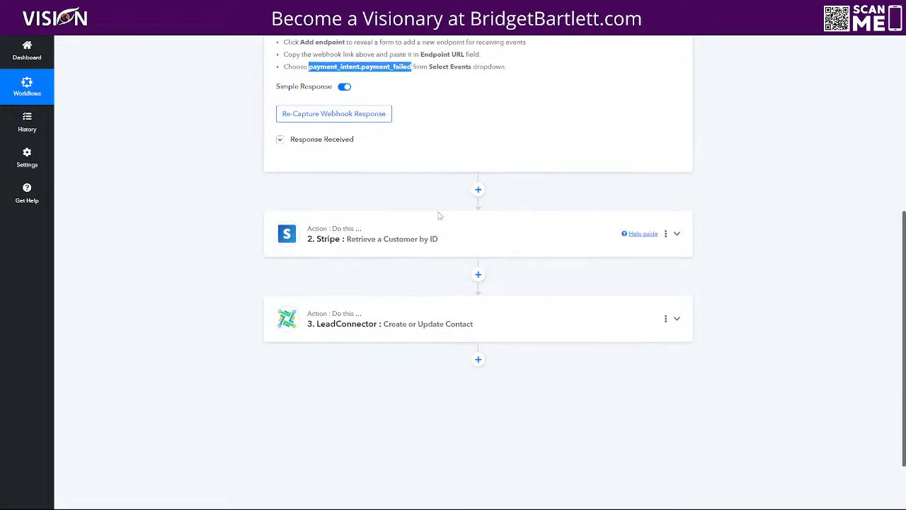
left_click(400, 238)
scroll(528, 352, "down", 2)
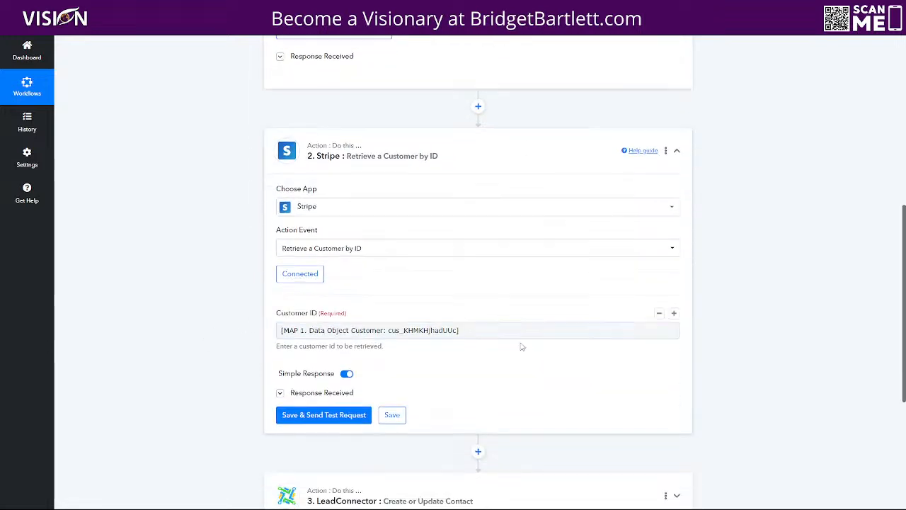
left_click(281, 272)
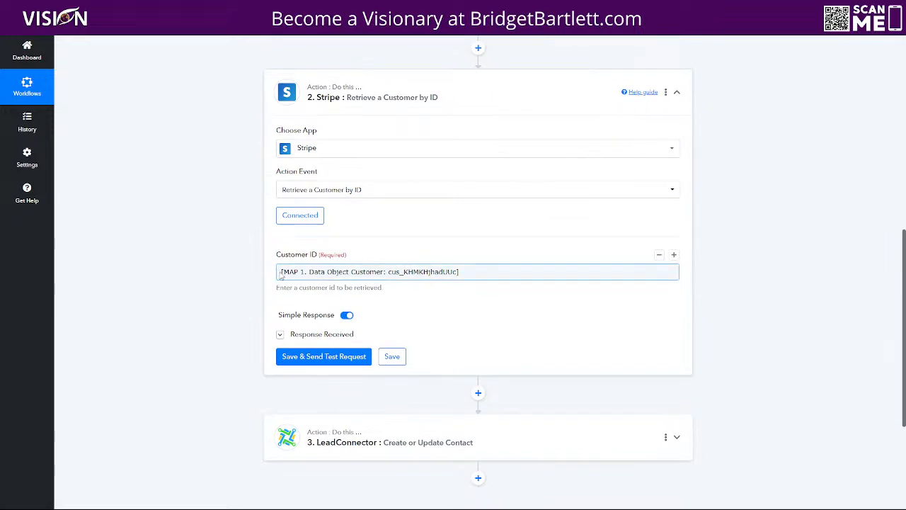
left_click(281, 275)
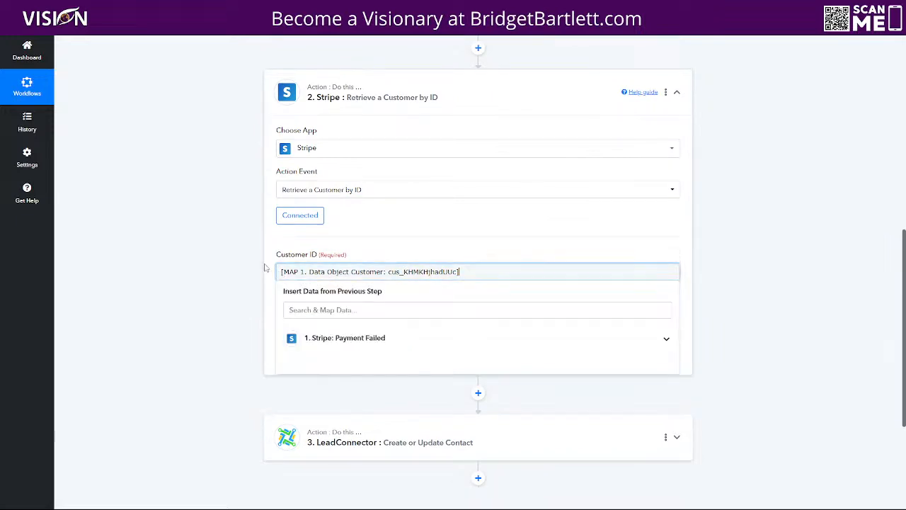
left_click_drag(484, 275, 243, 284)
key("BackSpace")
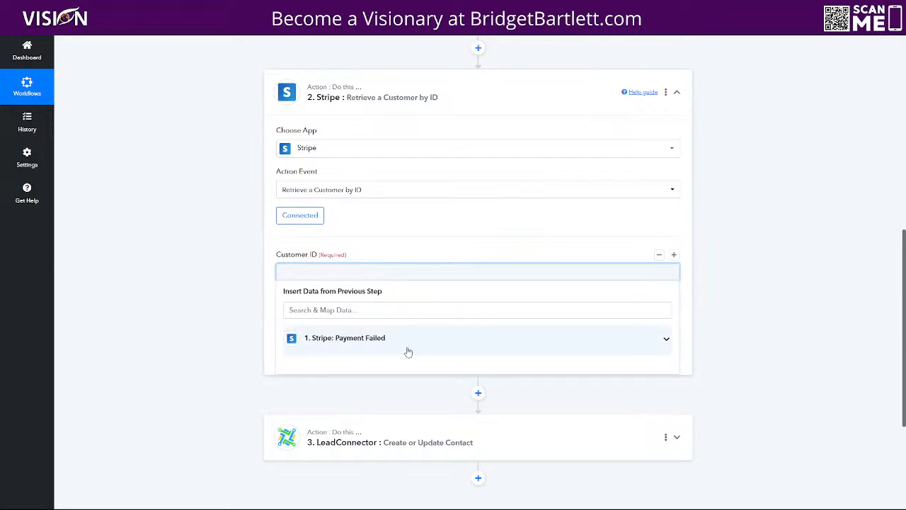
Step: Map Customer ID to the trigger's Data Object Customer, then save and run a test request
left_click(366, 337)
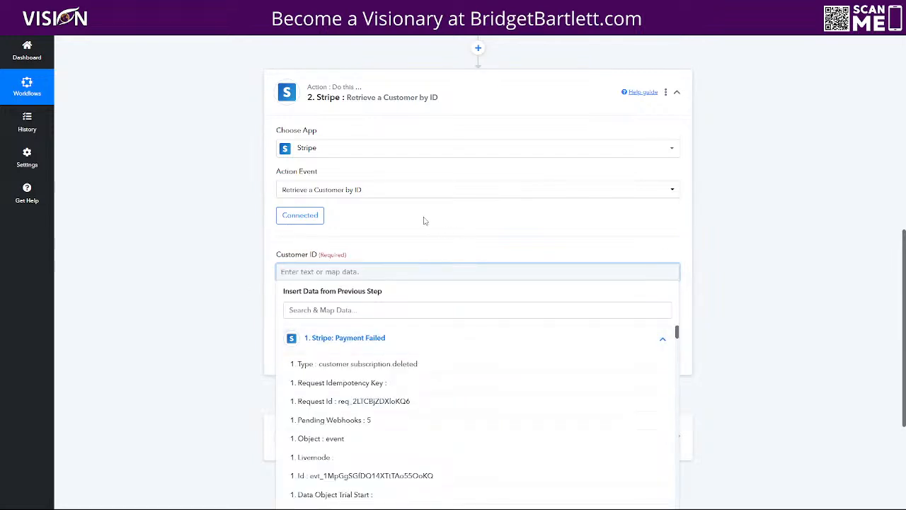
scroll(424, 222, "down", 2)
left_click(375, 168)
type("cu")
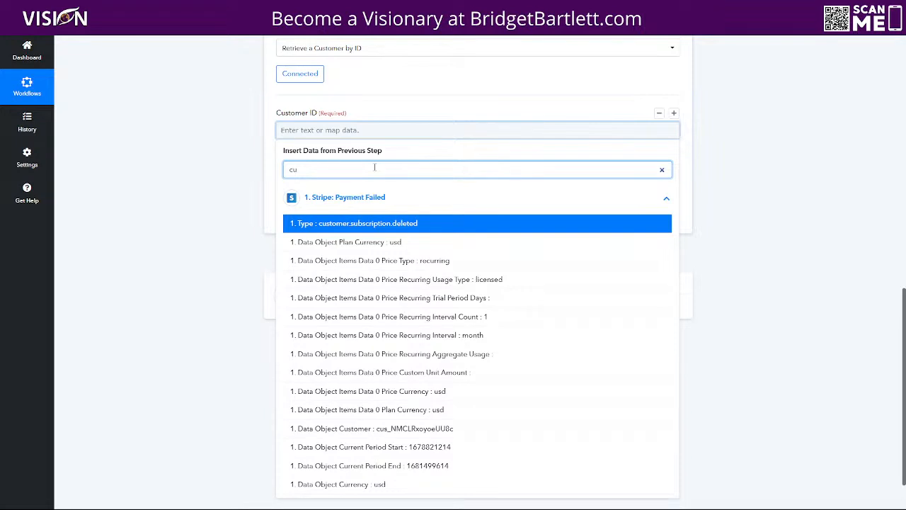
type("stomer")
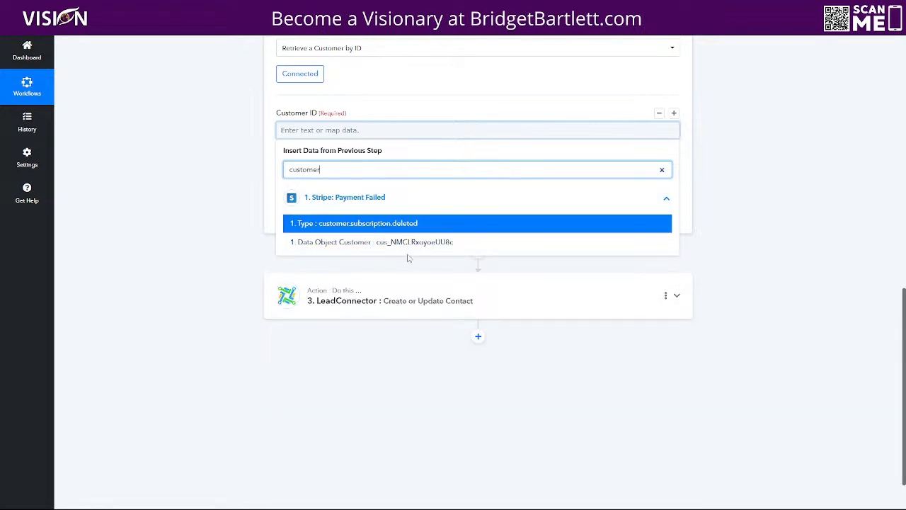
left_click(401, 244)
left_click(594, 99)
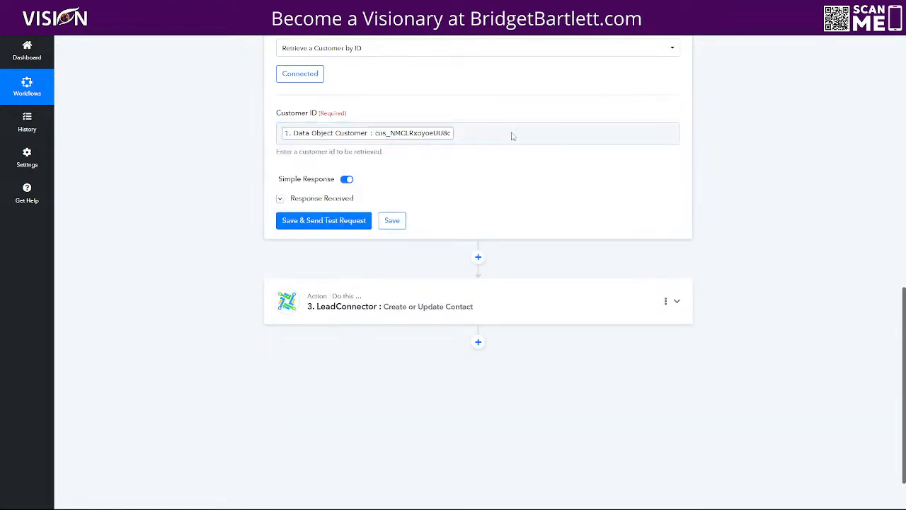
left_click(323, 220)
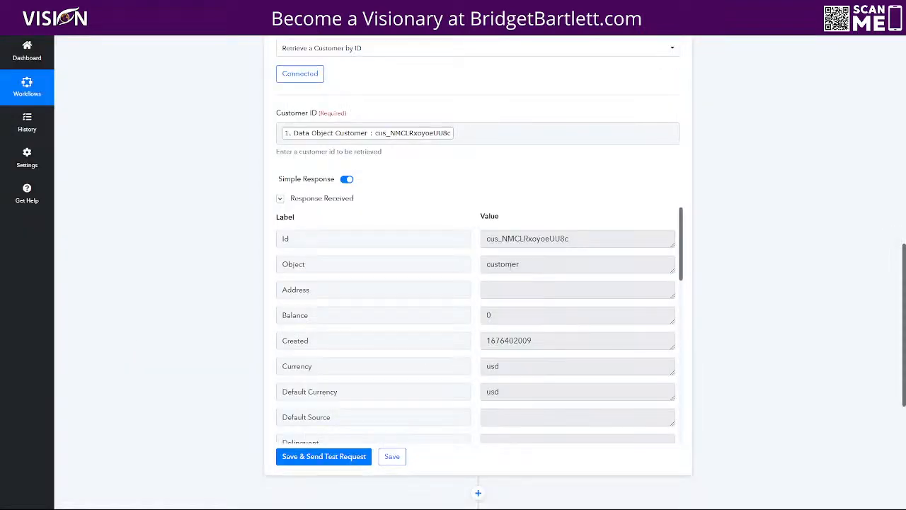
scroll(570, 323, "down", 10)
scroll(774, 309, "down", 5)
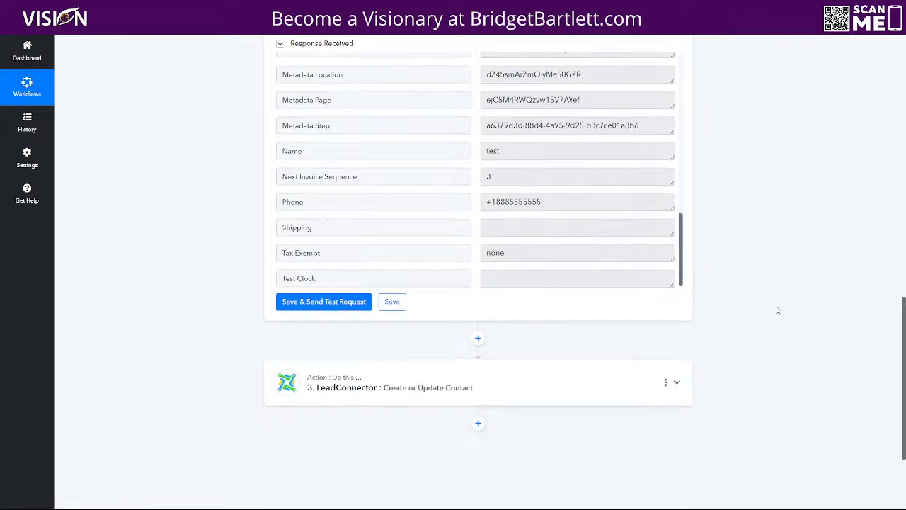
Step: Map the LeadConnector contact's Email field to the retrieved customer's email
left_click(394, 255)
scroll(194, 347, "down", 3)
scroll(194, 344, "down", 2)
left_click_drag(398, 304, 269, 317)
key("BackSpace")
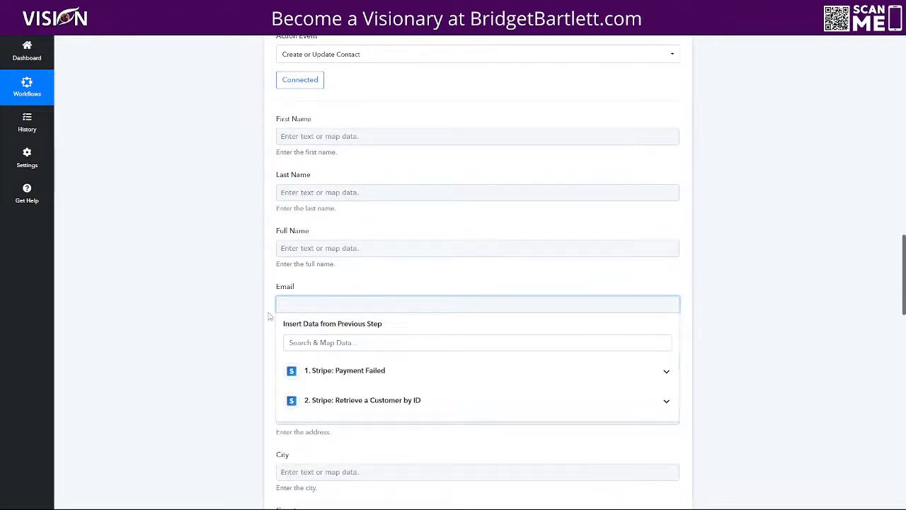
left_click(324, 400)
scroll(478, 405, "down", 3)
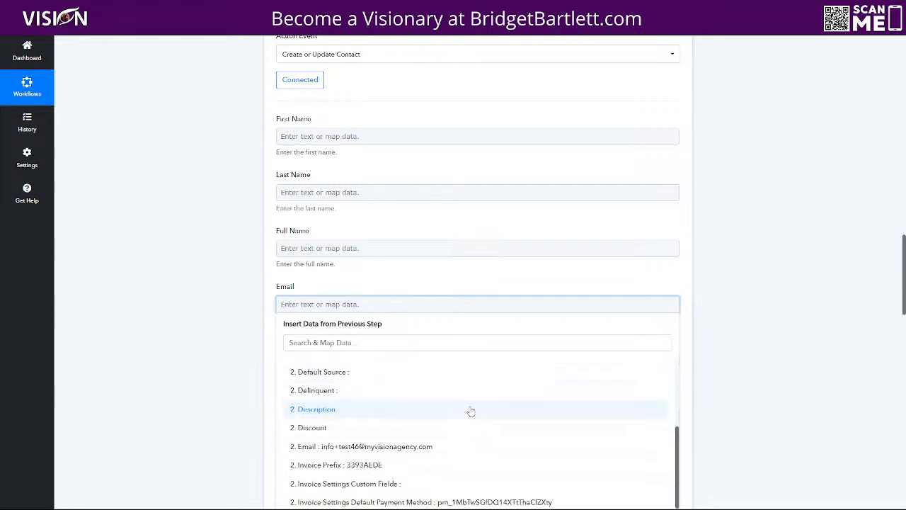
scroll(478, 404, "down", 2)
left_click(390, 398)
left_click(460, 271)
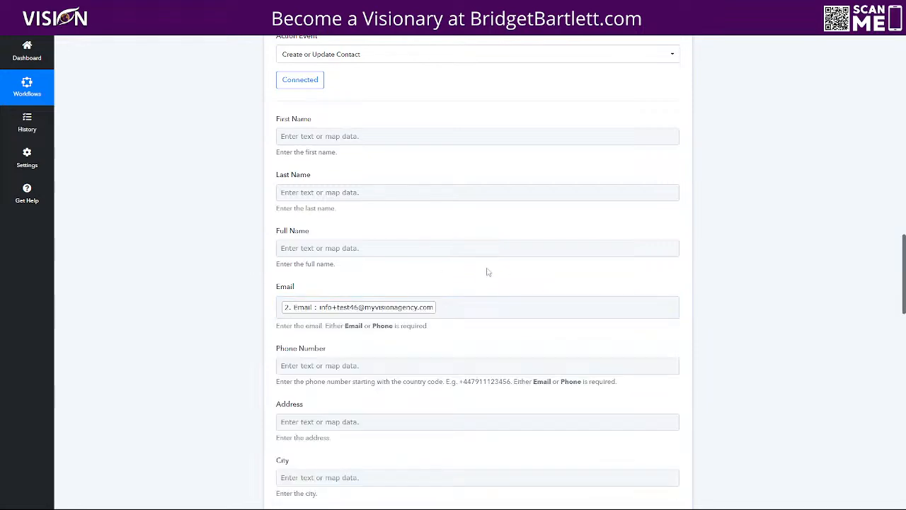
scroll(493, 266, "down", 3)
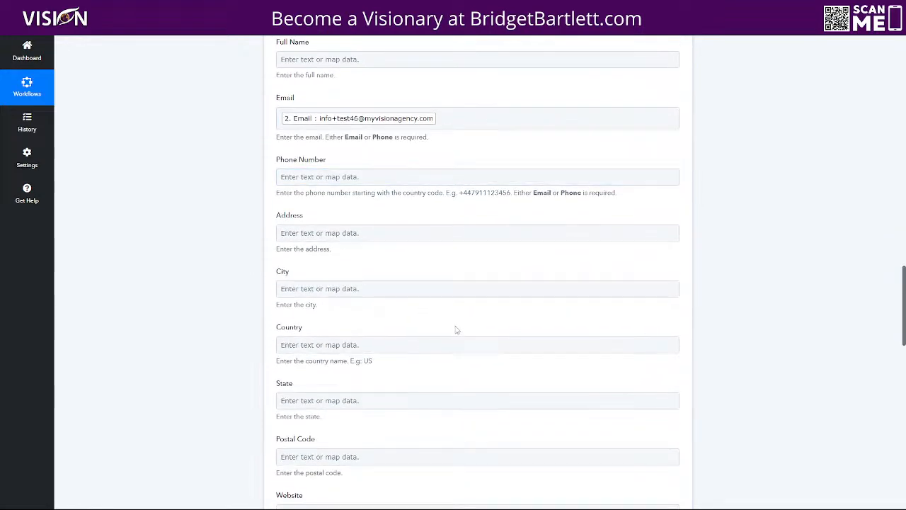
scroll(457, 329, "down", 6)
Step: Set the Tags value to 'Payment Made:' followed by the mapped Data Object Plan Nickname
left_click(287, 191)
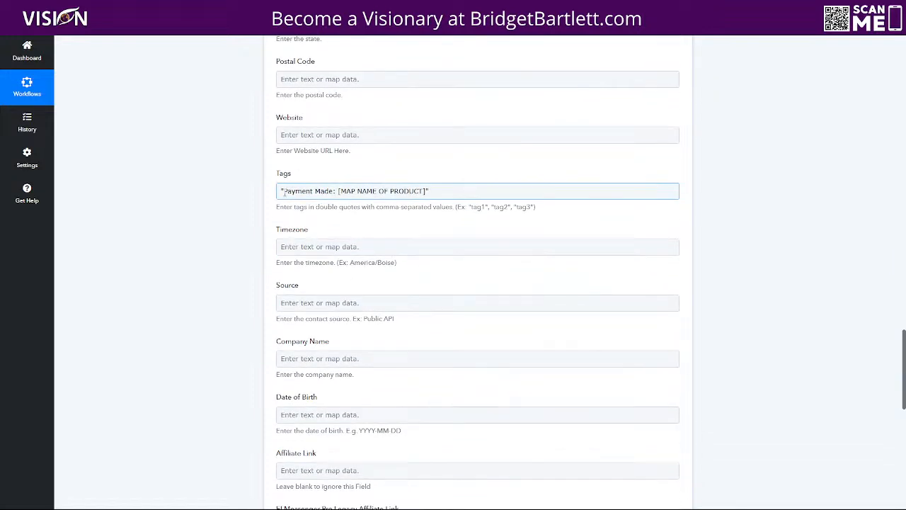
left_click_drag(284, 192, 335, 191)
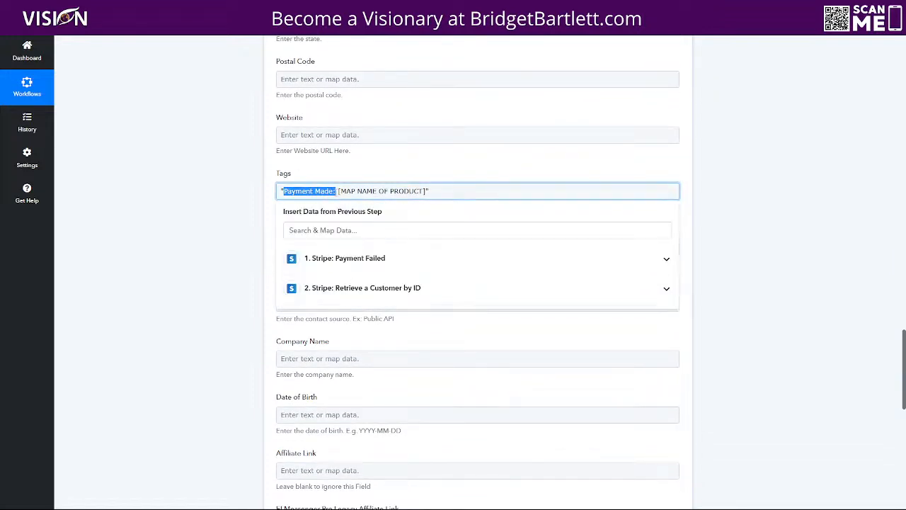
left_click(337, 191)
left_click_drag(338, 192, 428, 201)
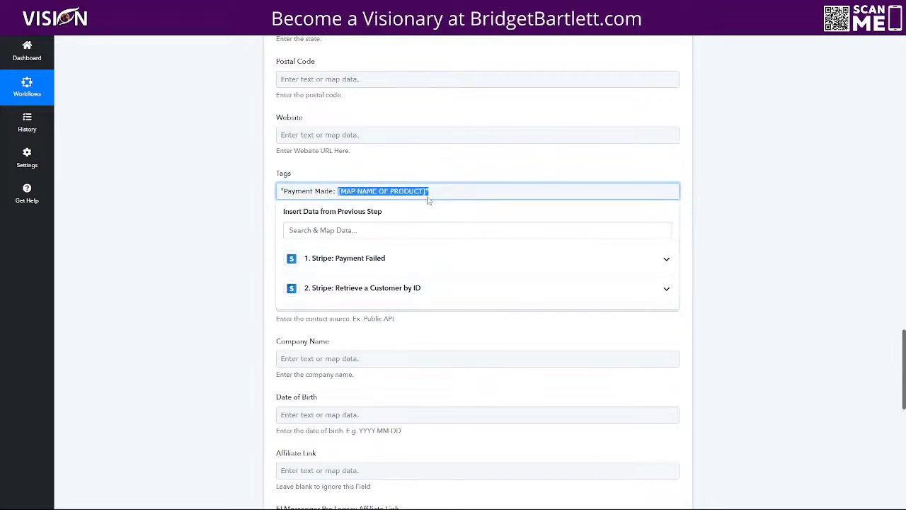
left_click(359, 289)
scroll(392, 379, "down", 5)
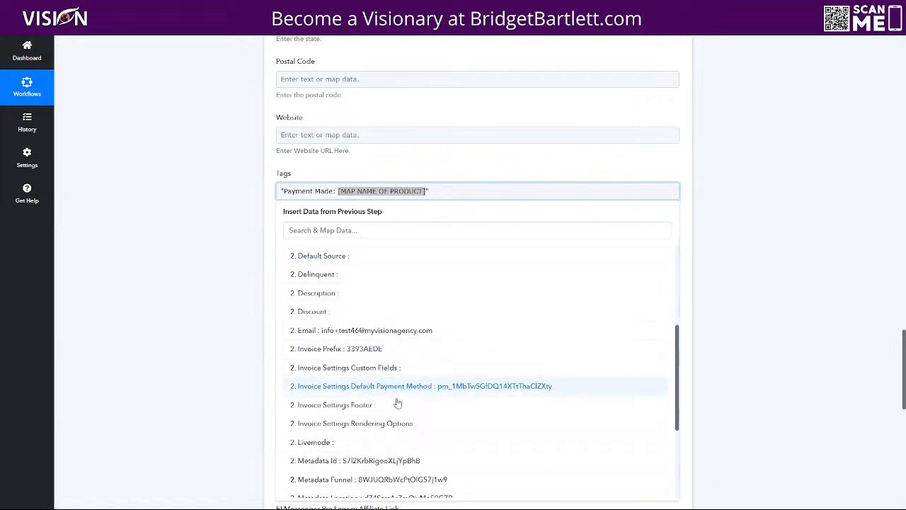
scroll(410, 425, "down", 3)
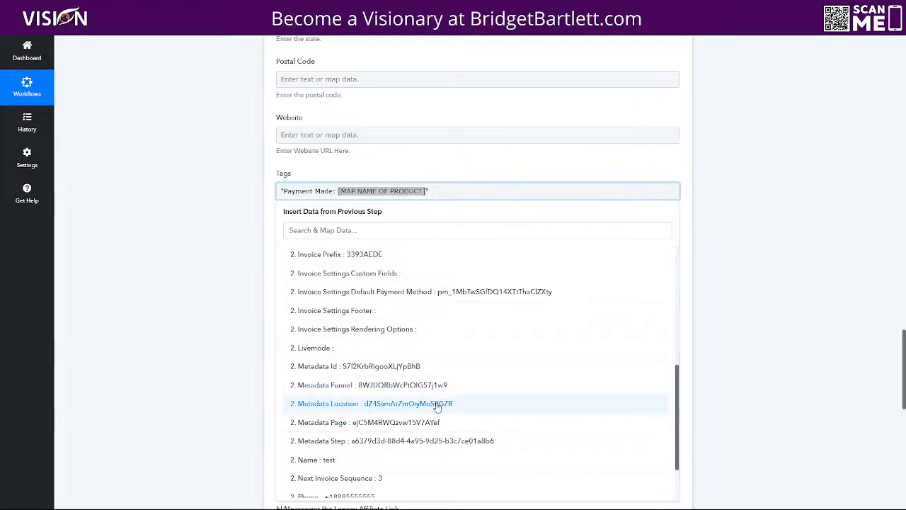
scroll(425, 400, "down", 4)
scroll(417, 399, "down", 2)
scroll(421, 400, "up", 5)
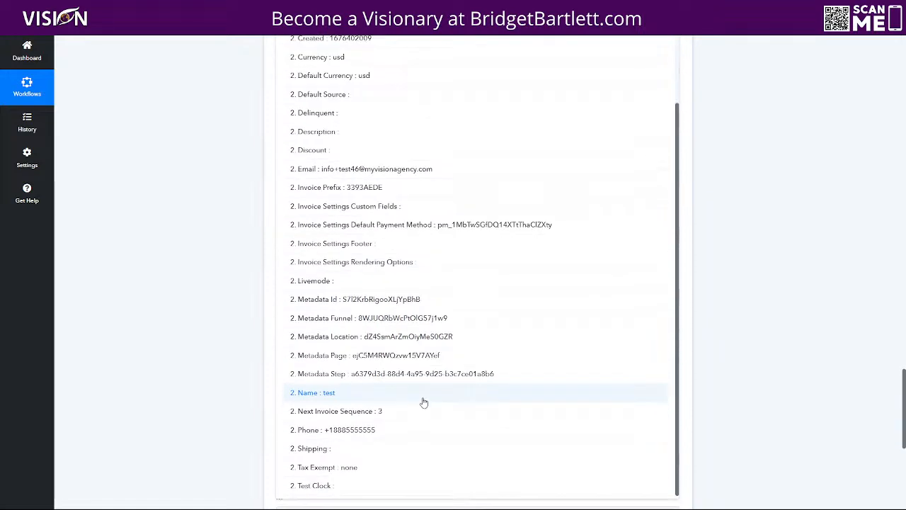
scroll(425, 400, "up", 4)
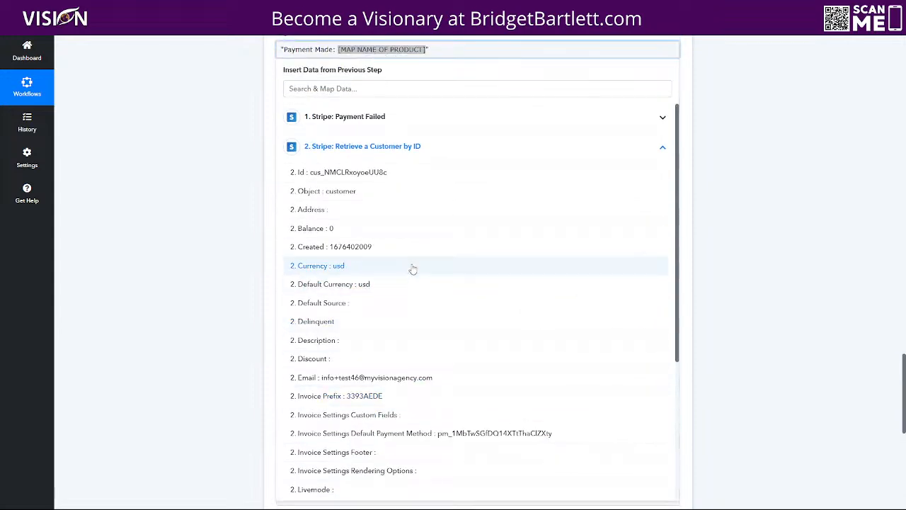
scroll(445, 300, "down", 6)
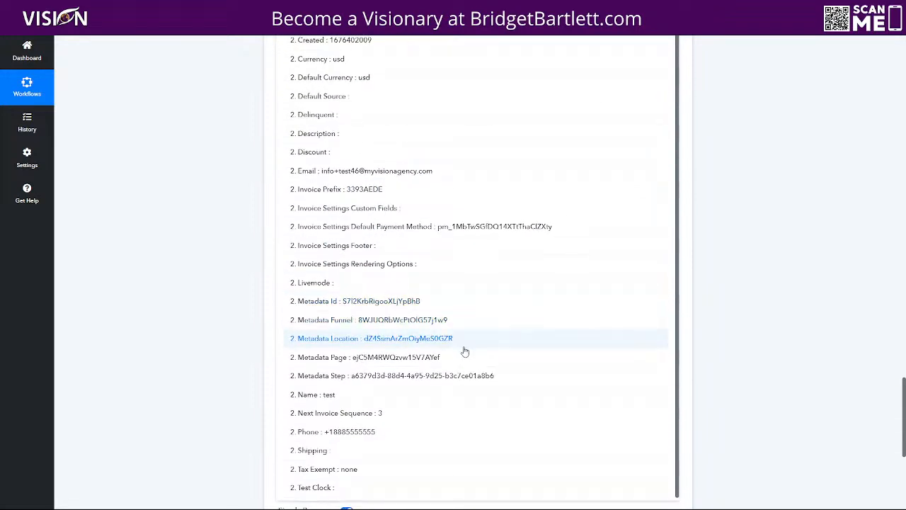
scroll(489, 347, "down", 1)
scroll(503, 347, "up", 5)
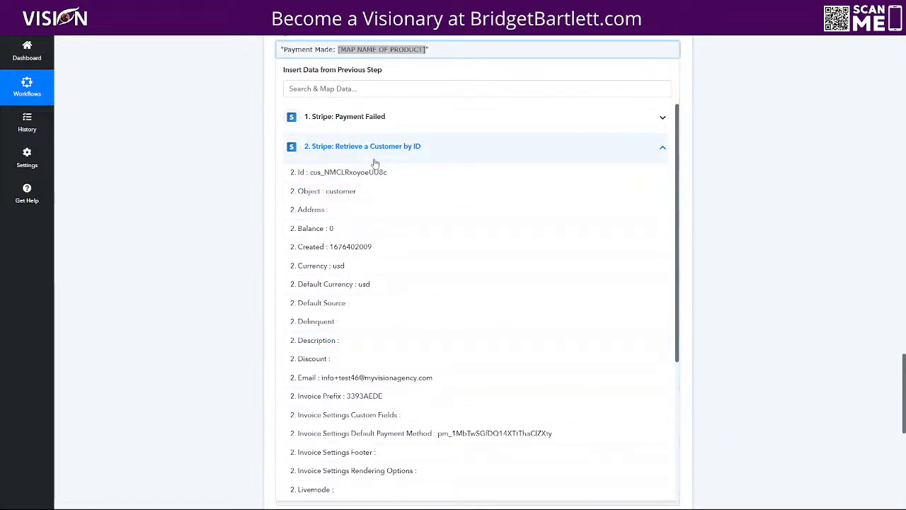
left_click(368, 117)
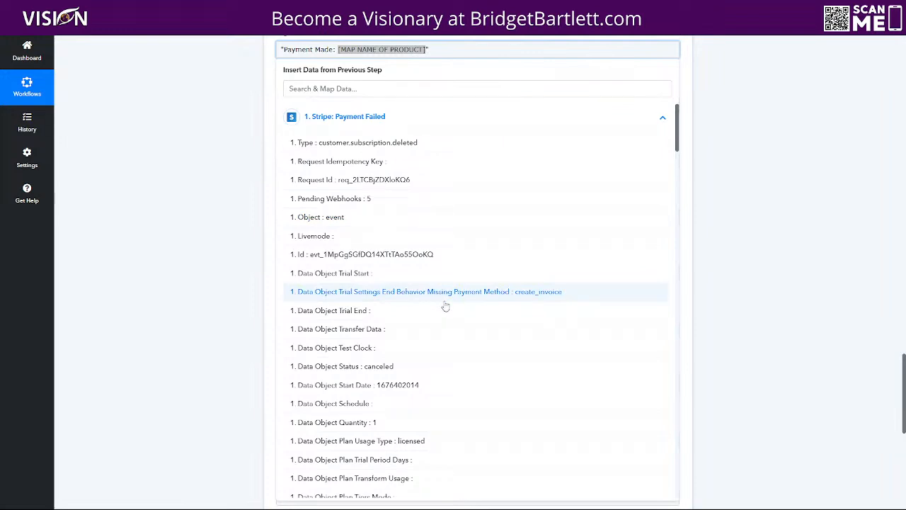
scroll(439, 301, "down", 3)
scroll(450, 228, "down", 10)
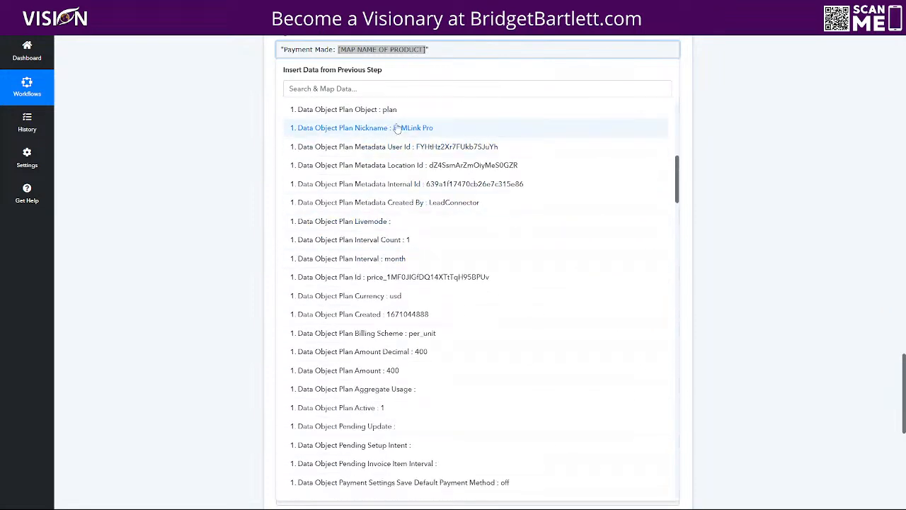
left_click(369, 126)
left_click(750, 116)
Step: Save the contact step and send a test request
scroll(739, 204, "up", 2)
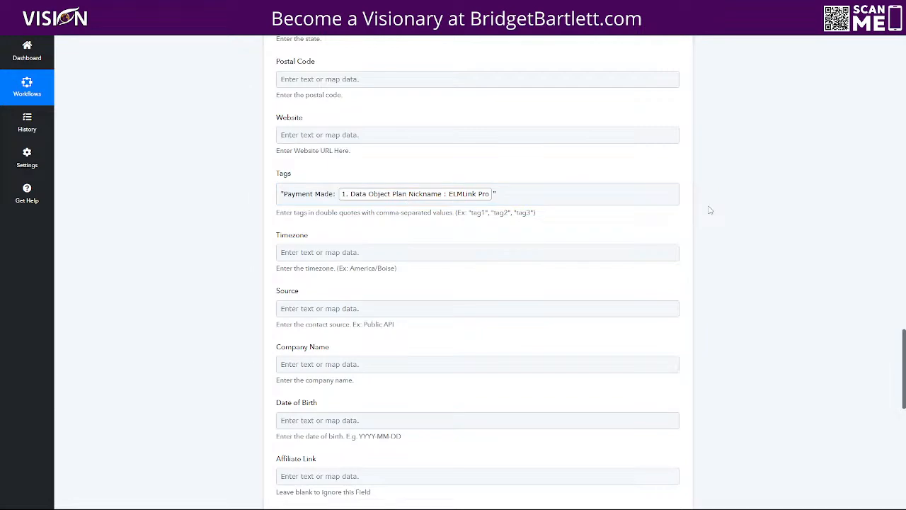
scroll(708, 209, "down", 5)
scroll(708, 208, "down", 3)
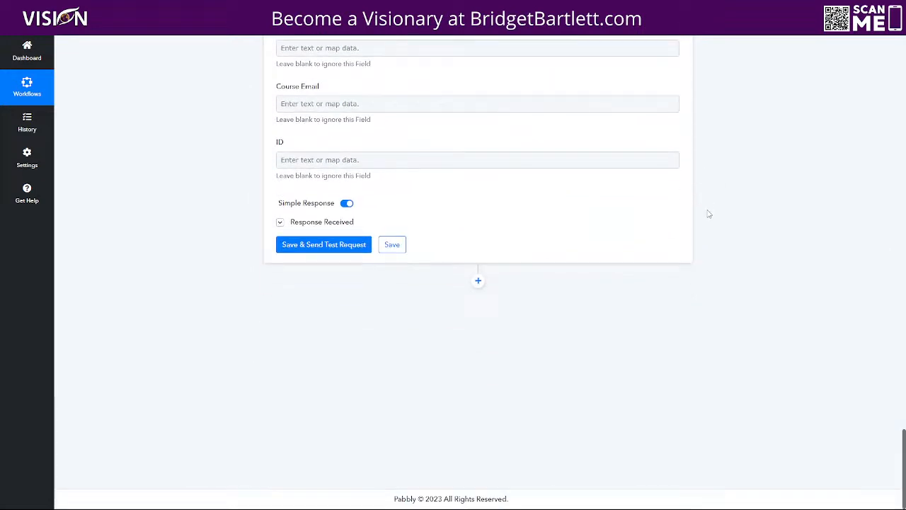
left_click(315, 243)
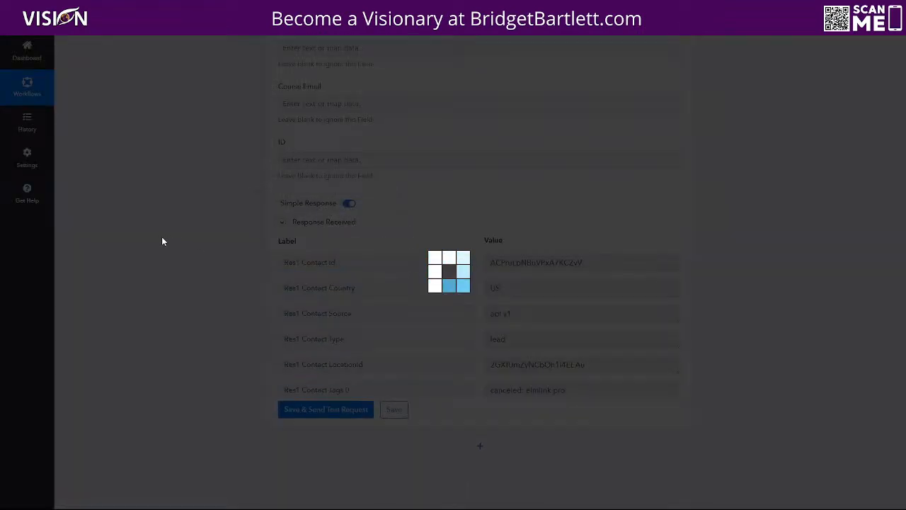
Step: Leave Canceled ELM Tools and open the Payment Made ELM Tools folder of authorization workflows
scroll(720, 340, "down", 3)
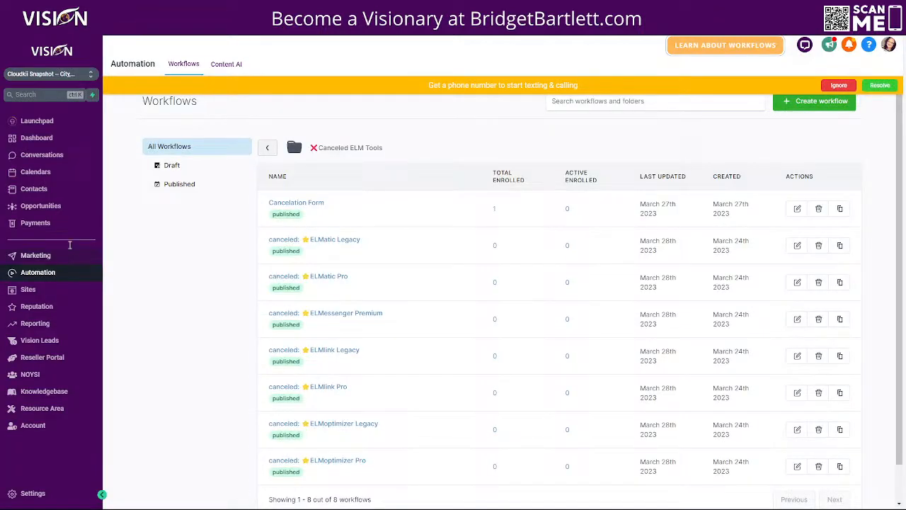
left_click(271, 148)
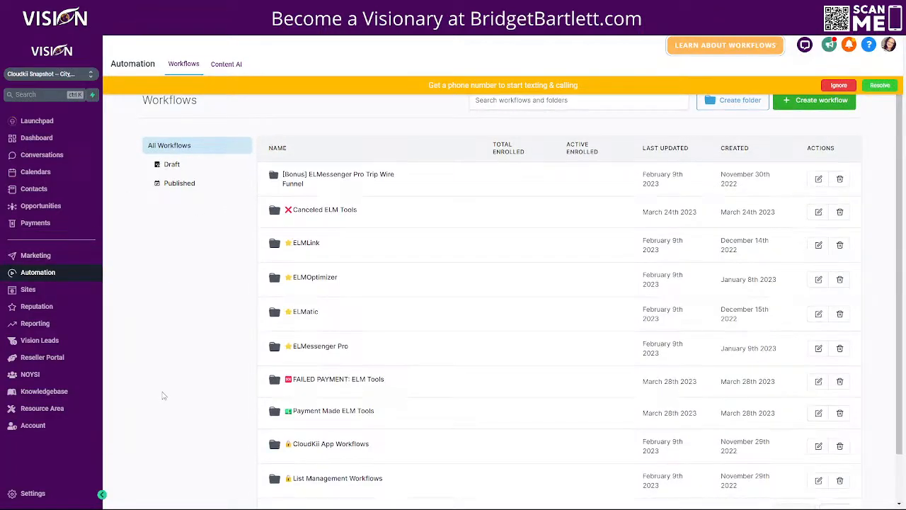
scroll(312, 234, "down", 1)
left_click(313, 367)
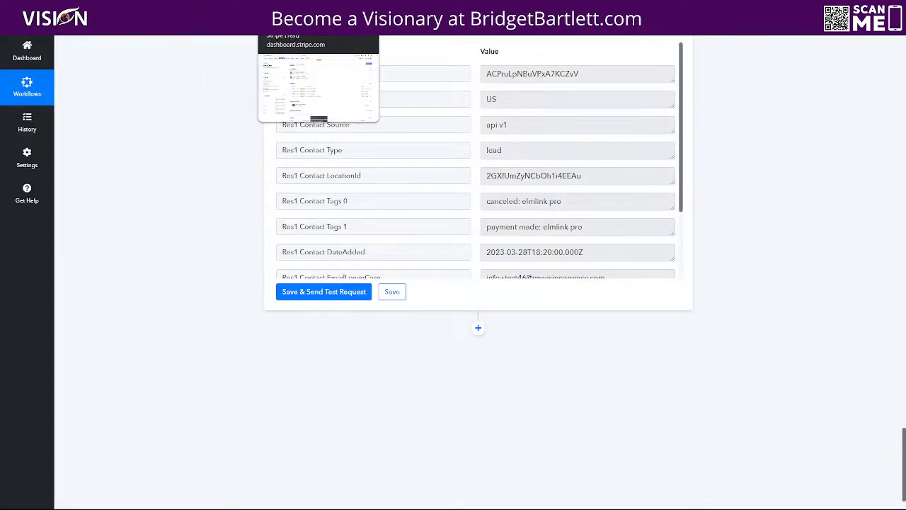
left_click(455, 10)
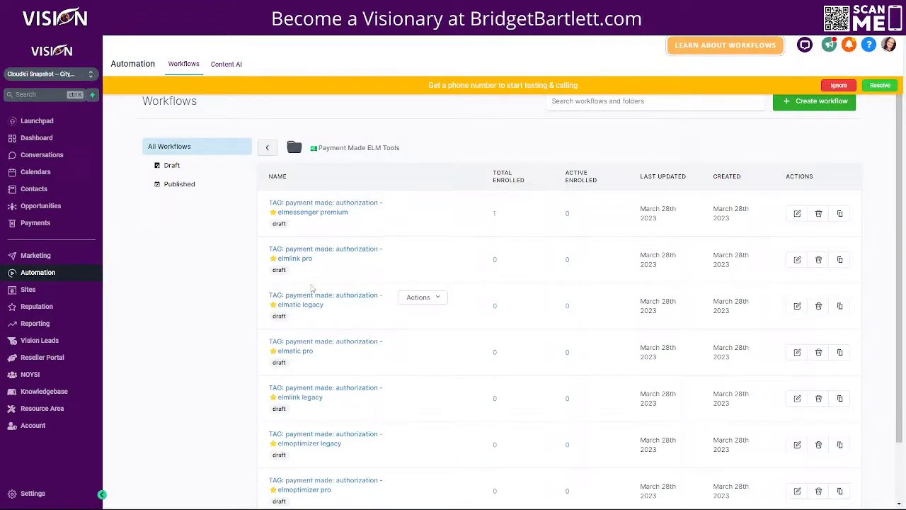
Step: Add an Add To Notes action to the elmlink pro workflow containing the title's tag text
left_click(298, 259)
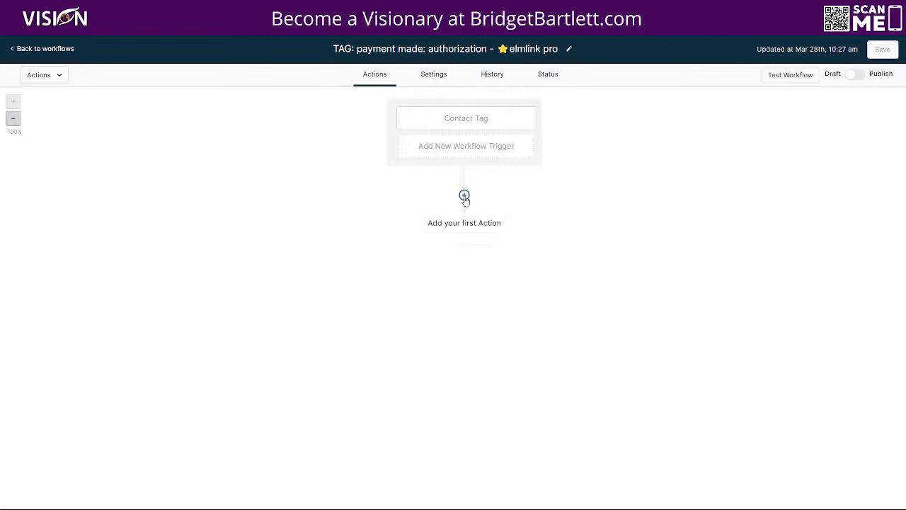
left_click(465, 197)
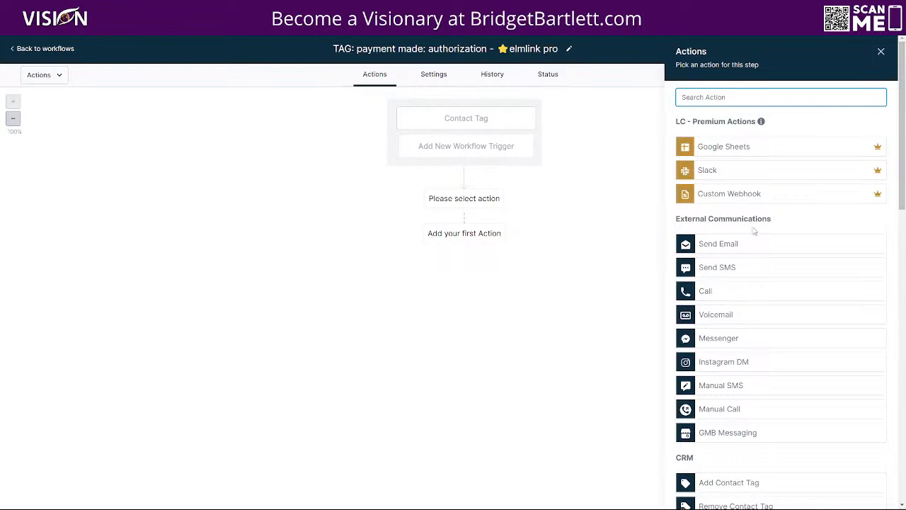
scroll(765, 270, "down", 3)
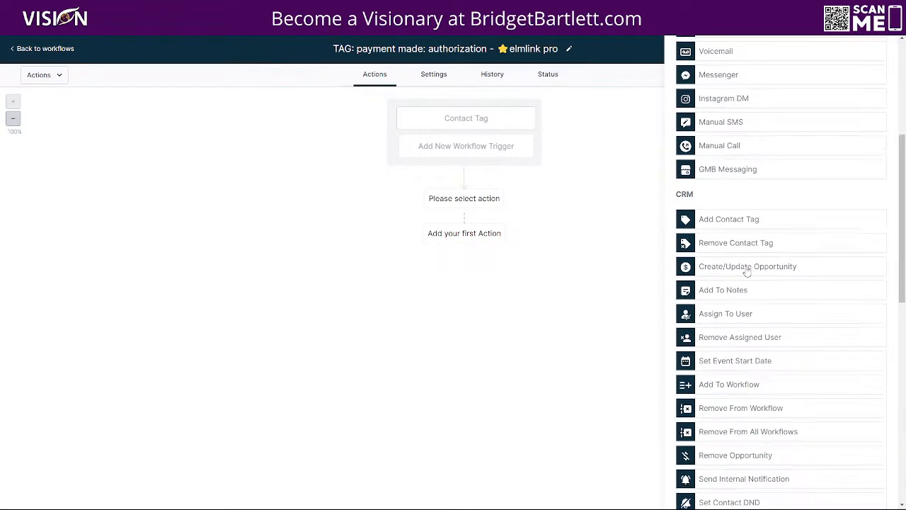
left_click(732, 270)
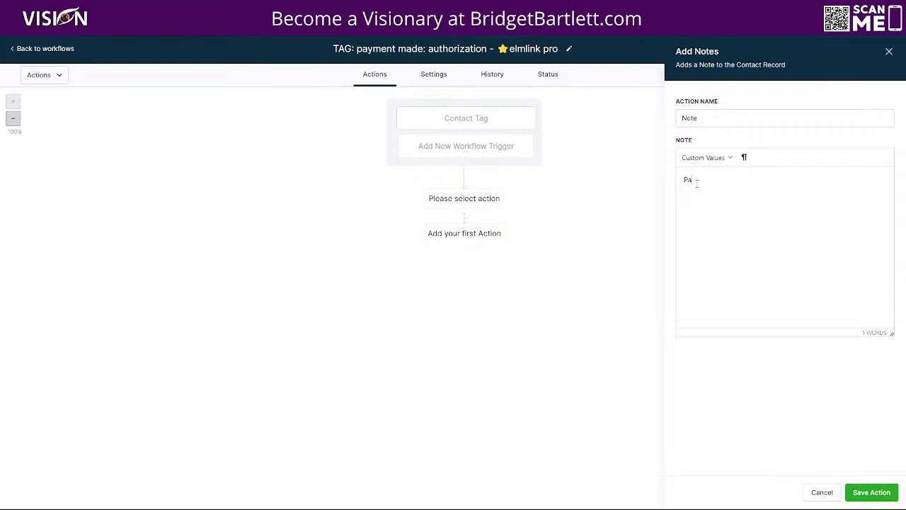
key("BackSpace")
key("BackSpace")
left_click_drag(357, 48, 555, 46)
key("ctrl+c")
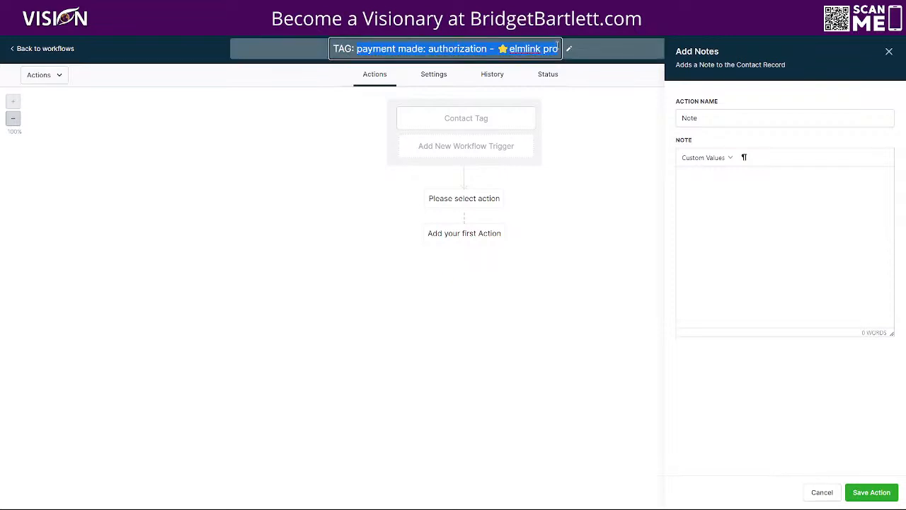
left_click(715, 179)
key("ctrl+v")
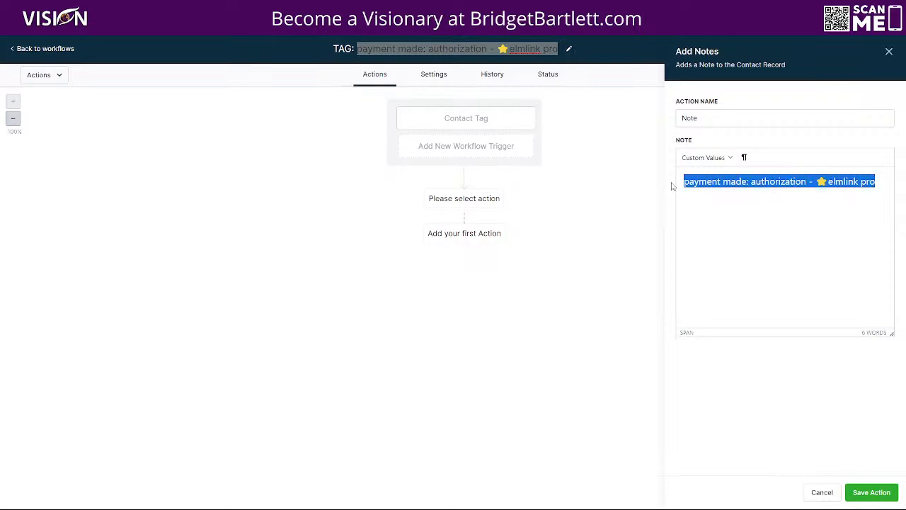
key("BackSpace")
key("ctrl+v")
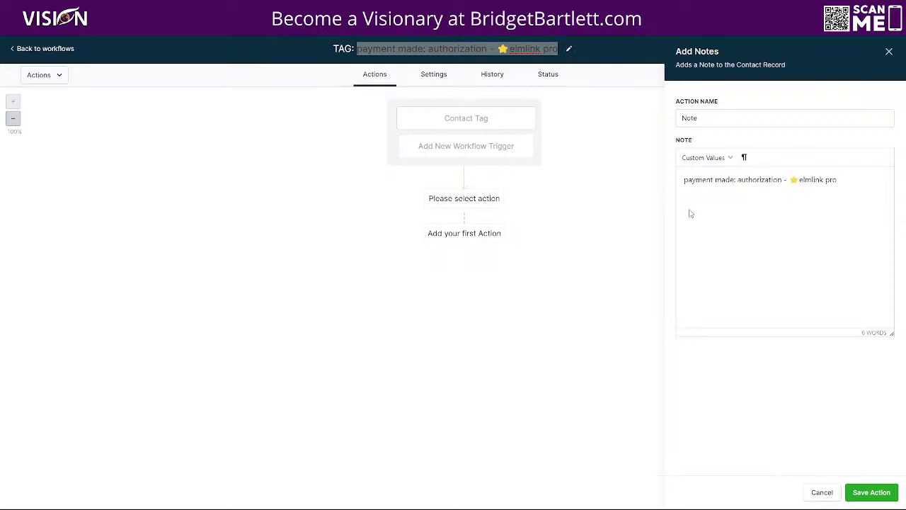
left_click(868, 490)
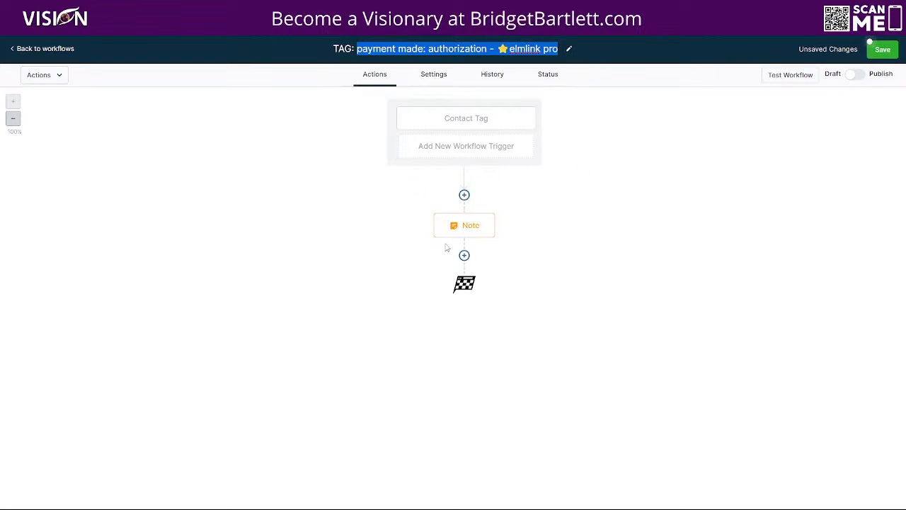
Step: Publish and save the workflow, then return to the workflows list
left_click(854, 74)
left_click(880, 47)
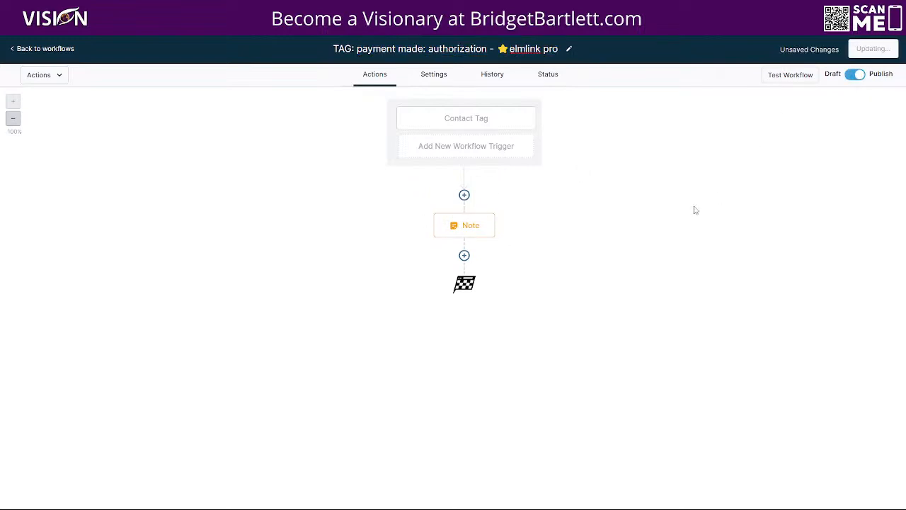
left_click(356, 49)
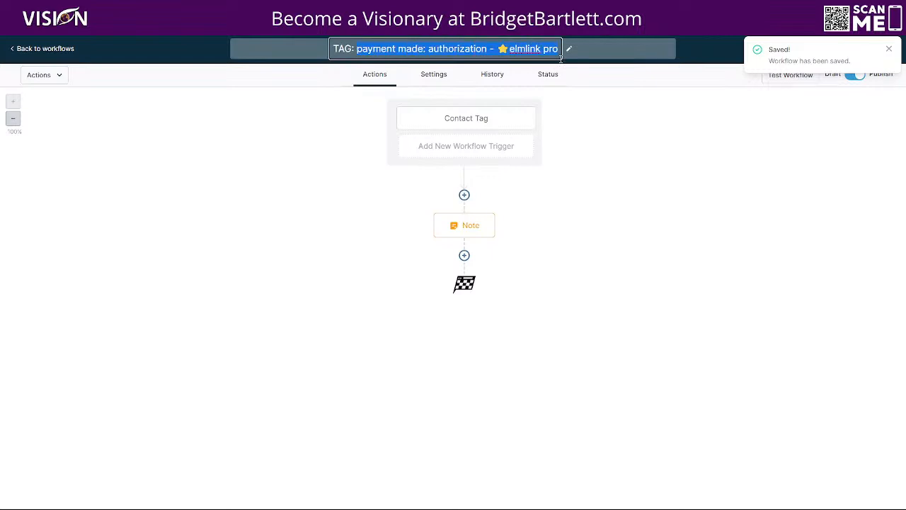
left_click(51, 48)
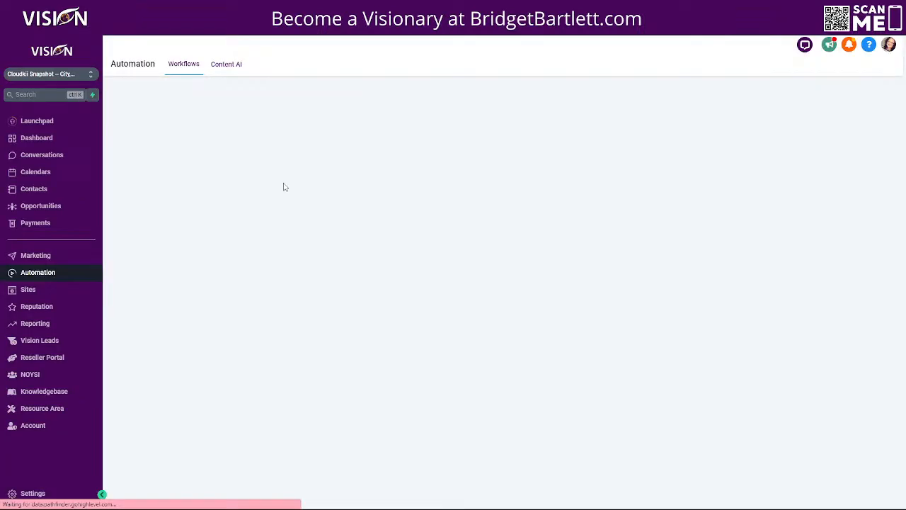
Step: Open the first contact from Contacts, dismiss the phone prompt, and view its Notes tab
left_click(35, 189)
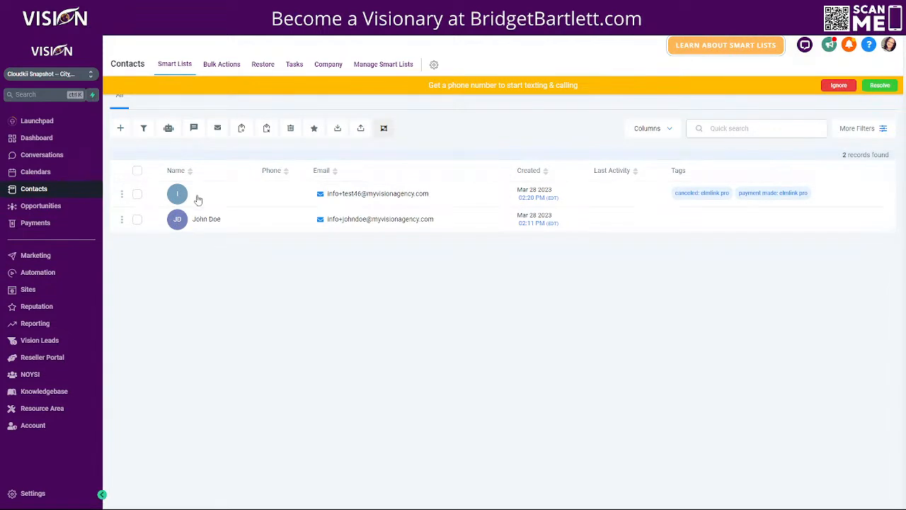
left_click(197, 203)
left_click(838, 85)
left_click(807, 92)
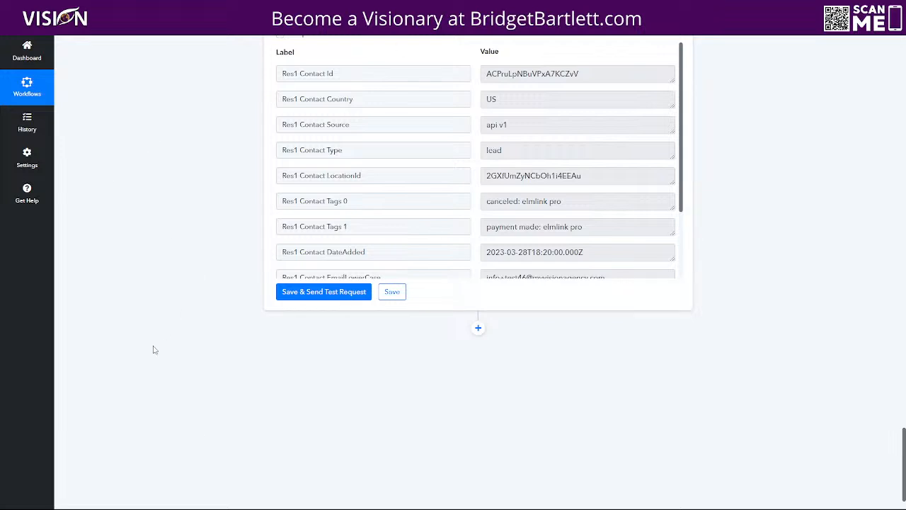
Step: Close the contact and scroll the Pabbly workflow back up to the Stripe trigger step
scroll(155, 349, "up", 1)
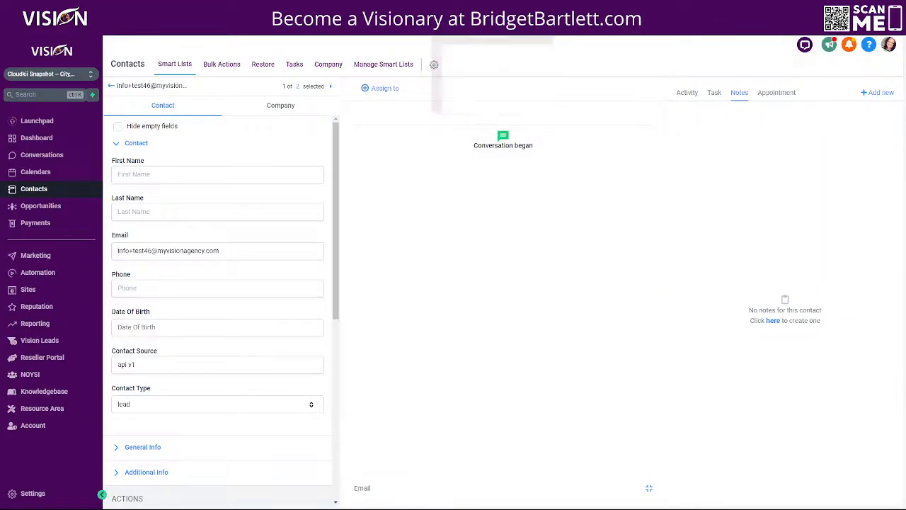
left_click(112, 87)
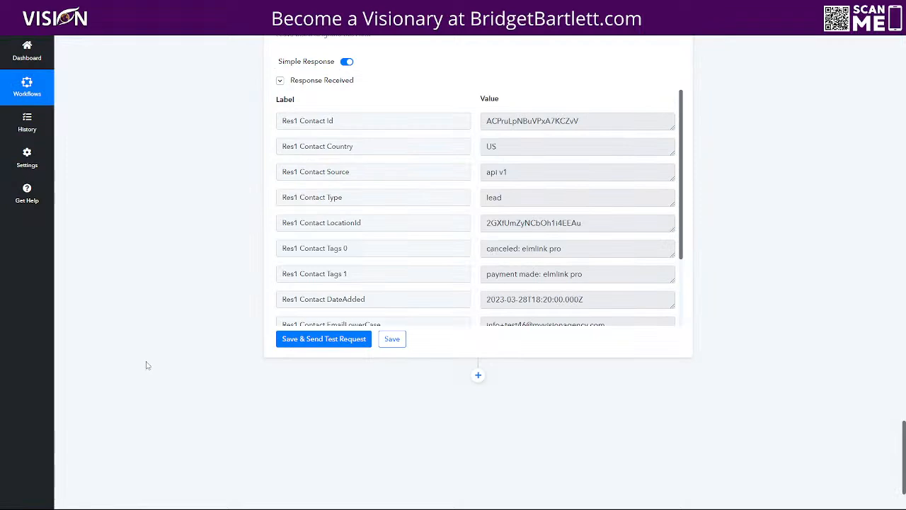
scroll(146, 364, "up", 15)
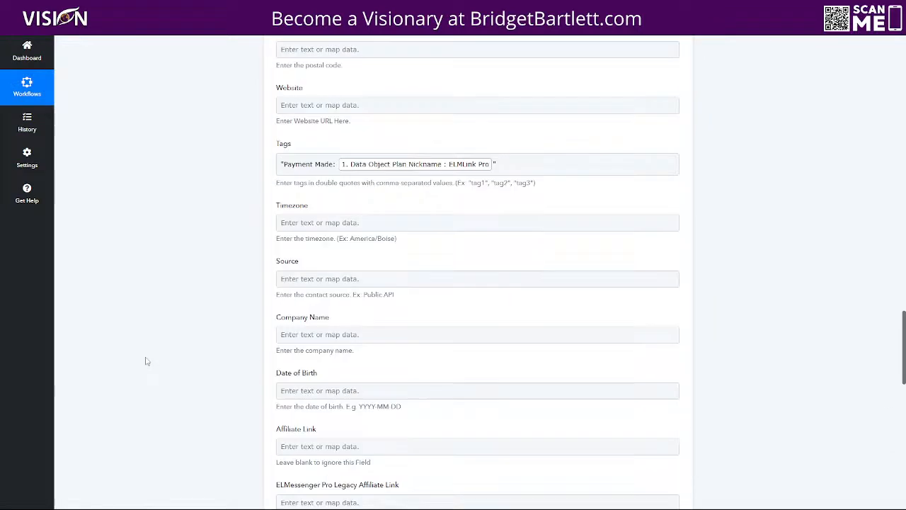
scroll(166, 334, "up", 6)
scroll(285, 301, "down", 2)
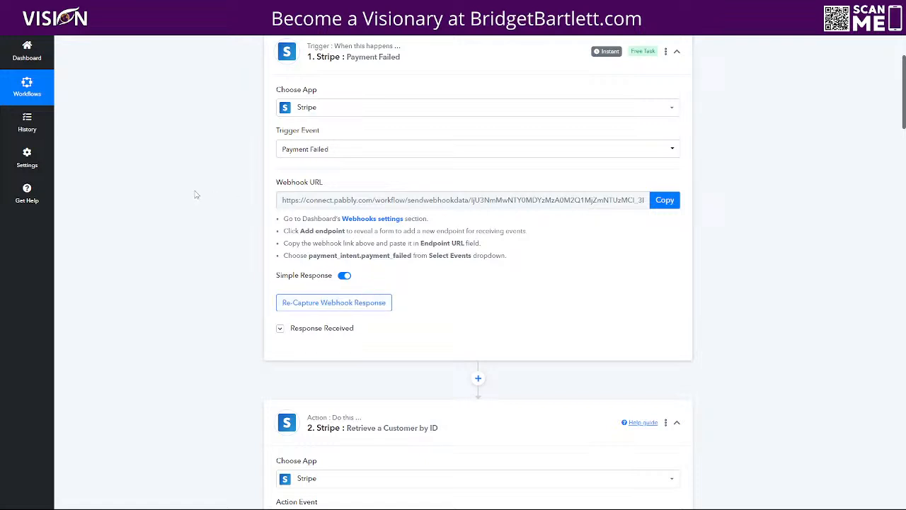
scroll(170, 170, "up", 2)
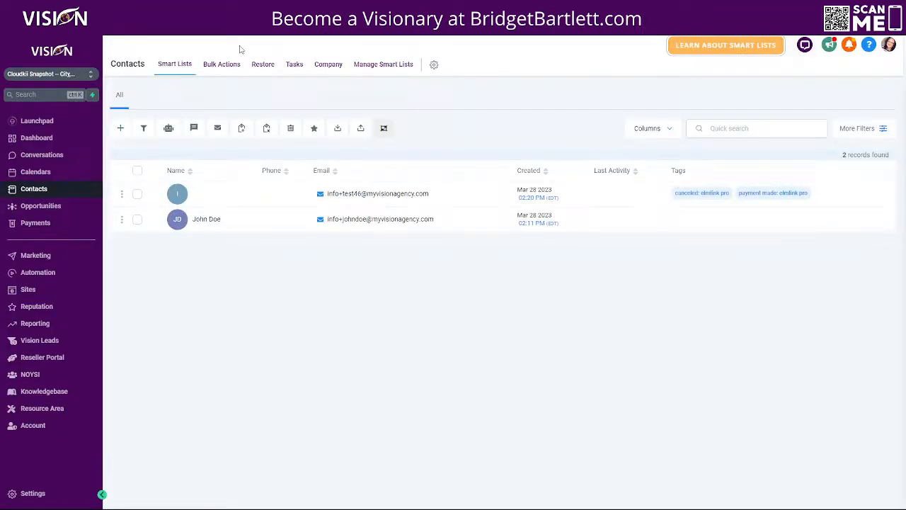
Step: Inspect the Contact Tag trigger of the failed payment ELMatic Pro workflow in FAILED PAYMENT: ELM Tools
left_click(44, 277)
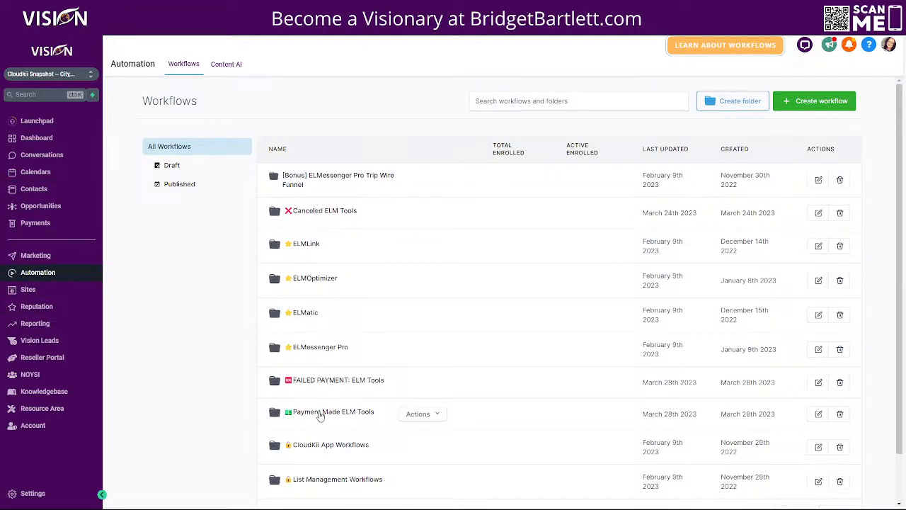
left_click(320, 382)
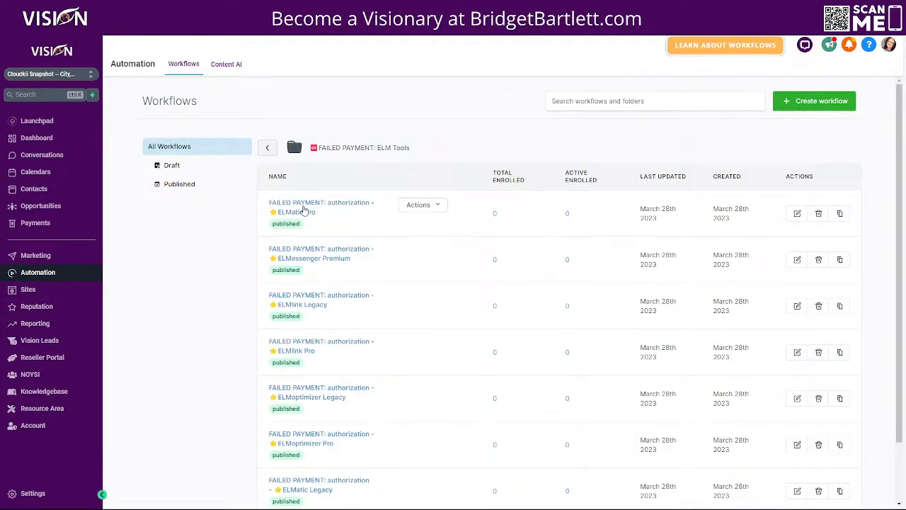
left_click(303, 209)
left_click(486, 122)
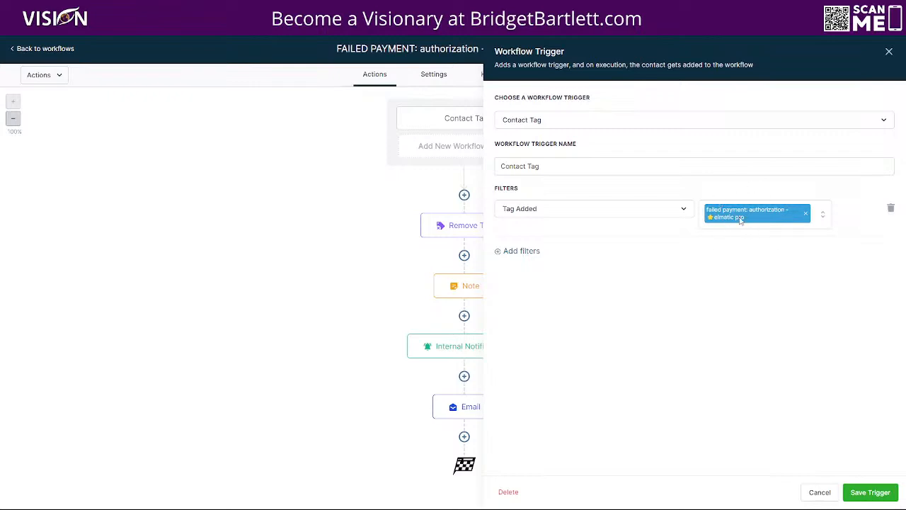
left_click(48, 48)
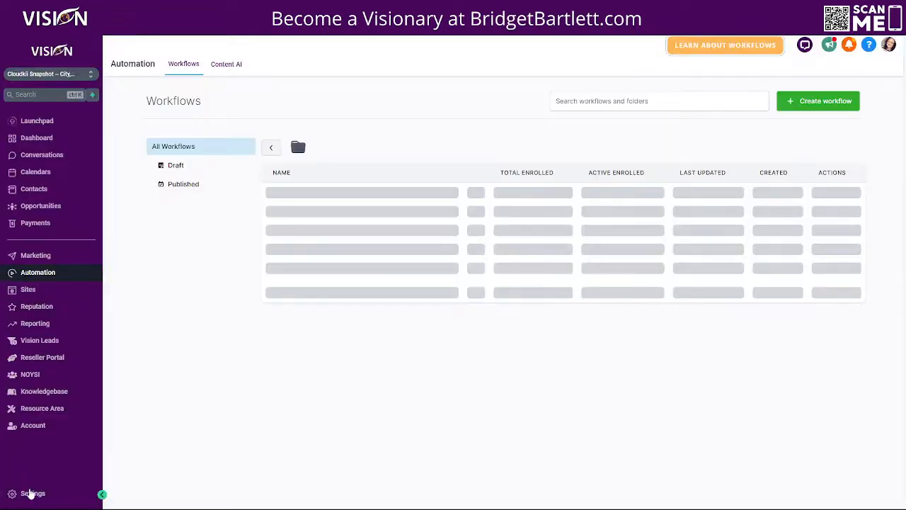
Step: Review the Settings > Tags list, including the canceled: elmlink pro tag's options, then go back
left_click(32, 493)
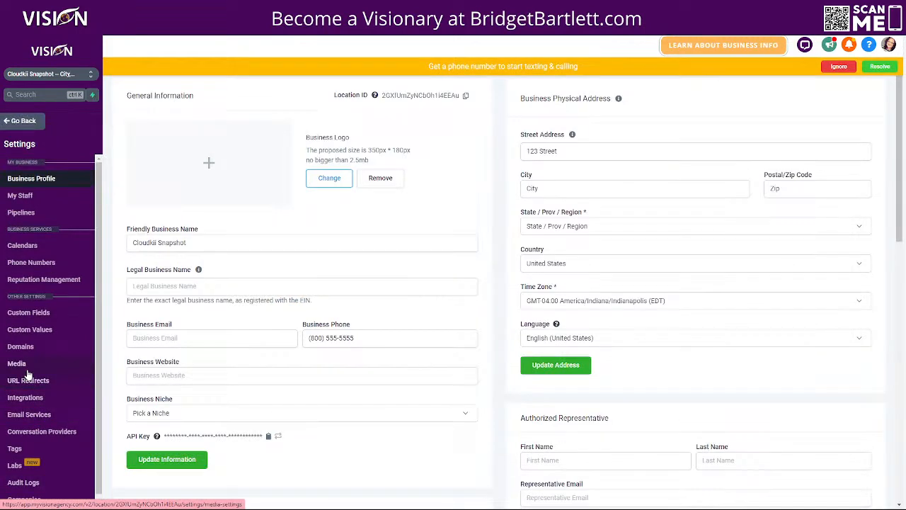
left_click(31, 451)
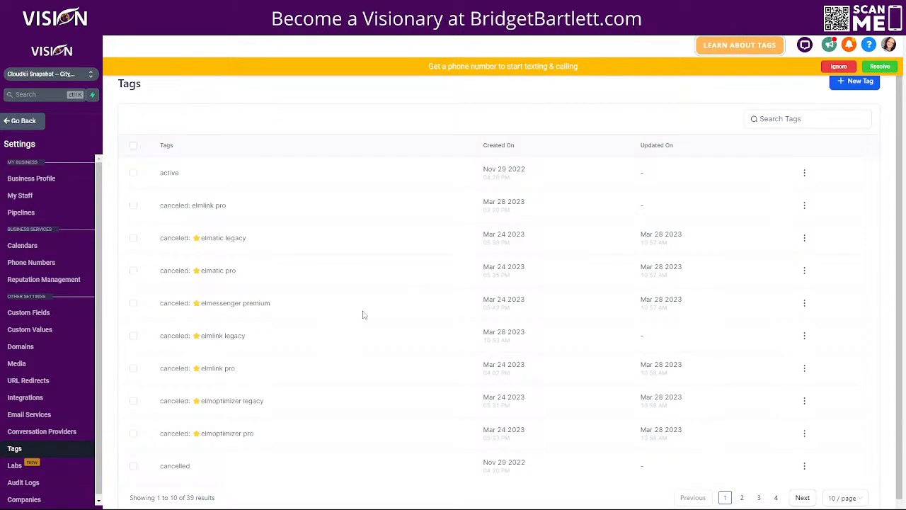
left_click(804, 205)
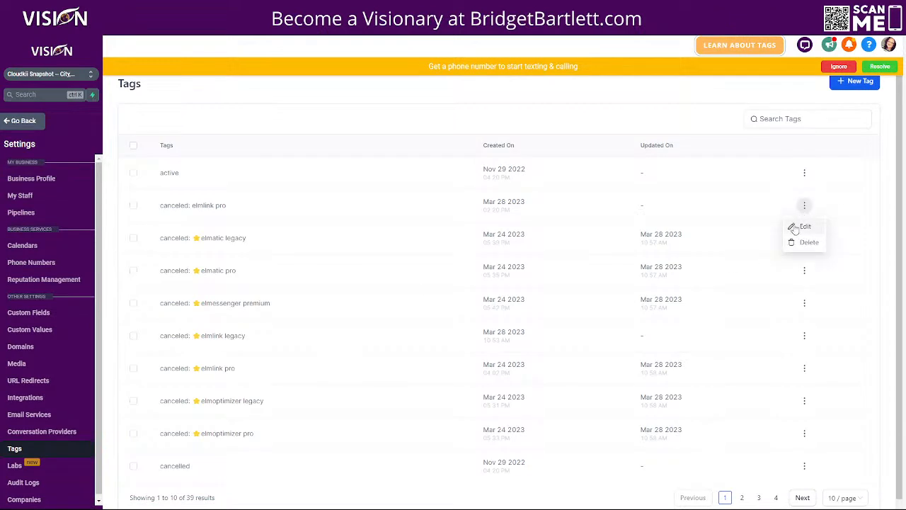
left_click(32, 122)
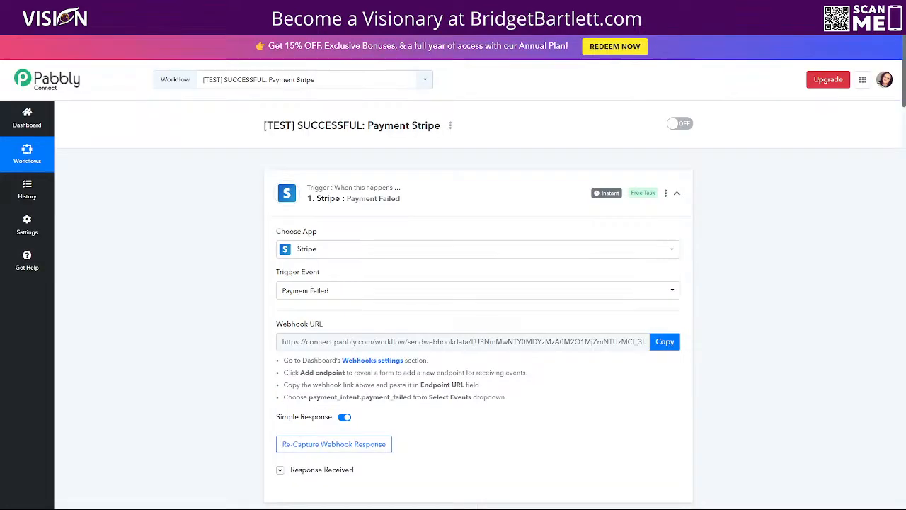
Step: From the dashboard's Test folder, open [TEST] FAILED: Payment Stripe and scroll through its steps
left_click(26, 116)
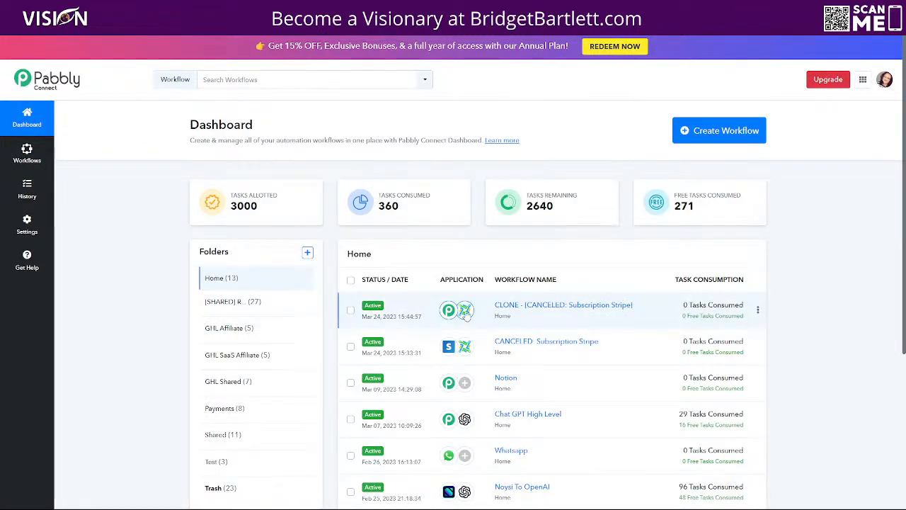
scroll(212, 283, "down", 3)
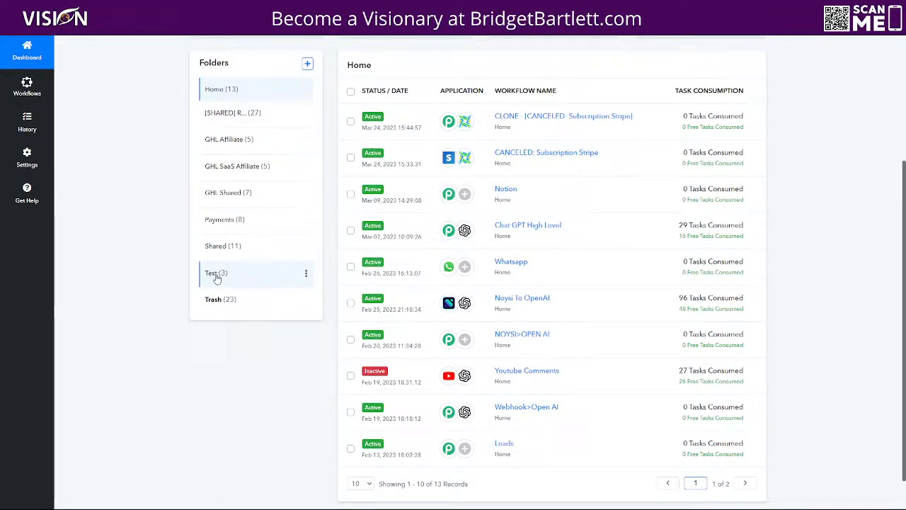
left_click(217, 274)
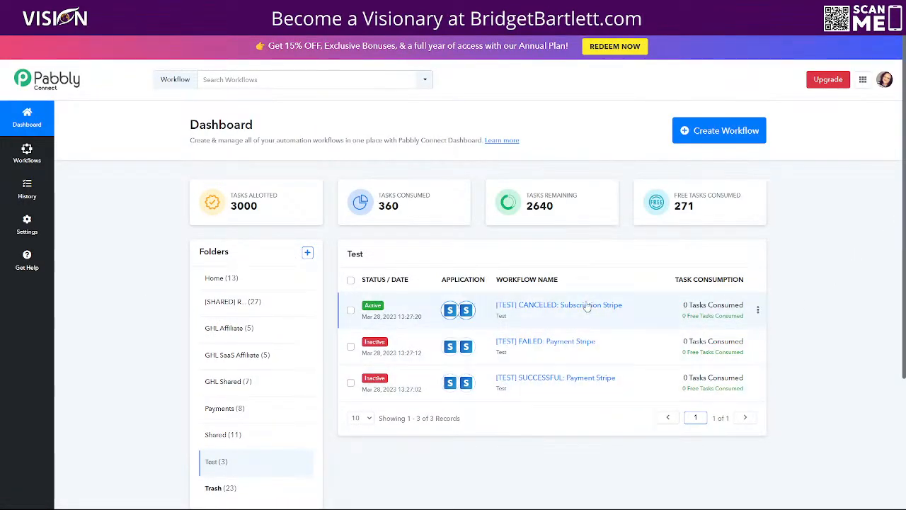
left_click(547, 346)
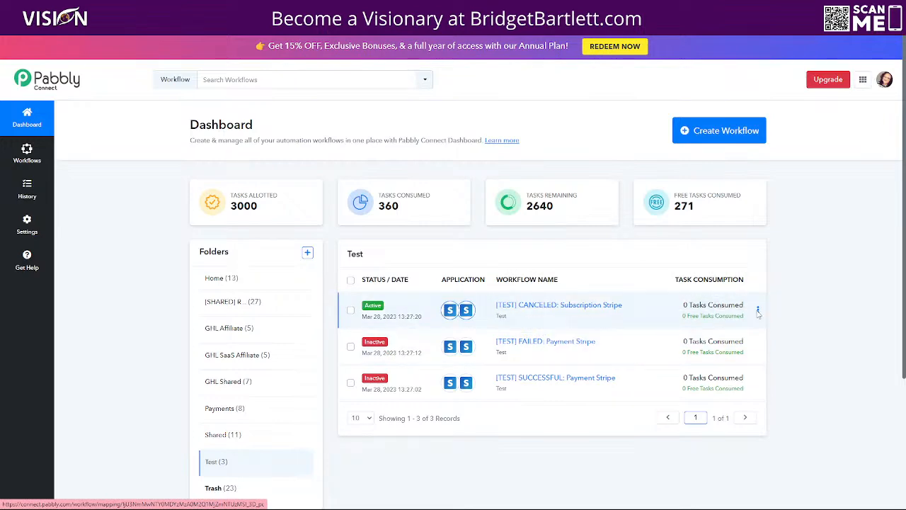
scroll(202, 282, "down", 2)
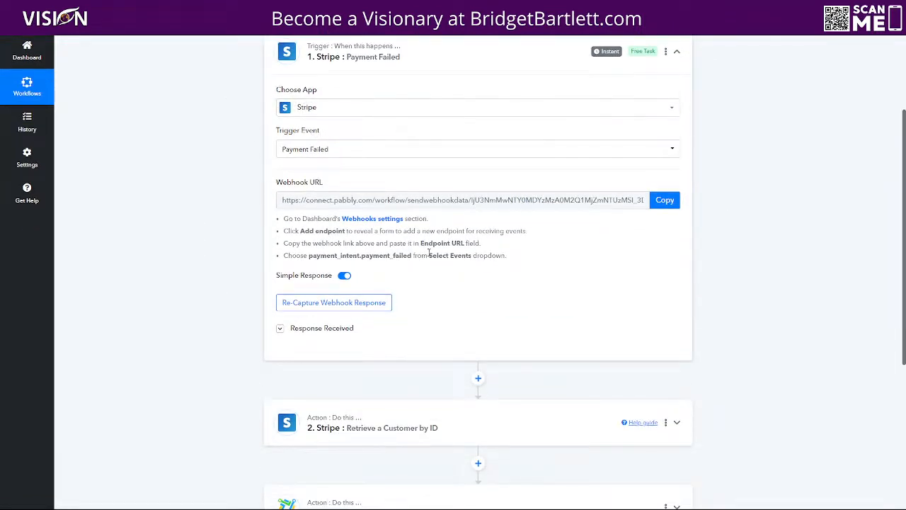
scroll(429, 252, "down", 2)
scroll(417, 103, "up", 3)
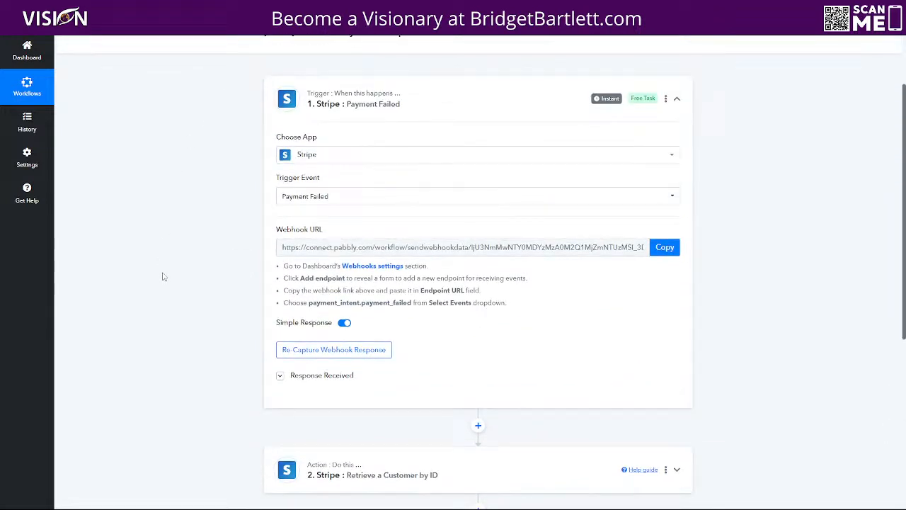
Step: In LeadConnector workflows, browse the FAILED PAYMENT: ELM Tools folder, then return to the top-level folders
left_click(27, 51)
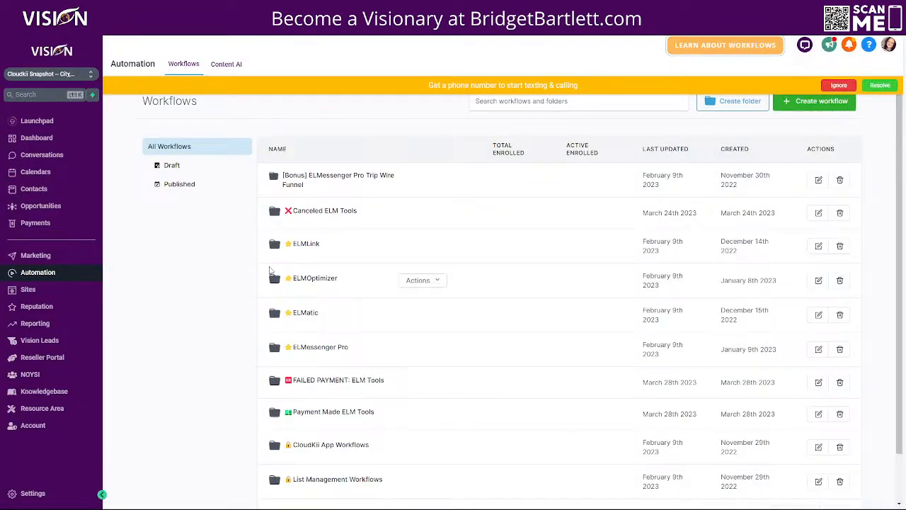
scroll(198, 318, "down", 2)
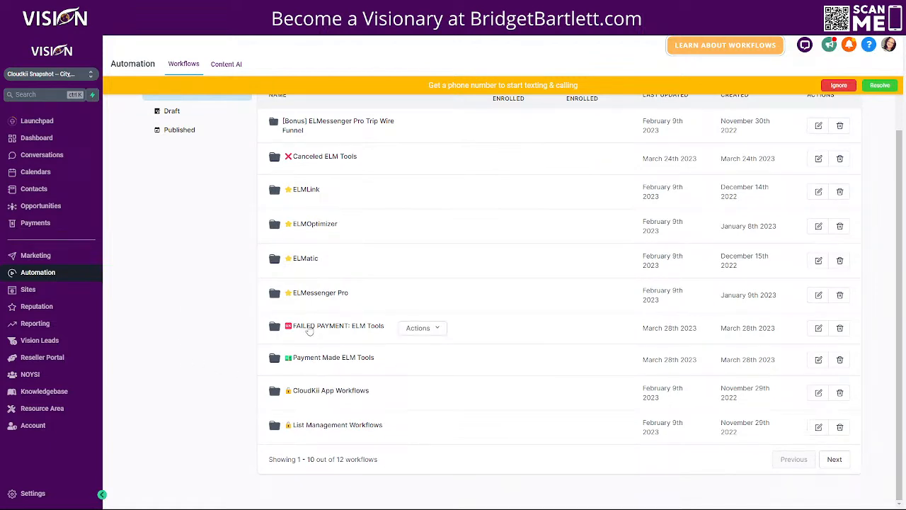
left_click(309, 328)
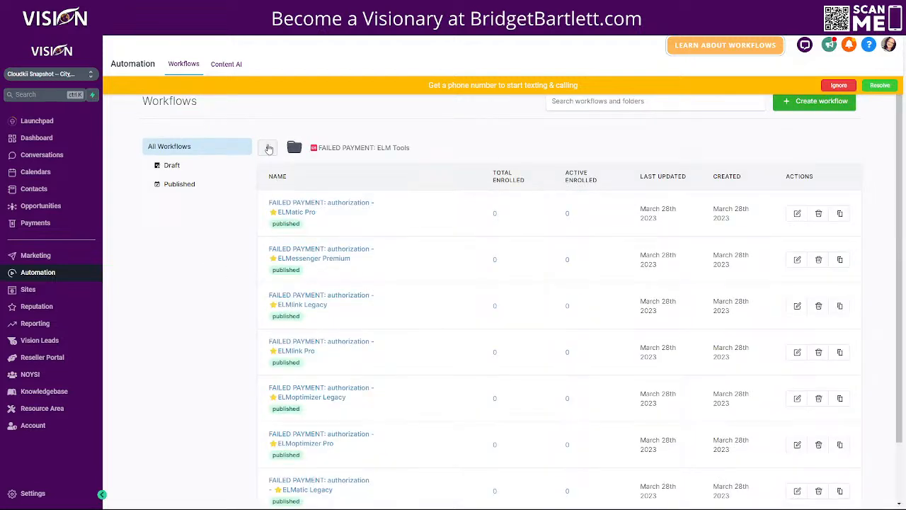
left_click(269, 148)
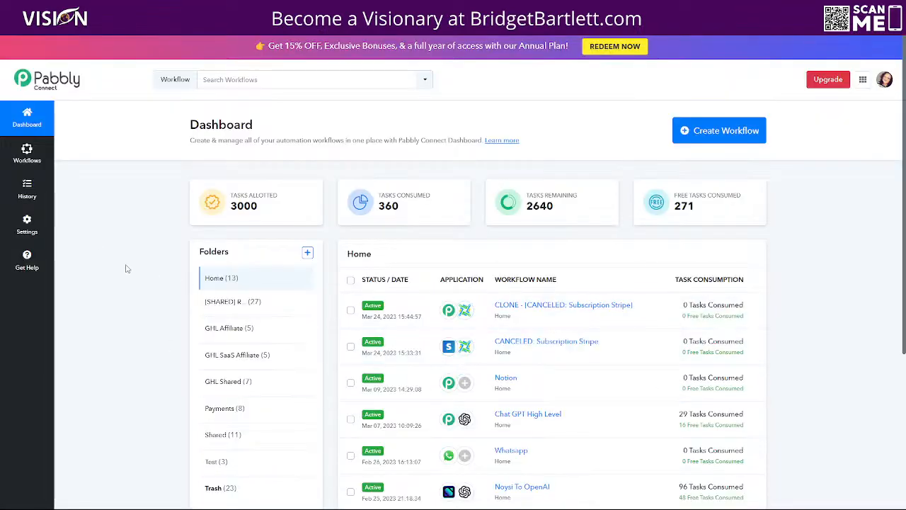
Step: Open [TEST] FAILED: Payment Stripe and switch the workflow on
scroll(208, 443, "down", 3)
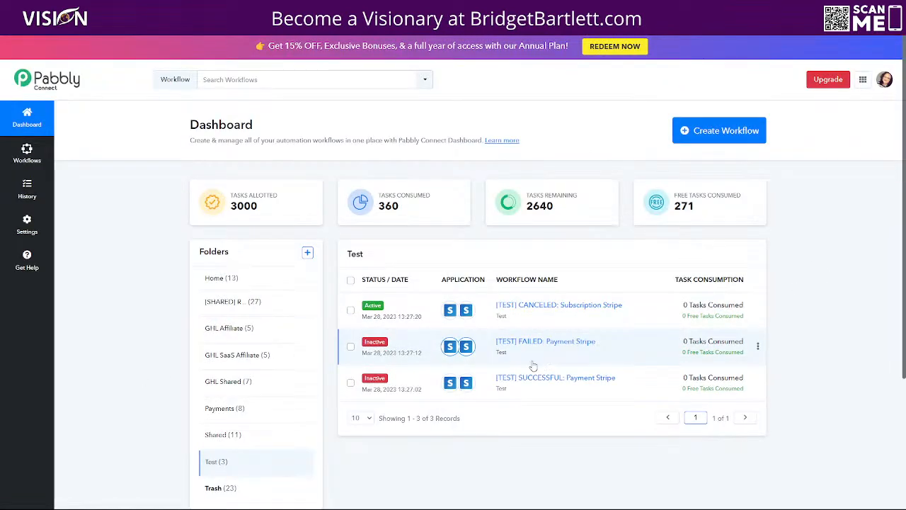
left_click(522, 344)
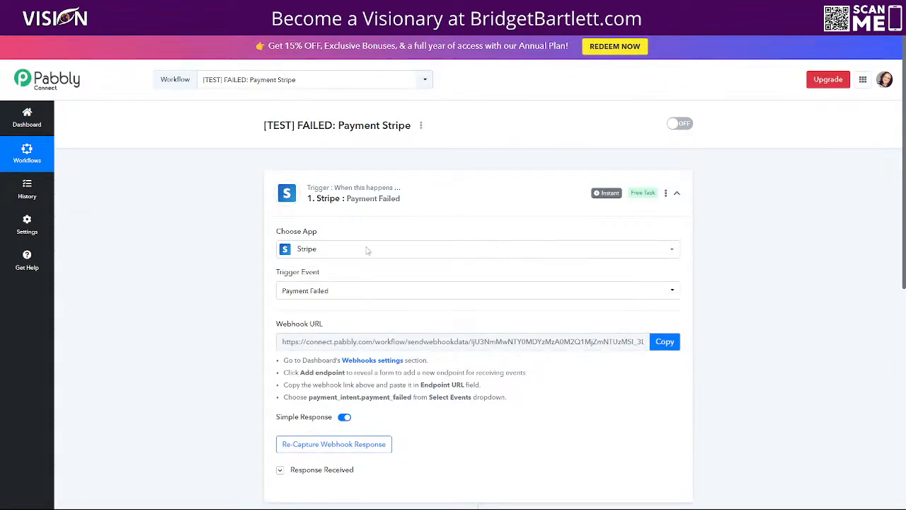
left_click(680, 123)
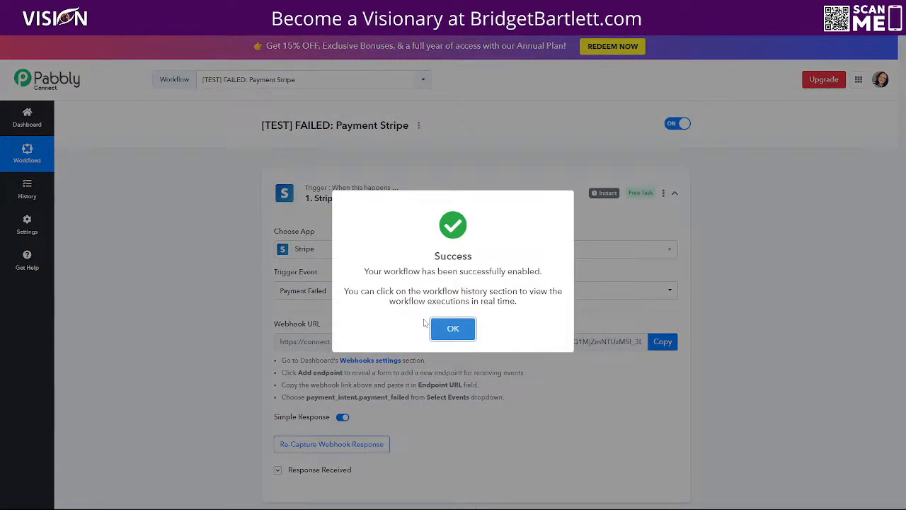
left_click(453, 330)
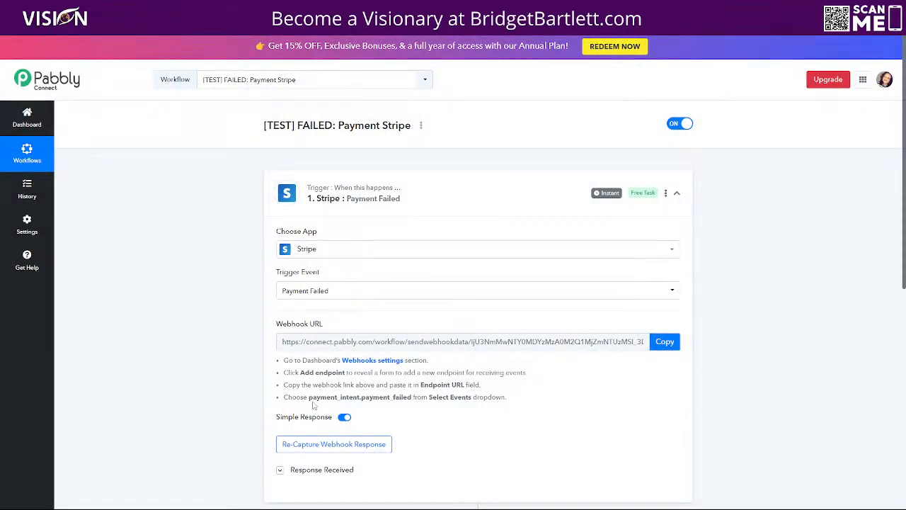
Step: Map the contact step's Email to the retrieved customer's email and select the Tags [MAP NAME OF PRODUCT] placeholder
scroll(496, 340, "down", 5)
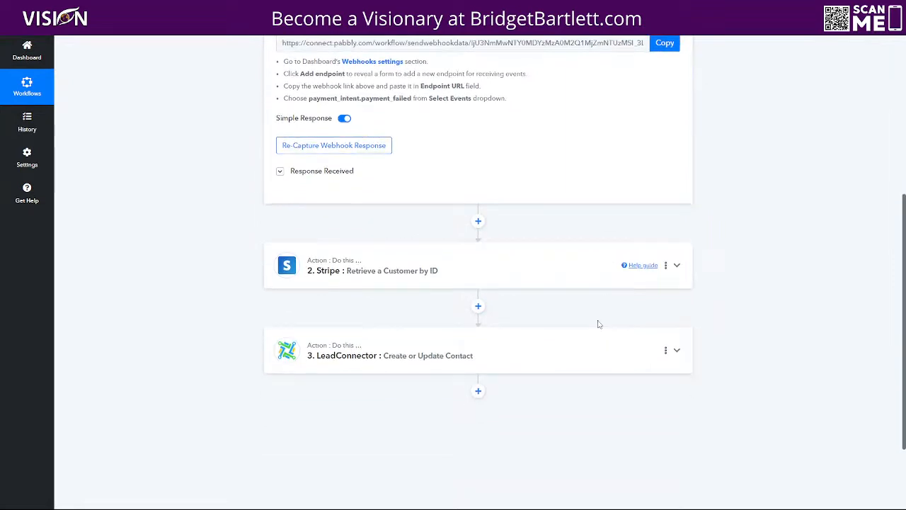
left_click(386, 355)
scroll(198, 416, "down", 2)
scroll(430, 374, "down", 5)
left_click_drag(410, 227, 280, 226)
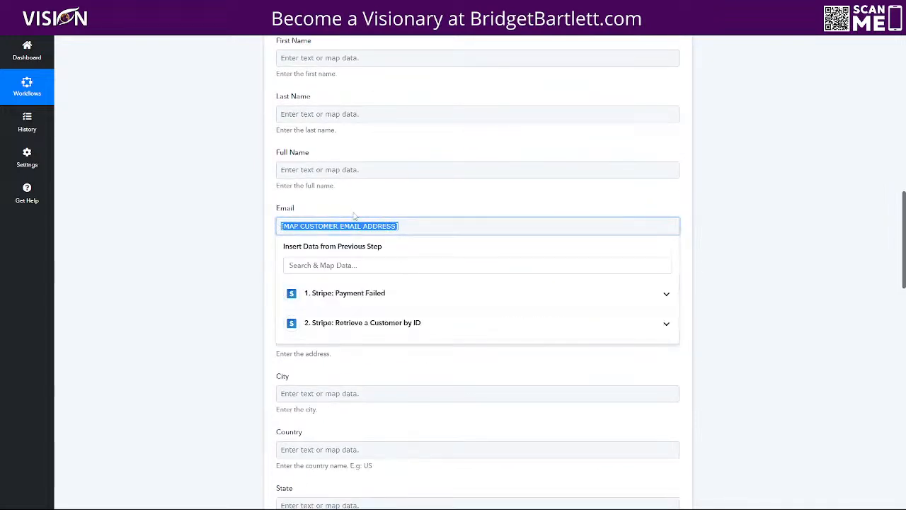
left_click(358, 328)
scroll(409, 332, "down", 2)
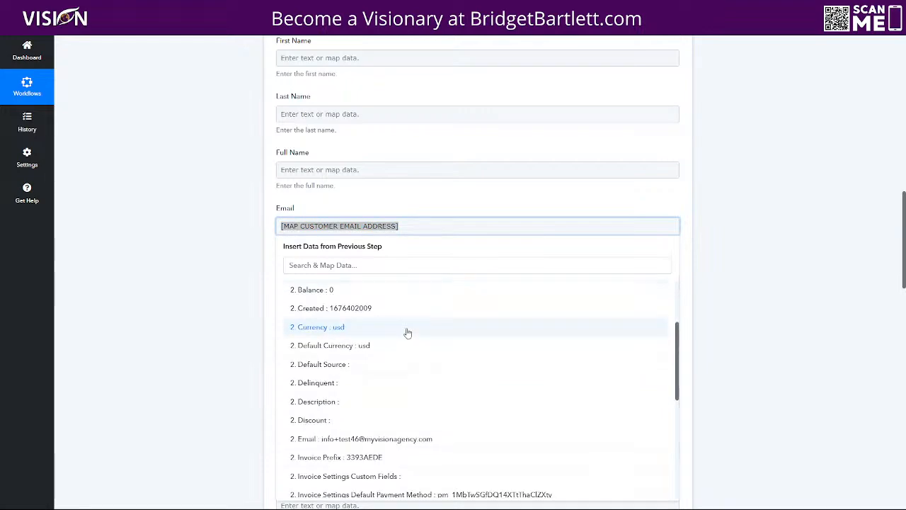
scroll(409, 332, "down", 1)
left_click(370, 413)
left_click(432, 211)
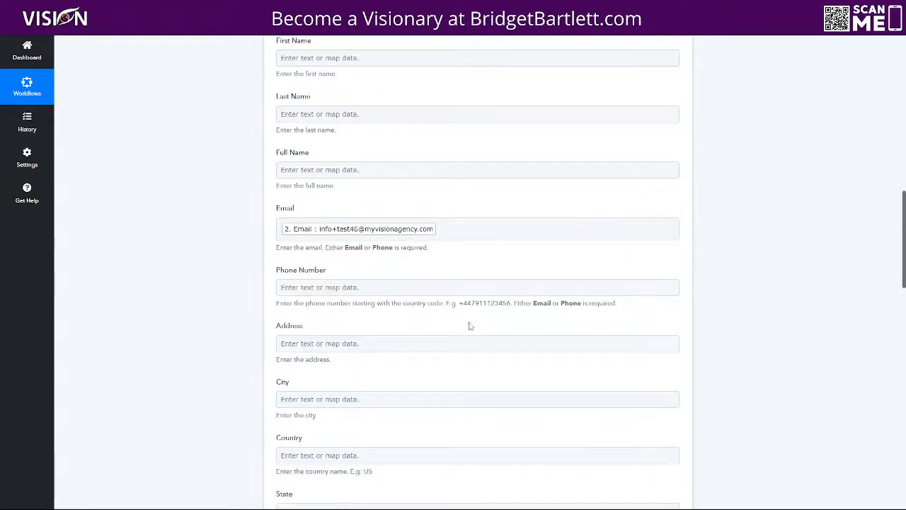
scroll(507, 297, "down", 6)
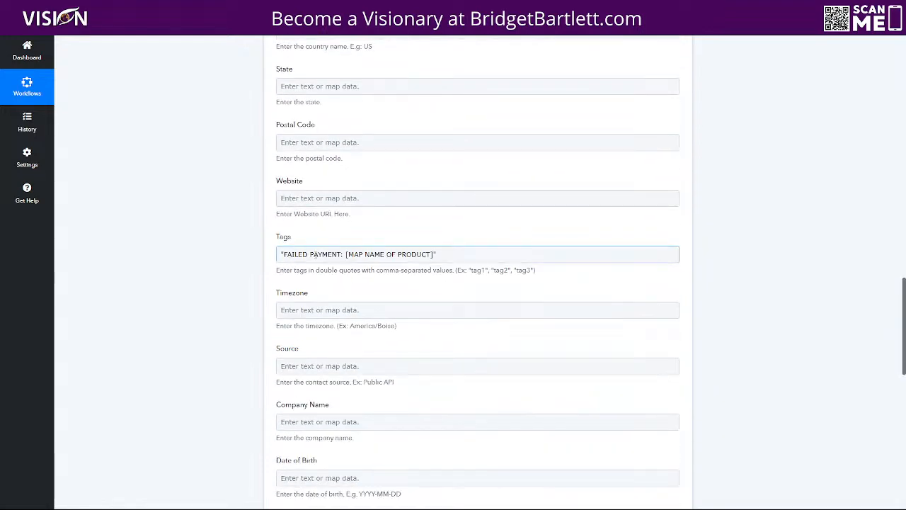
left_click_drag(346, 256, 432, 256)
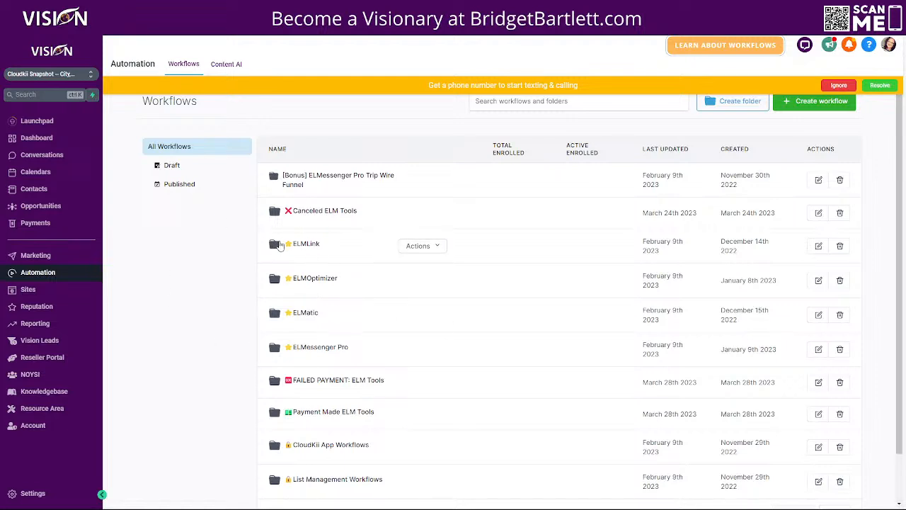
Step: Add the 'canceled: elmlink pro' tag to the test contact's record
left_click(31, 191)
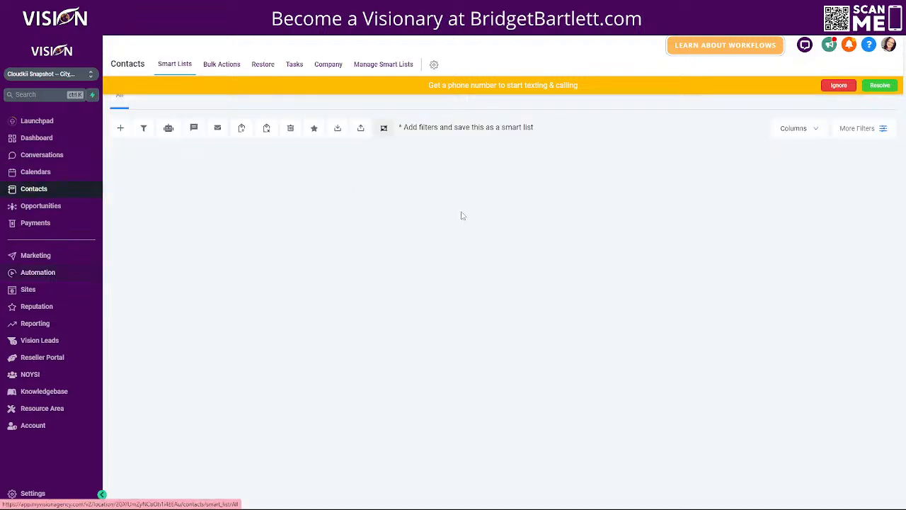
left_click(199, 220)
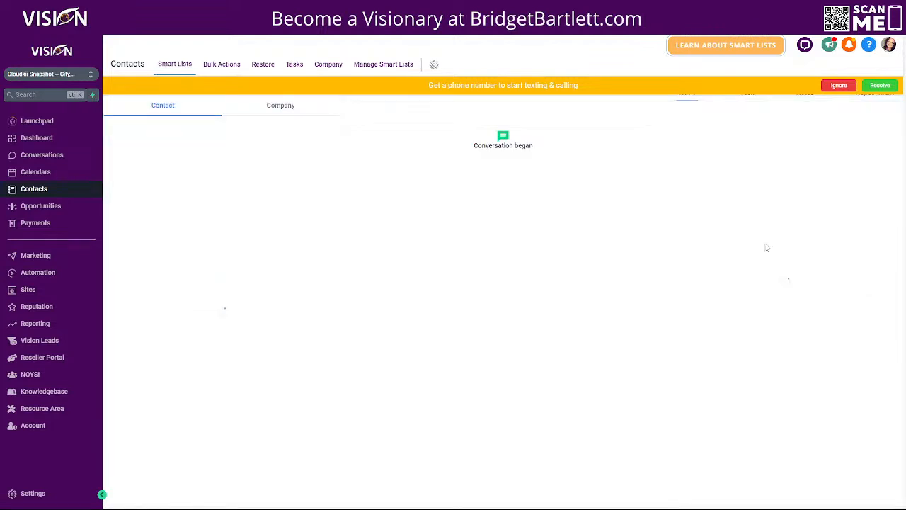
scroll(234, 227, "down", 10)
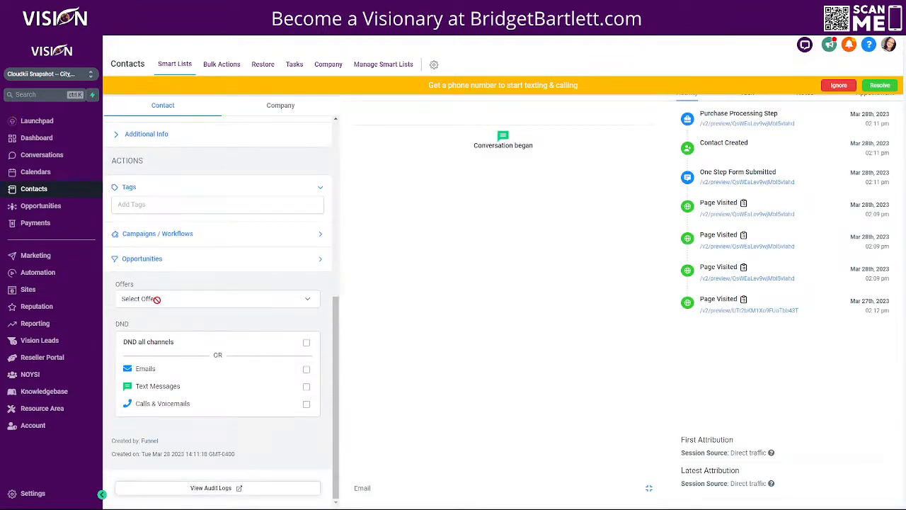
left_click(177, 204)
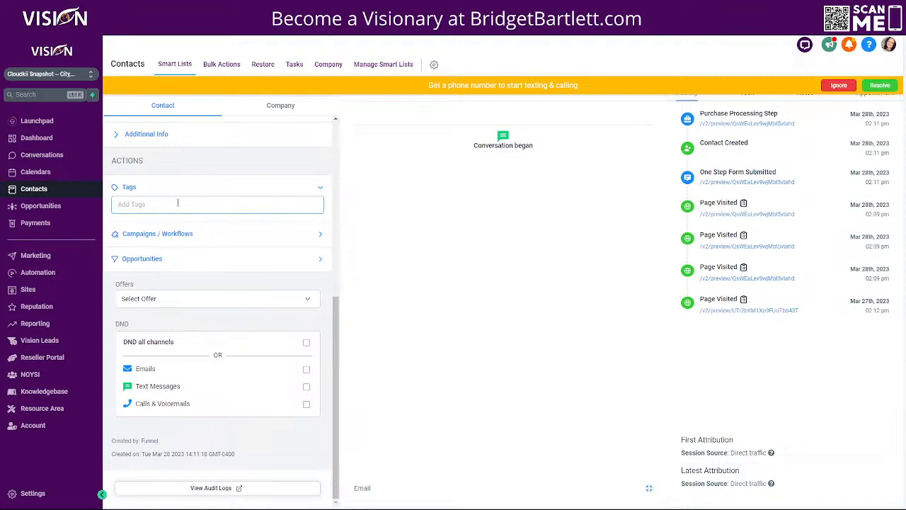
type("cance")
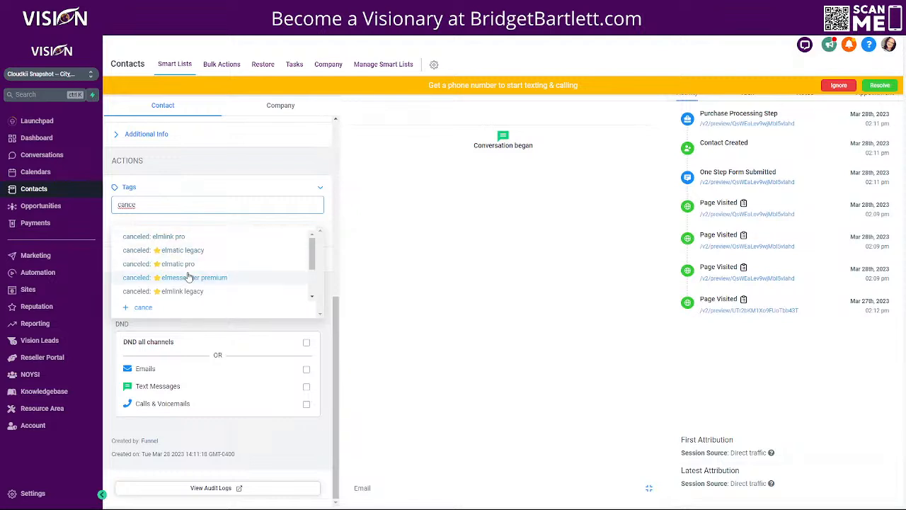
scroll(185, 277, "down", 2)
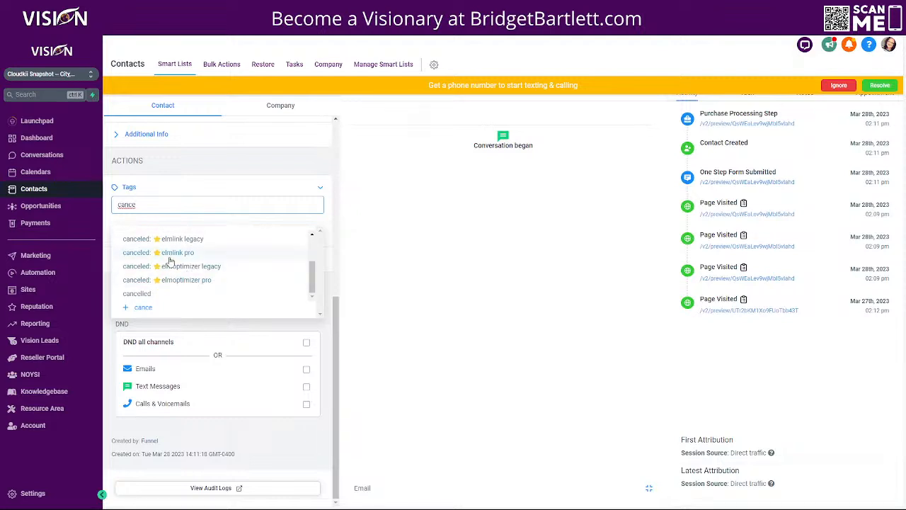
left_click(182, 255)
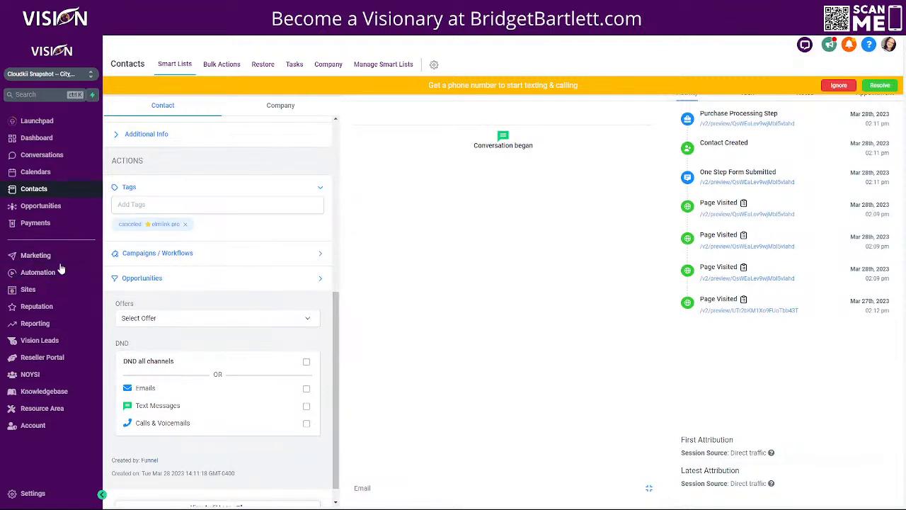
Step: Select the contact's email address, then go to the Automation workflows list
scroll(201, 209, "up", 5)
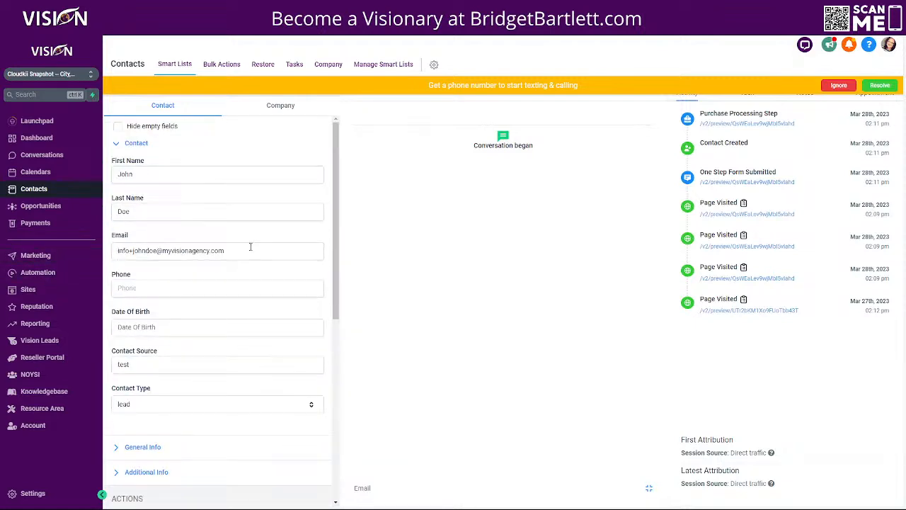
left_click_drag(225, 251, 118, 252)
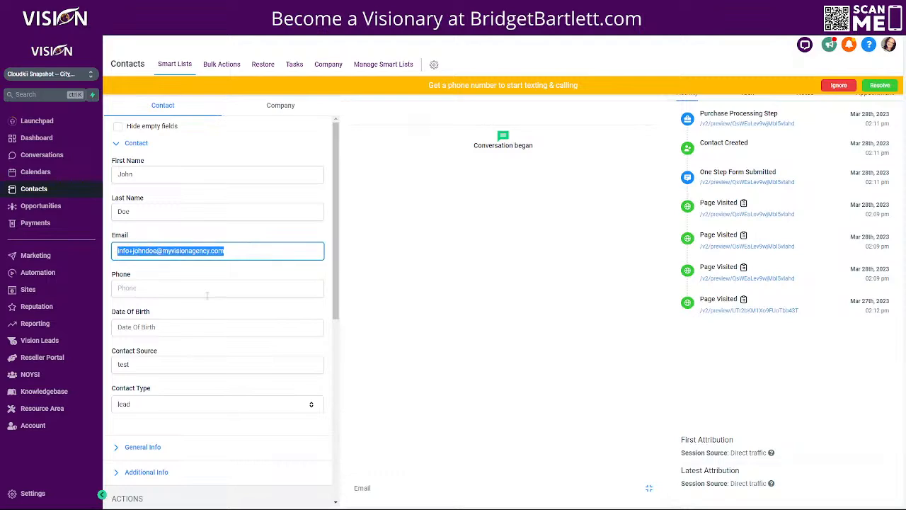
scroll(205, 293, "down", 5)
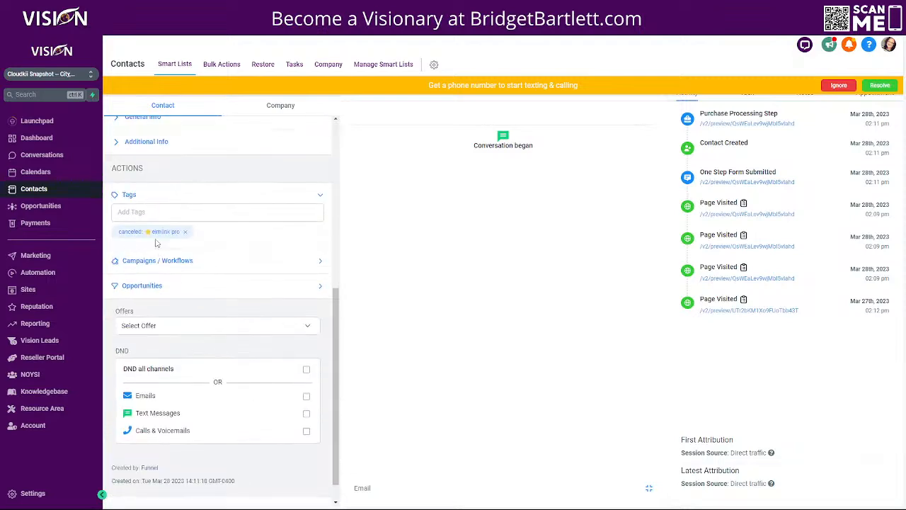
left_click(43, 273)
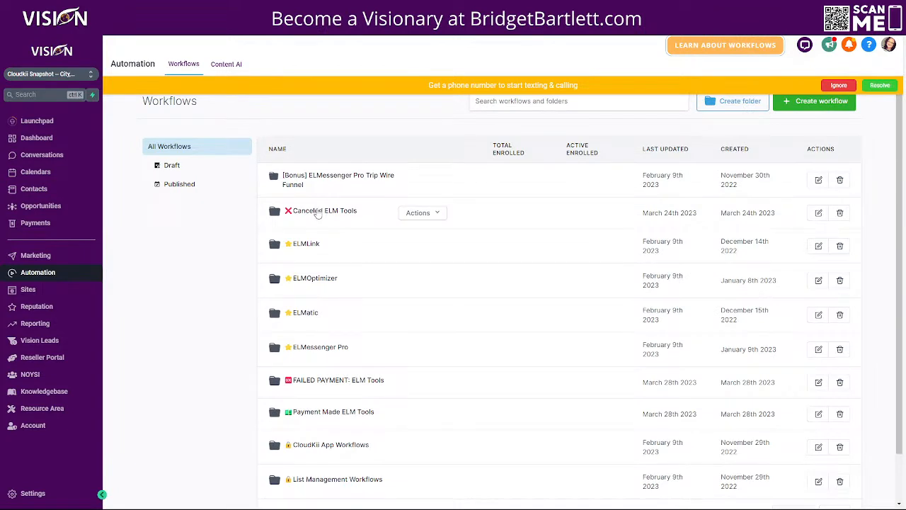
Step: In Canceled ELM Tools, review the canceled: ELMlink Pro workflow's history and Note action, then go back
left_click(315, 211)
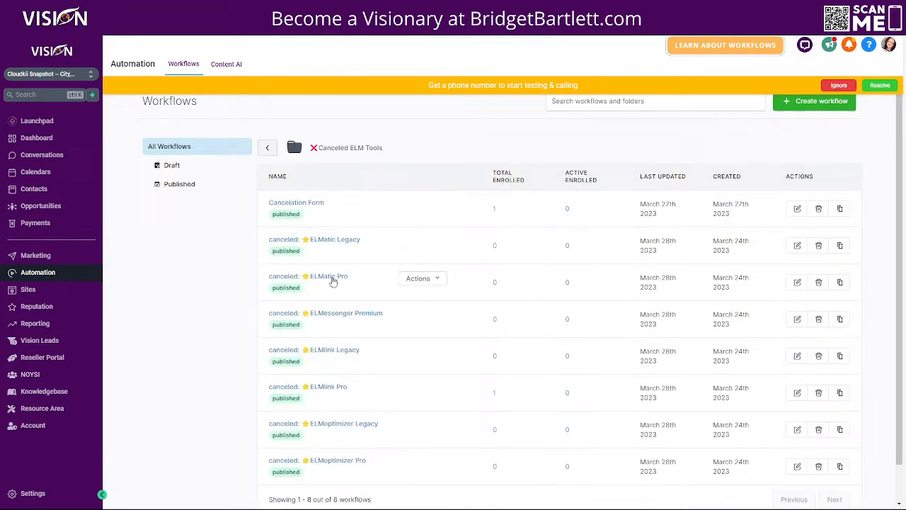
left_click(331, 390)
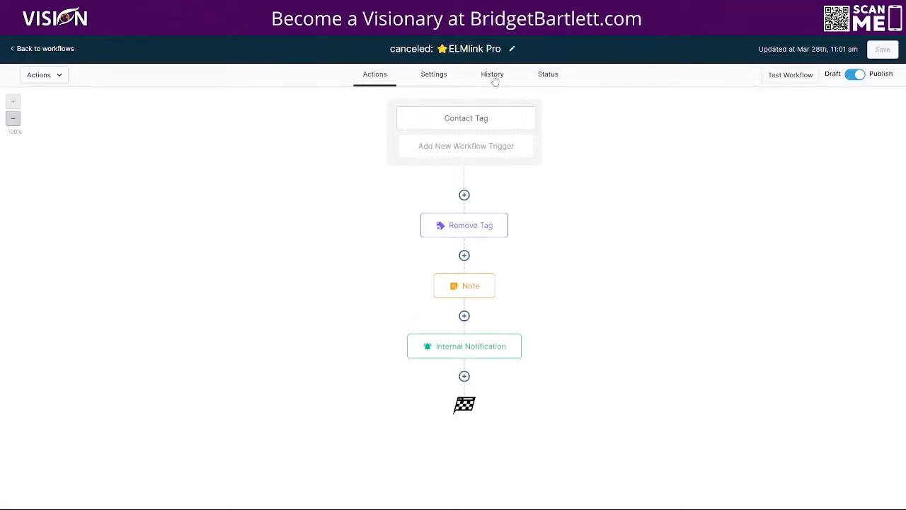
left_click(493, 75)
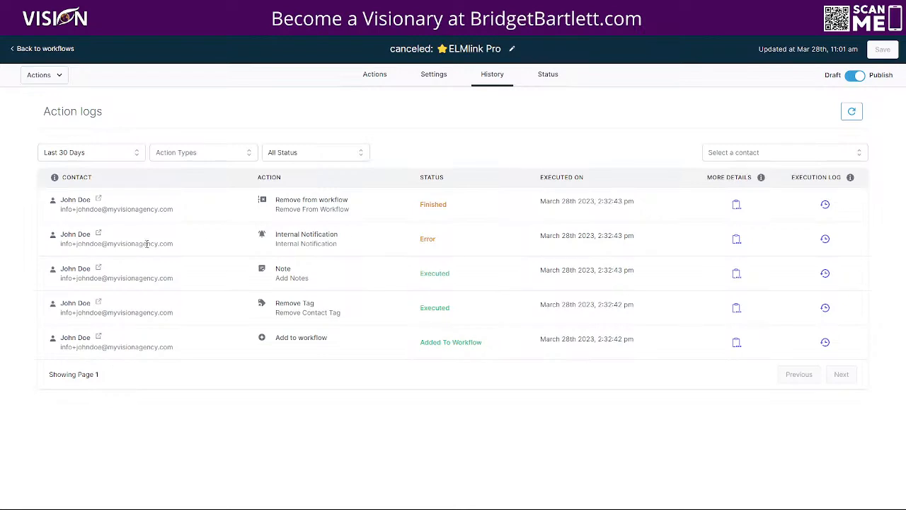
left_click(373, 76)
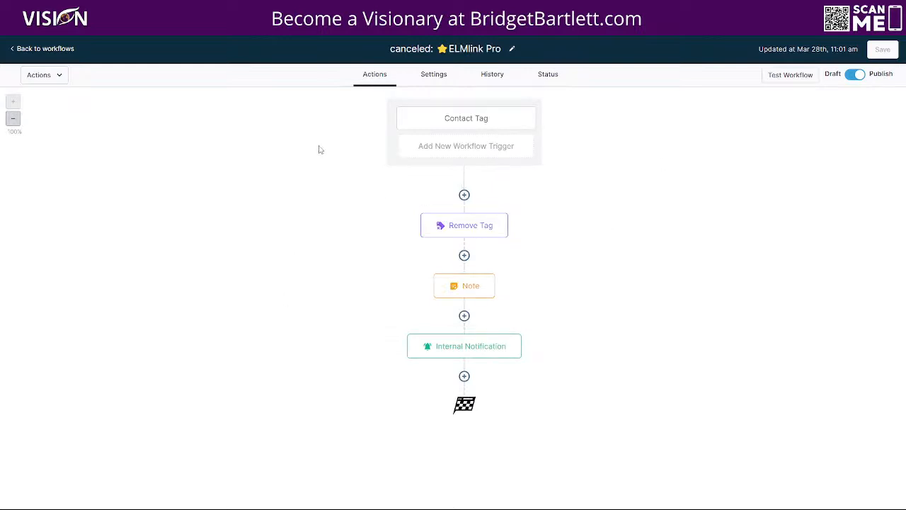
left_click(451, 293)
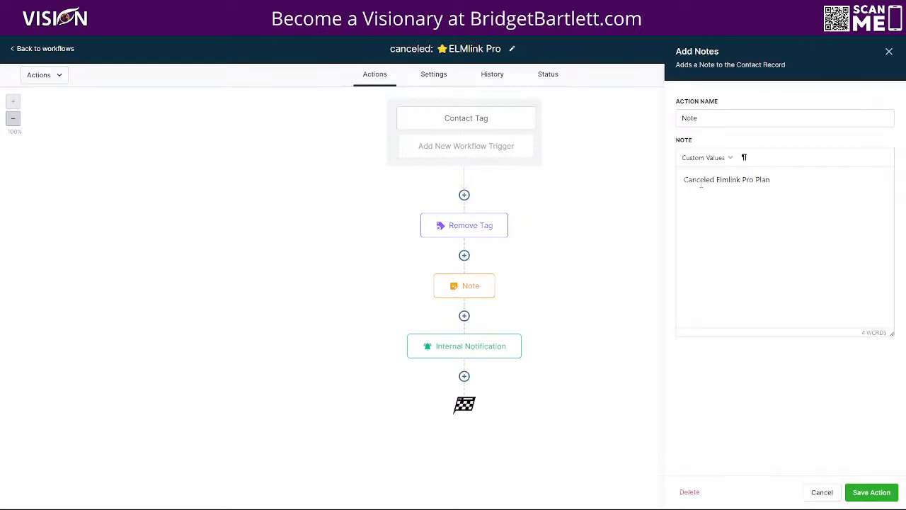
left_click(66, 48)
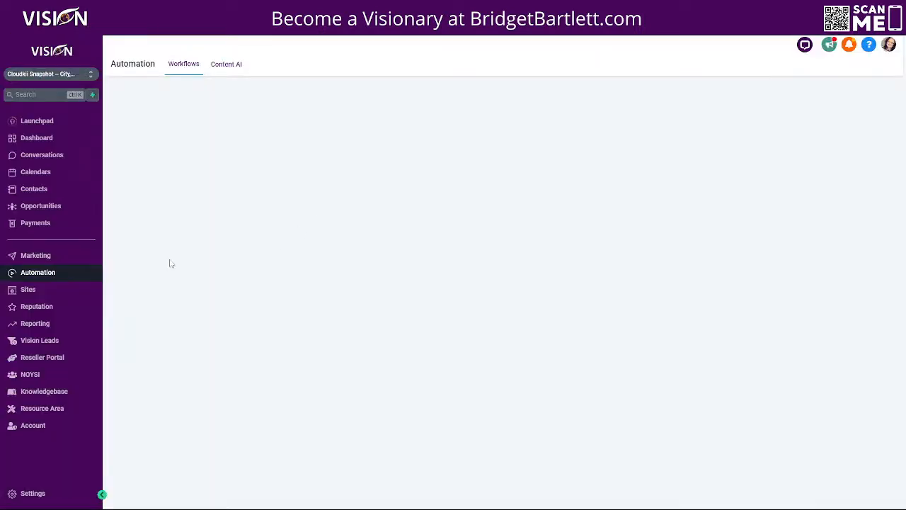
Step: Open the test contact to confirm the 'Canceled Elmlink Pro Plan' note and canceled elmlink pro tag
left_click(34, 189)
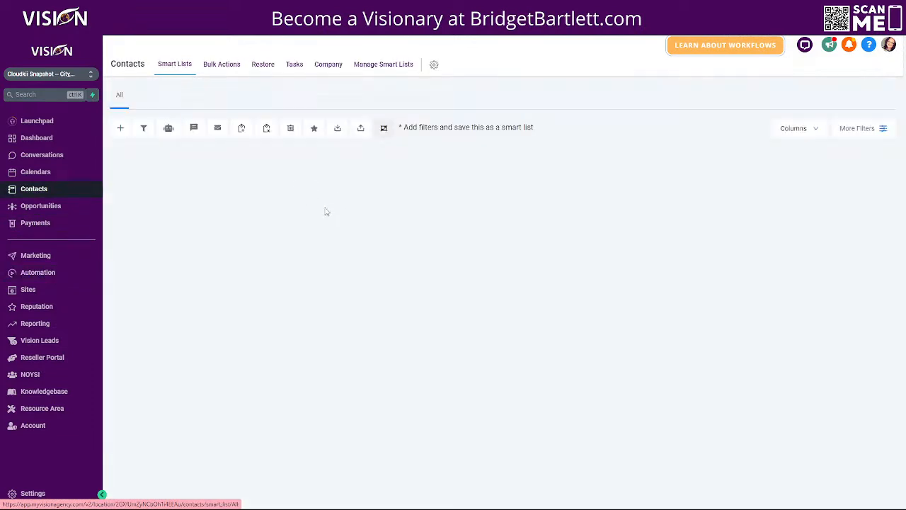
left_click(249, 223)
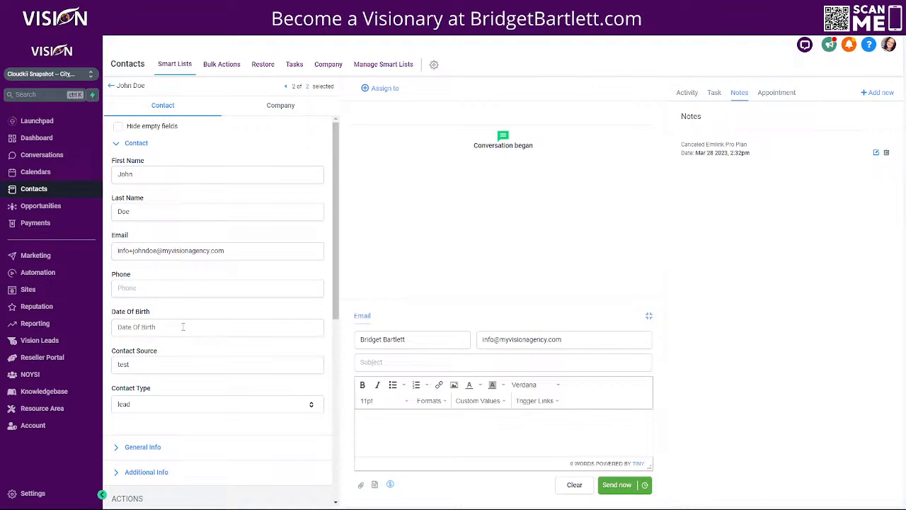
scroll(213, 329, "down", 3)
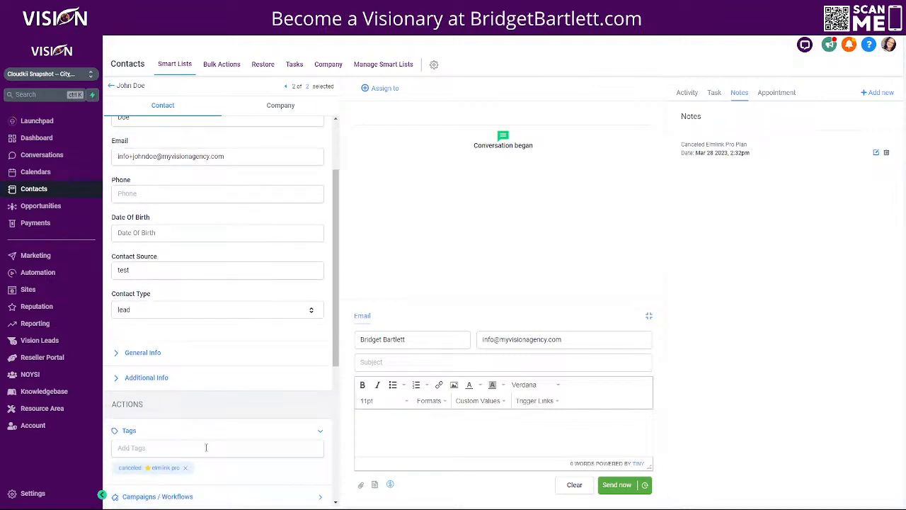
scroll(205, 403, "down", 1)
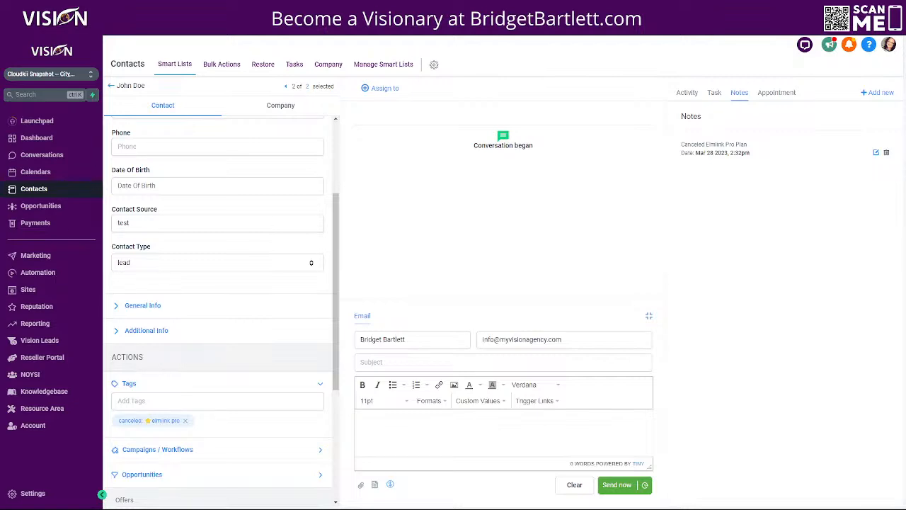
Step: Switch browser tabs past the order form to the 'Automated billing portal (Advanced)' help article
left_click(559, 11)
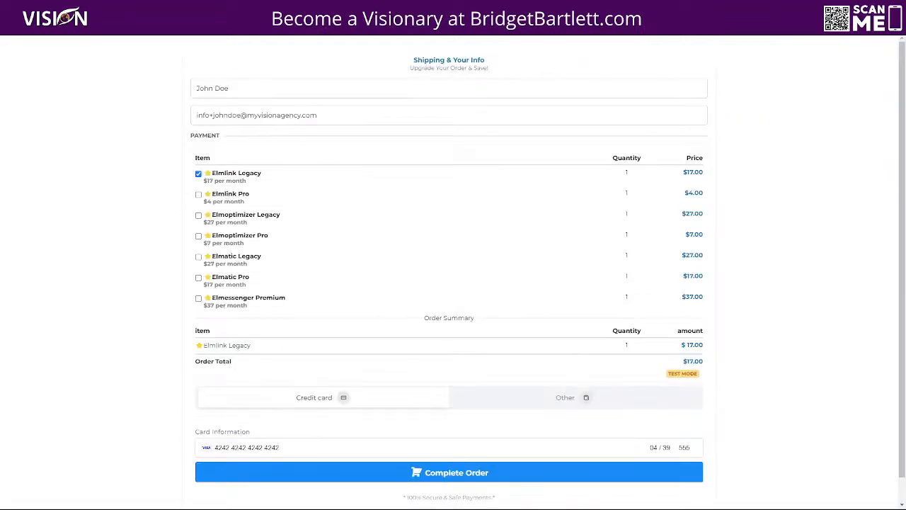
left_click(623, 11)
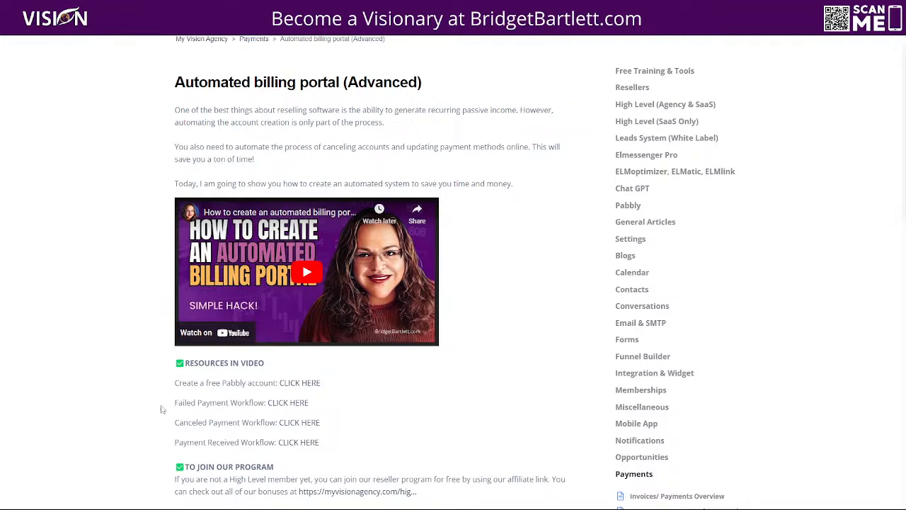
scroll(88, 227, "down", 2)
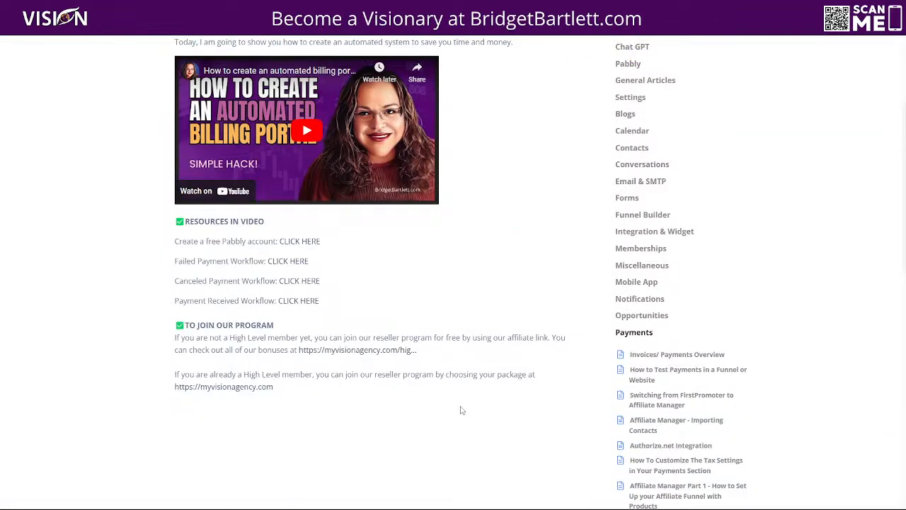
scroll(461, 410, "up", 5)
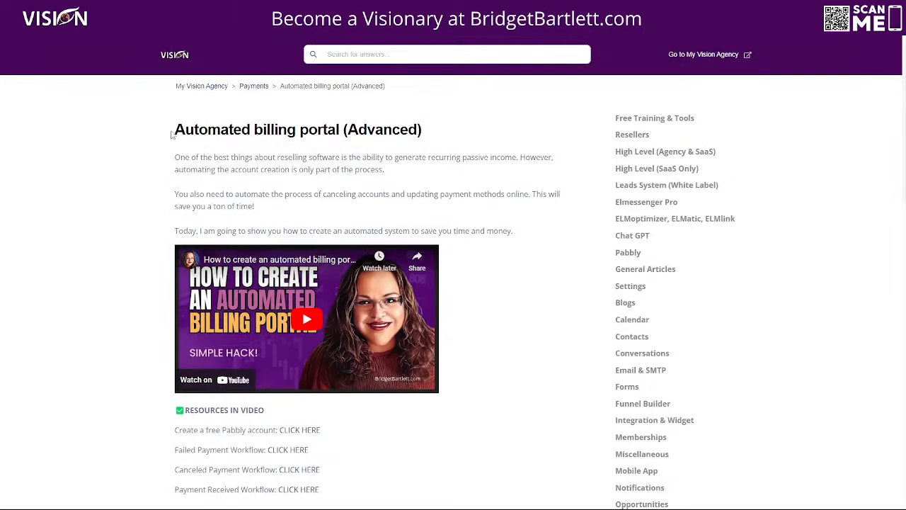
scroll(499, 430, "down", 4)
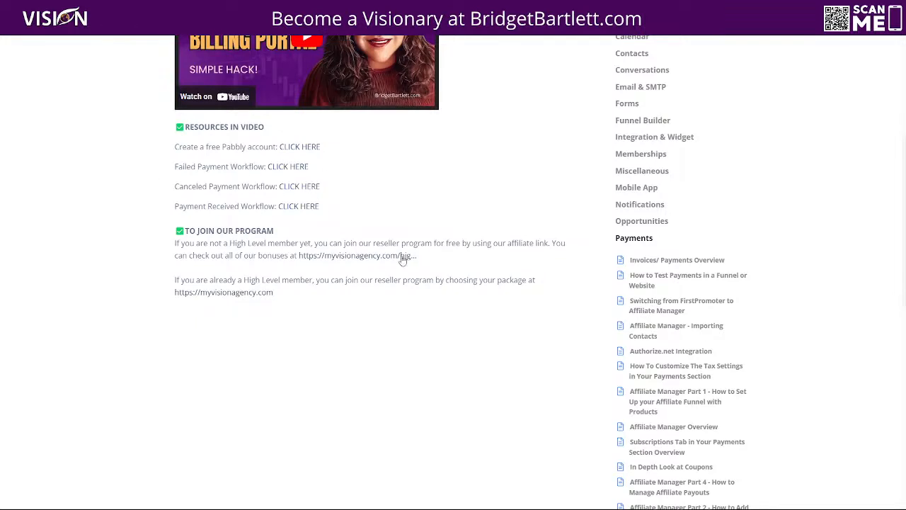
scroll(389, 405, "up", 2)
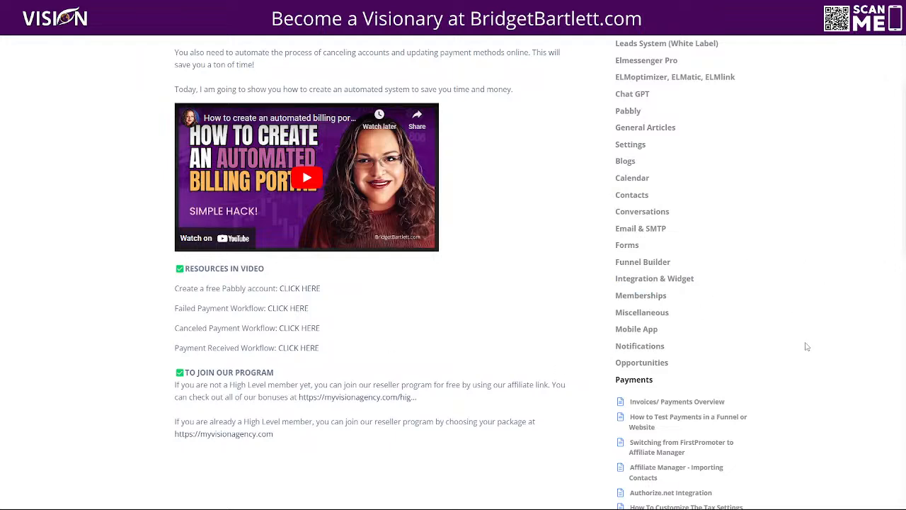
scroll(805, 344, "up", 3)
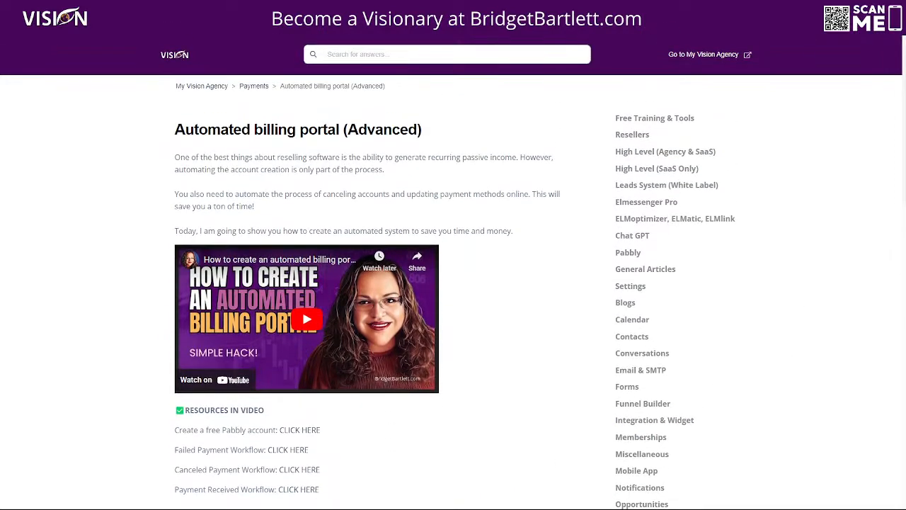